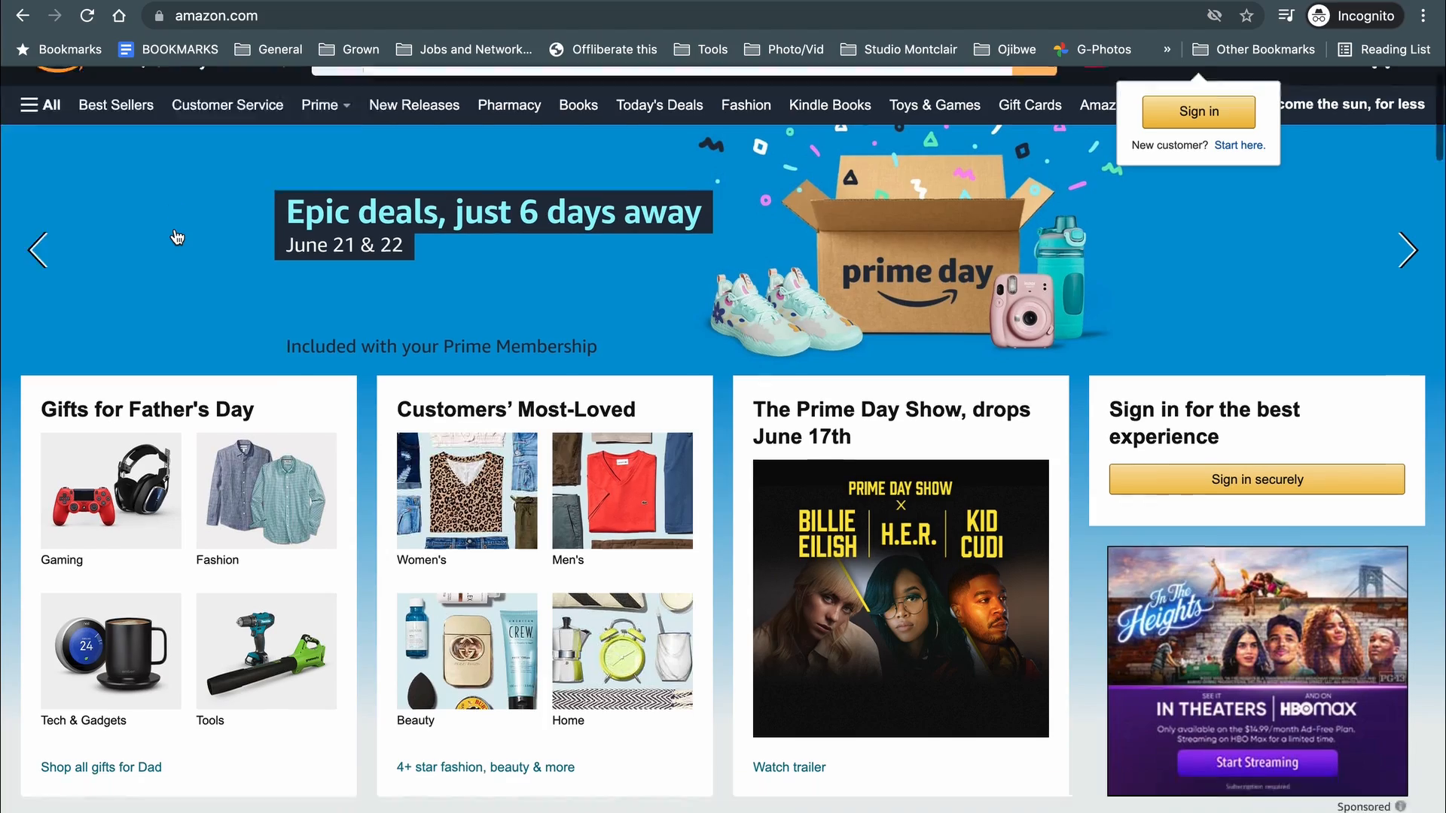
Scroll to the Amazon homepage footer, then back up to the Make Money with Us column.
scroll(175, 233, down, 20)
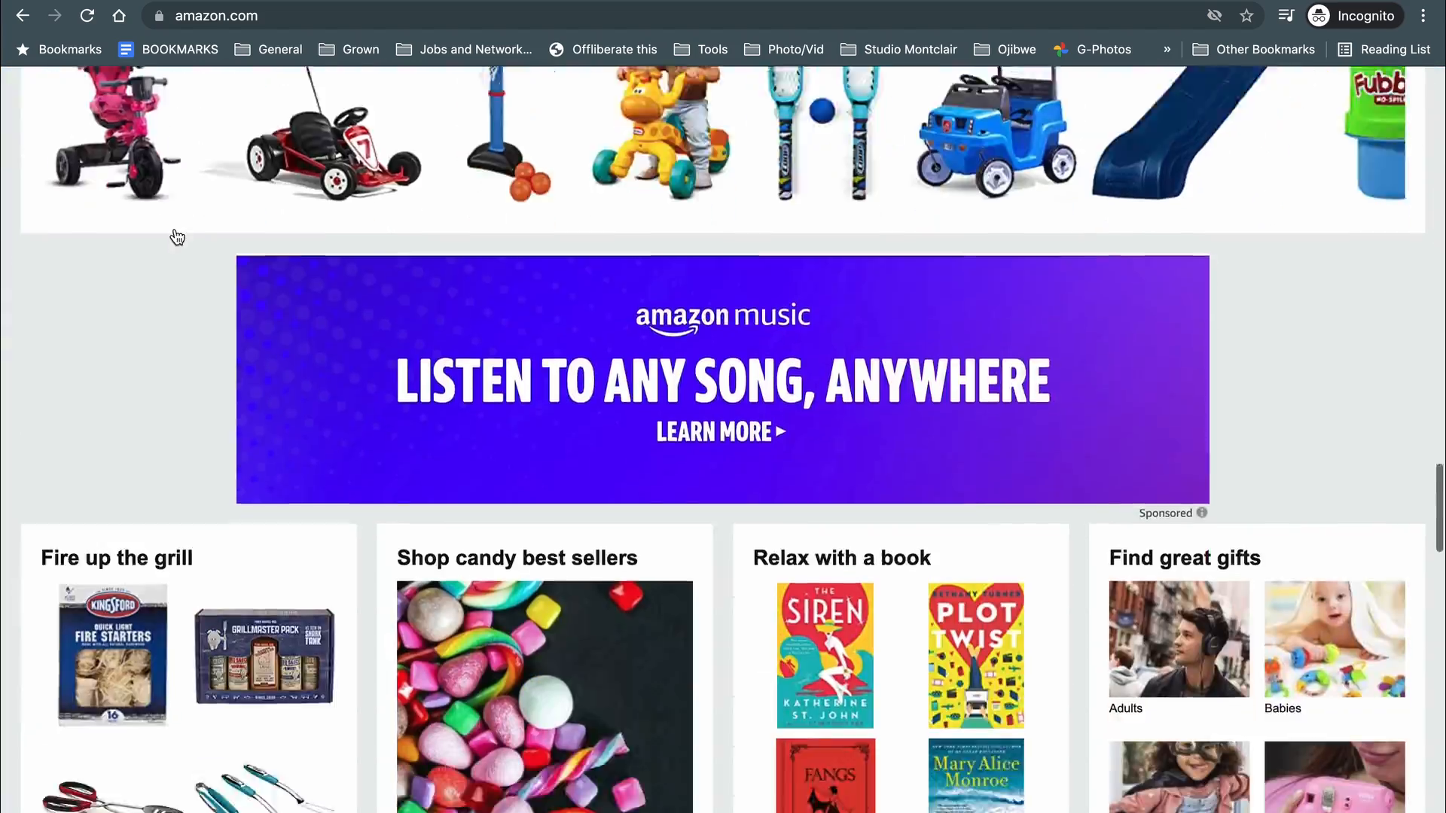
scroll(181, 240, down, 3)
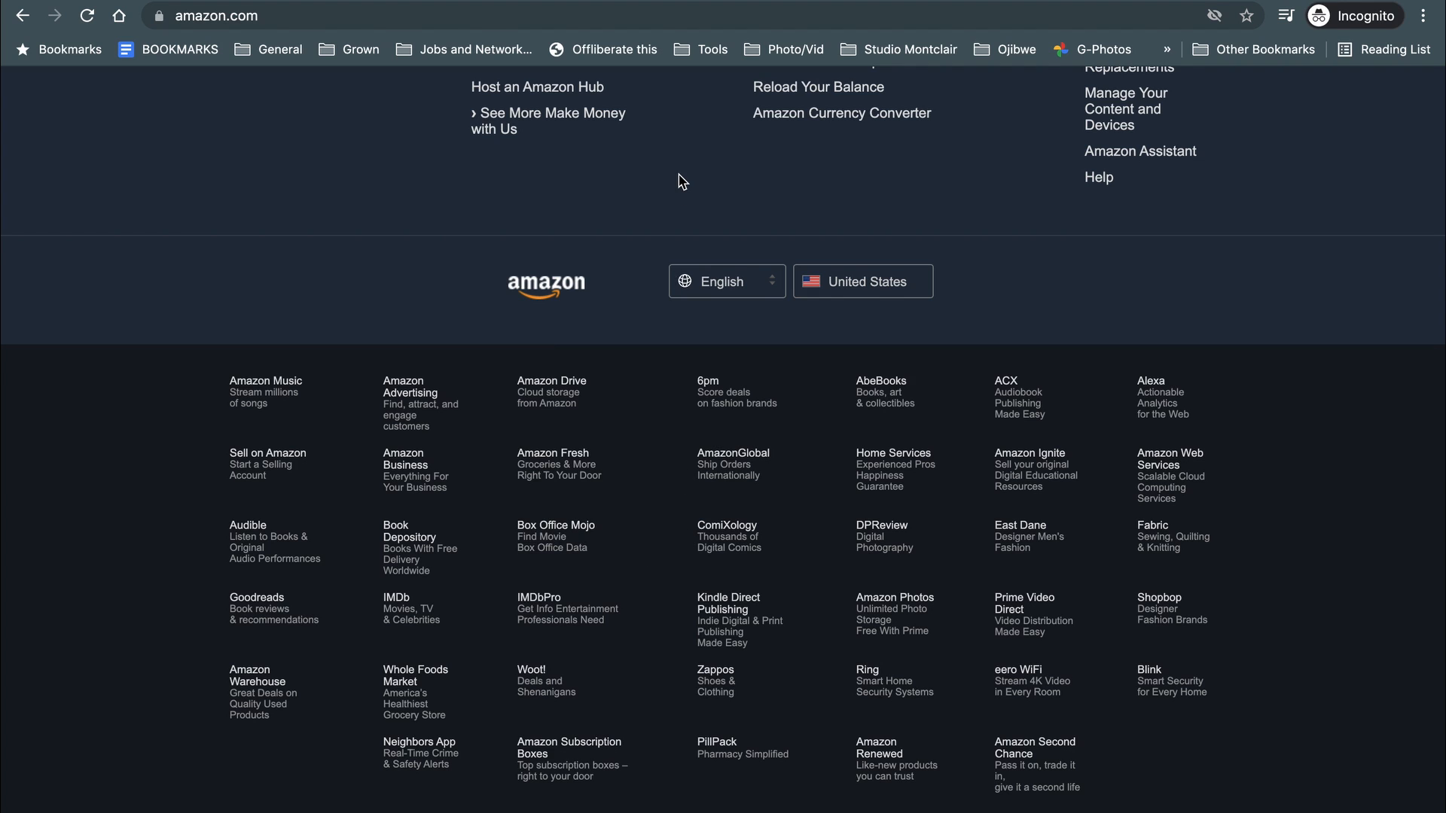
scroll(680, 181, up, 5)
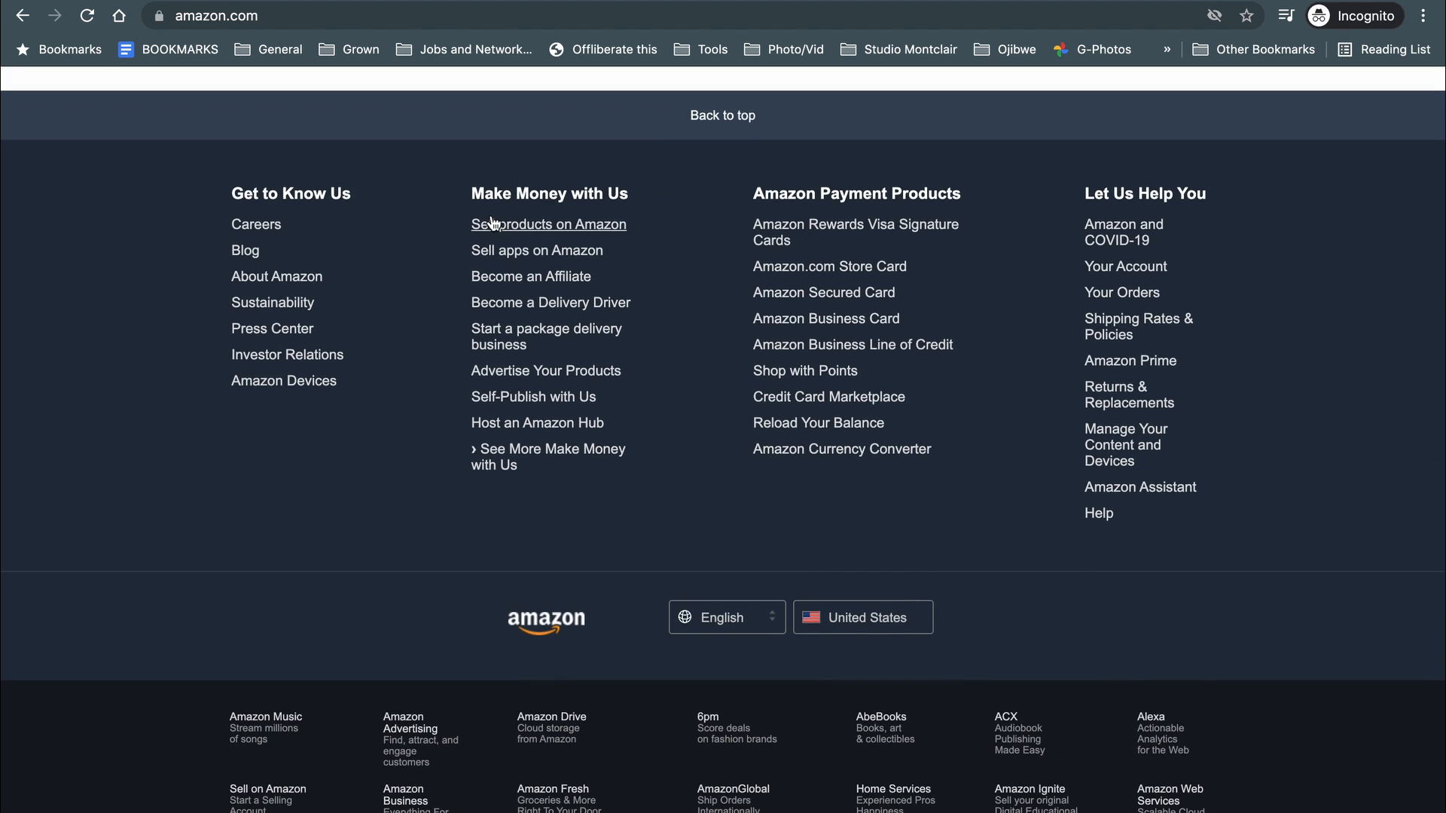
Go from Become an Affiliate to the Associates page, then start Sign up to reach Amazon sign-in.
click(493, 278)
scroll(568, 425, down, 10)
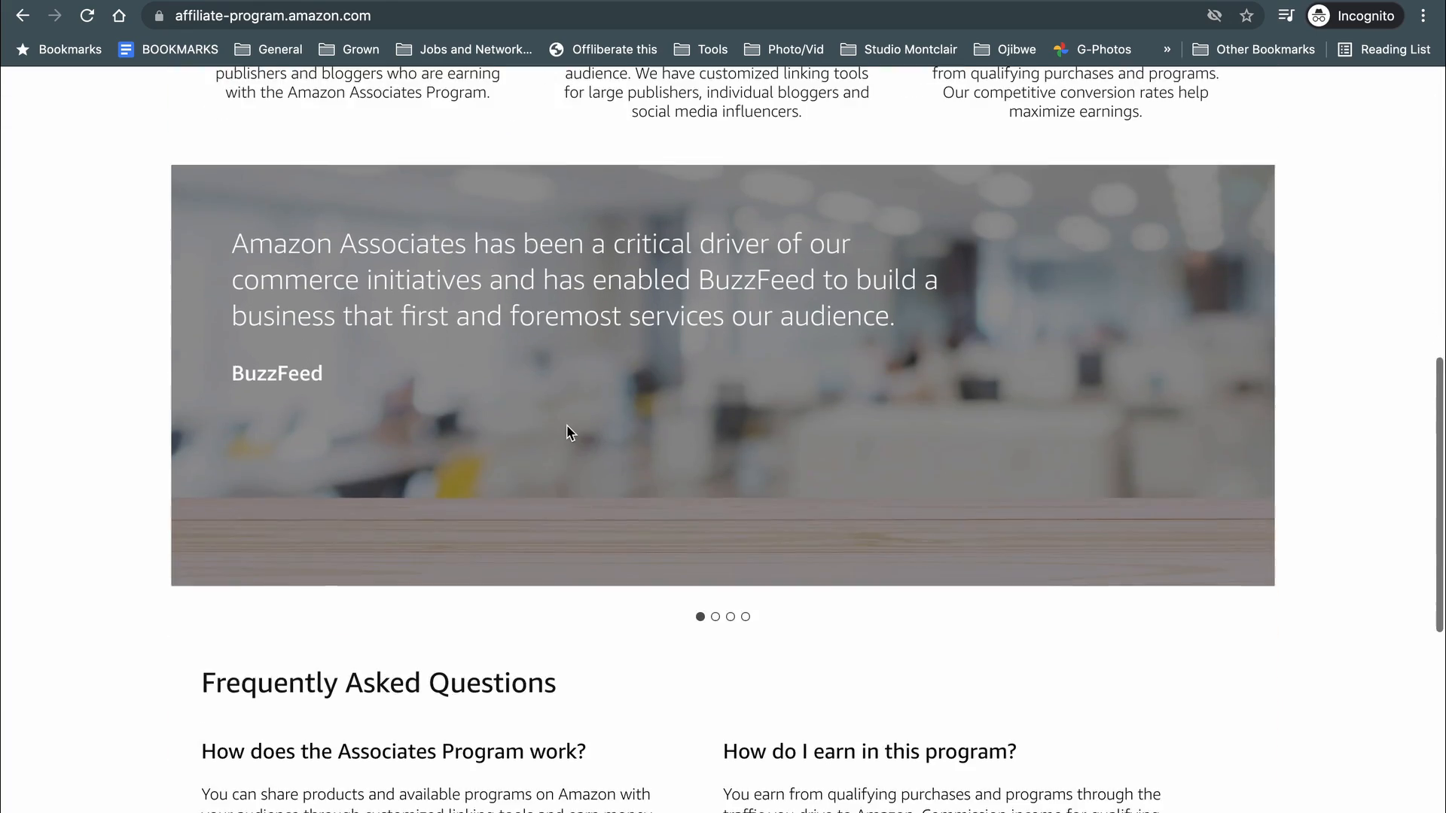
scroll(566, 431, down, 8)
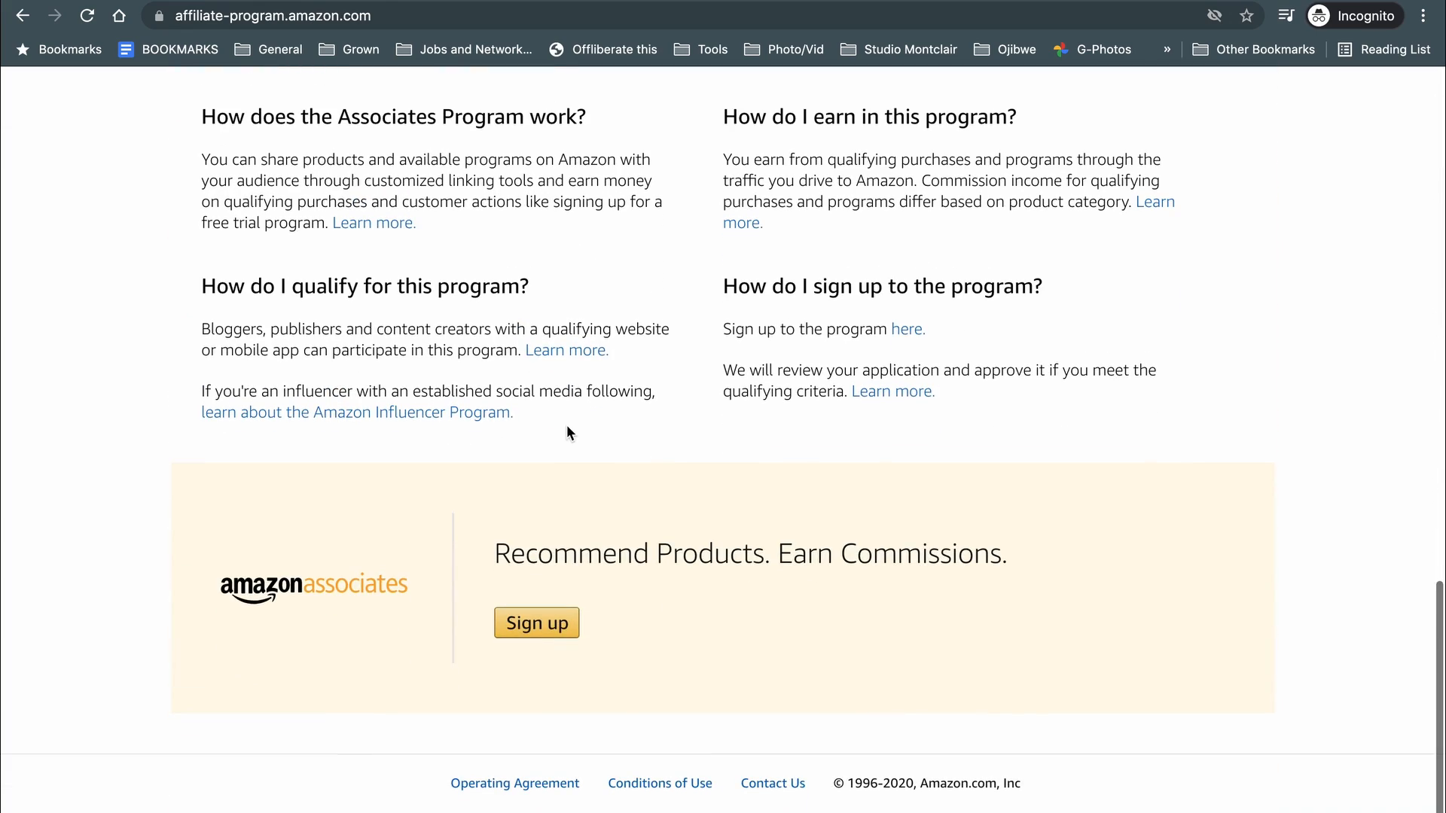
scroll(566, 425, up, 20)
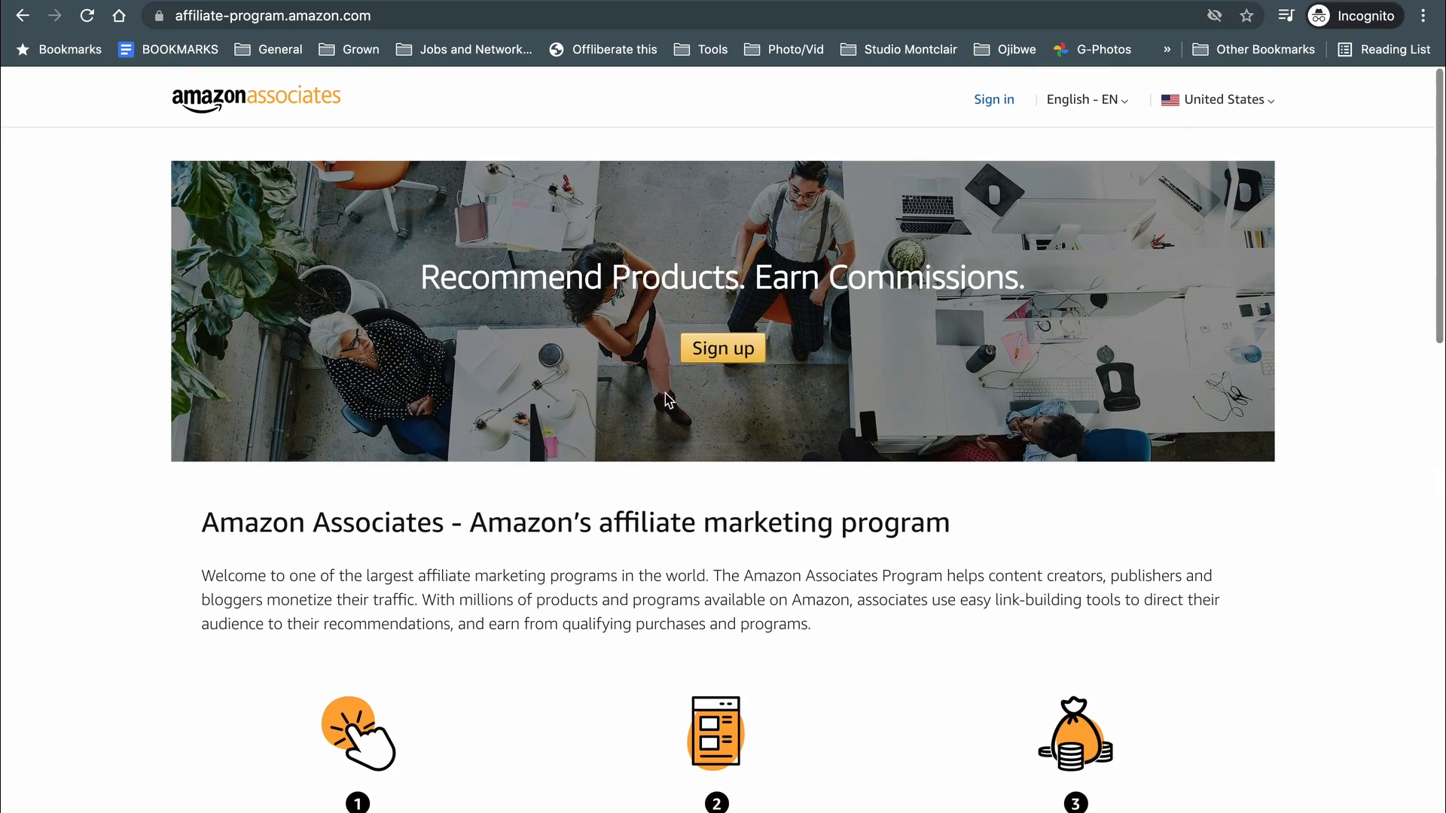
click(713, 350)
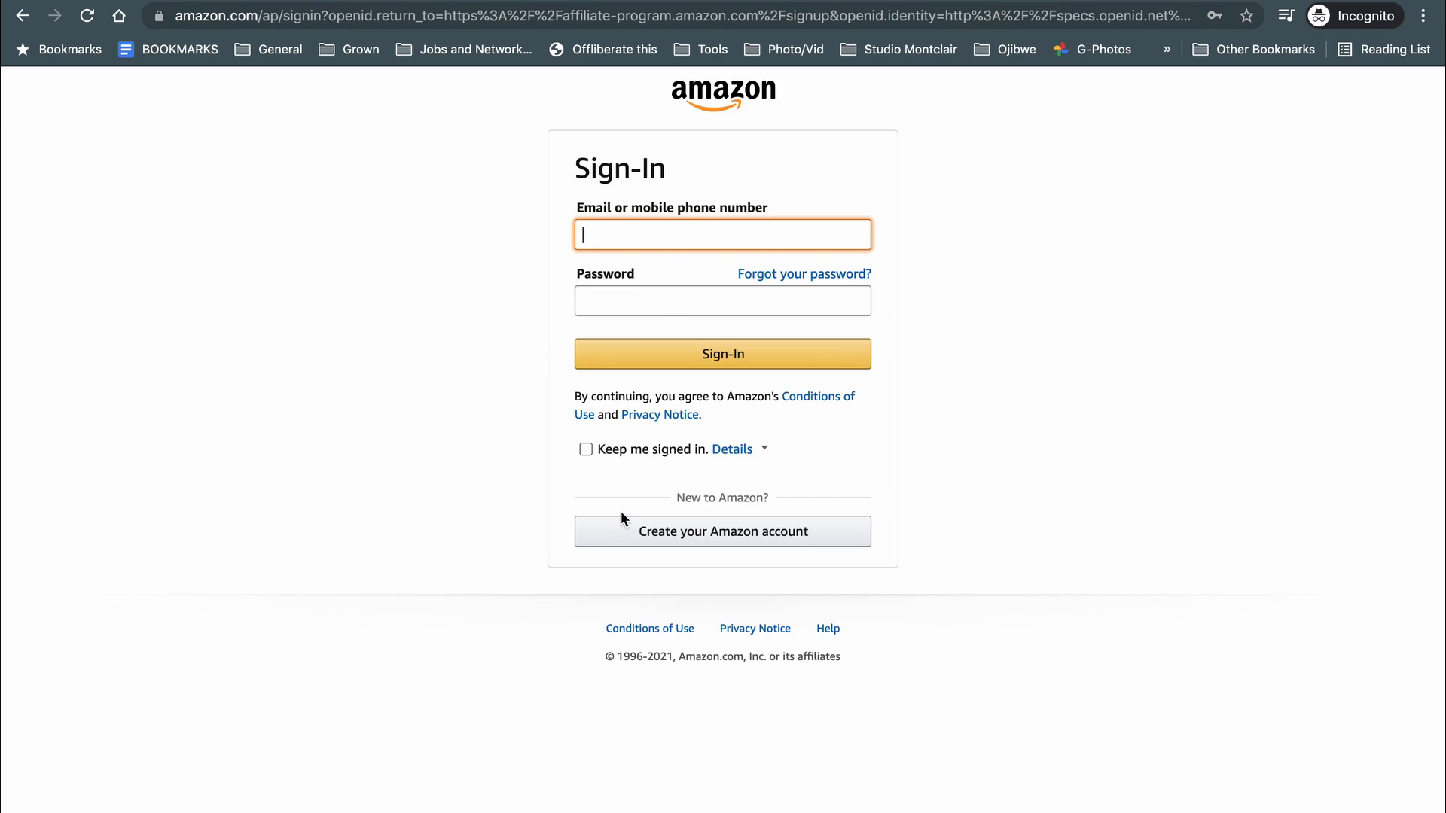
Register a new Amazon account with the holder's name, e-mail and password, and enter the emailed verification code.
click(708, 536)
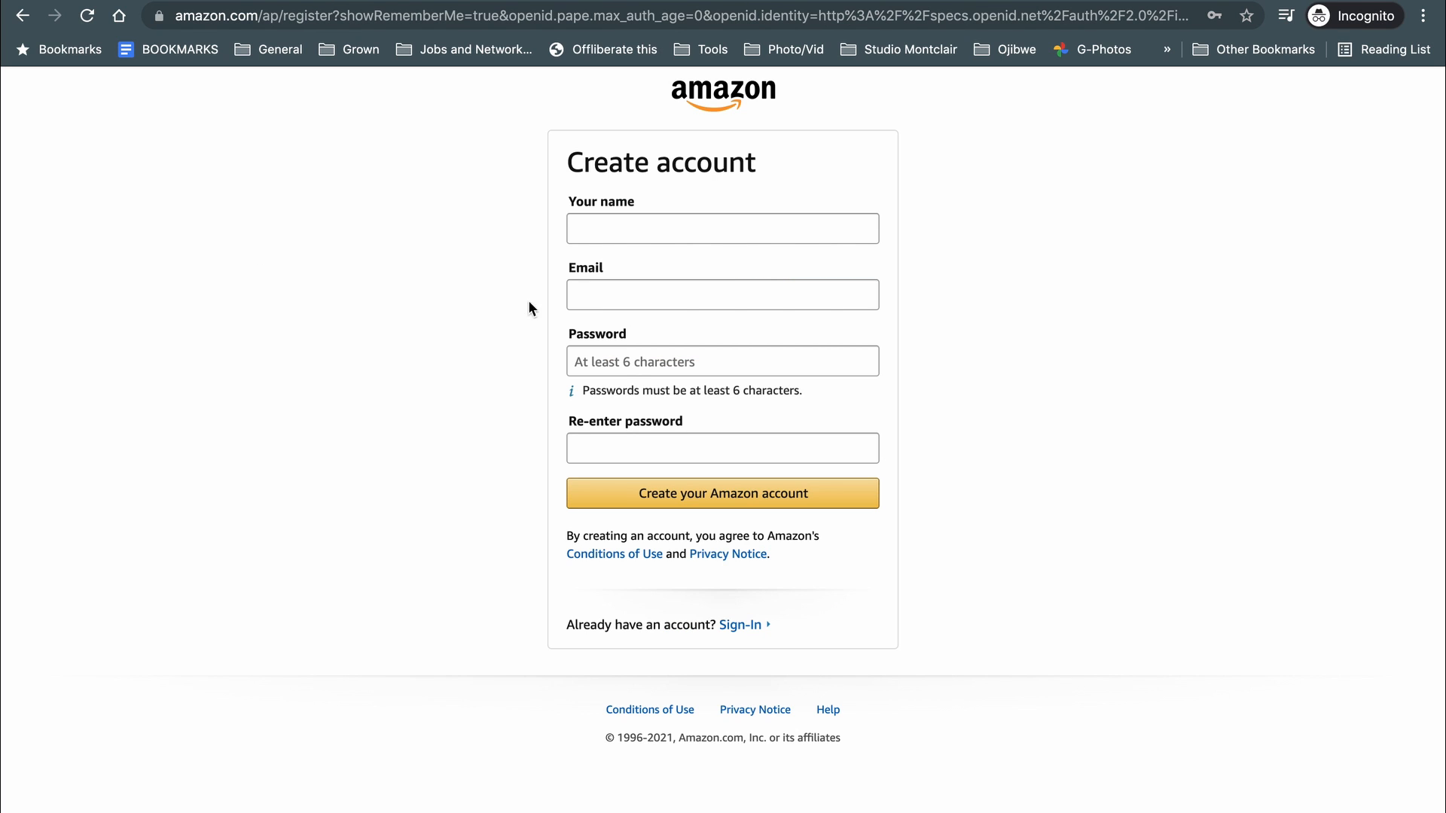
click(603, 222)
text(Fresco)
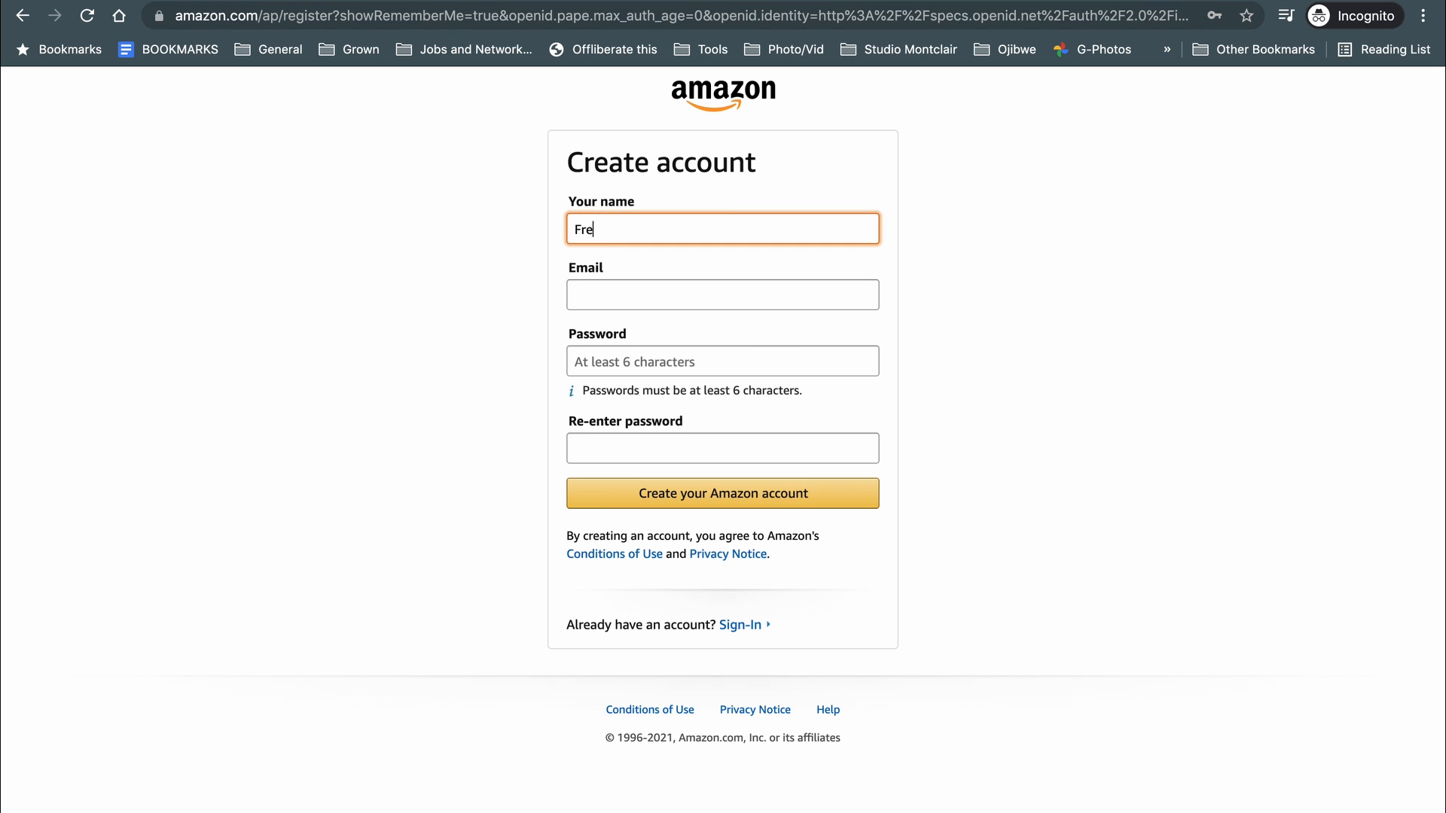
key(Tab)
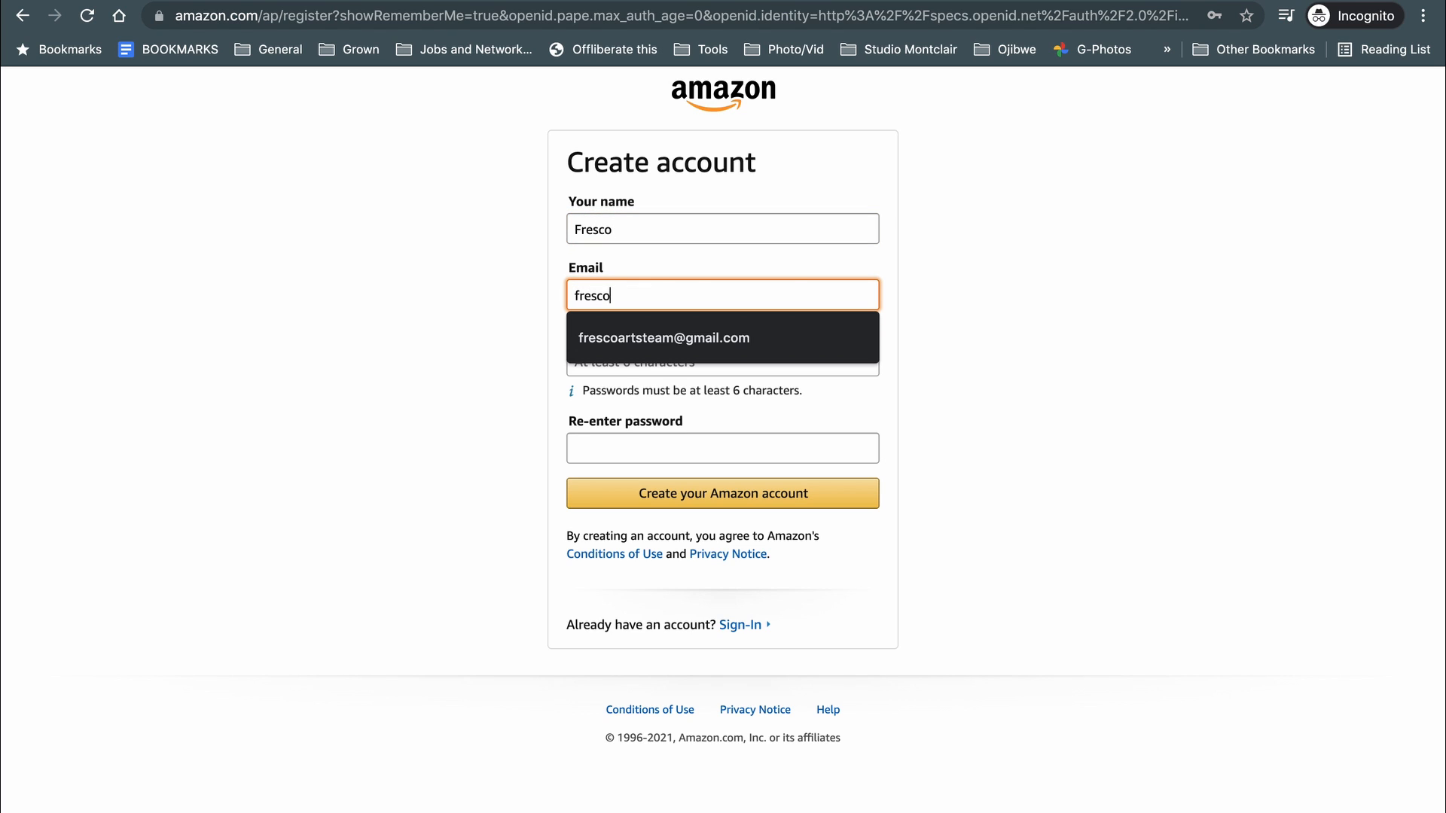
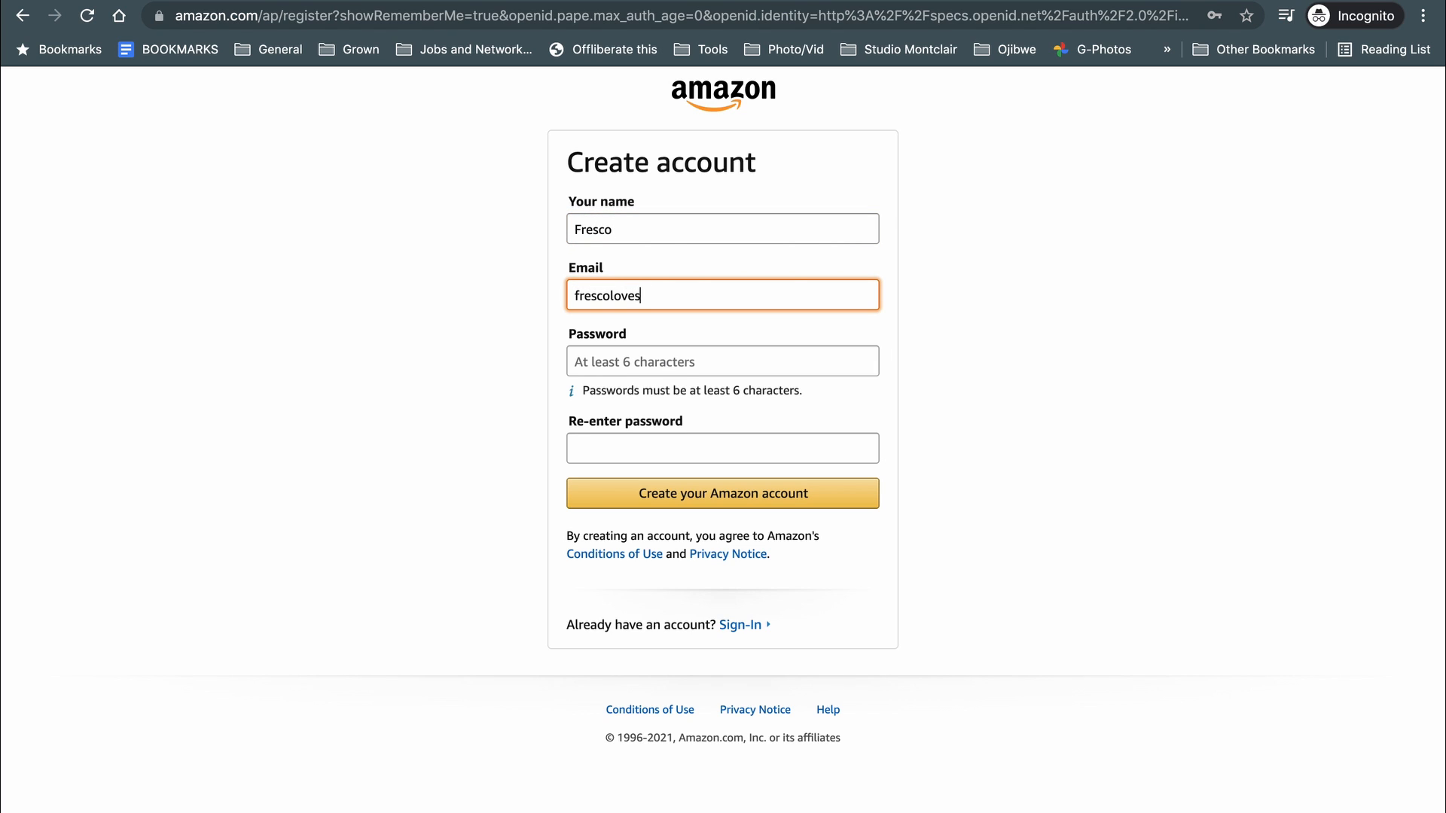
key(Tab)
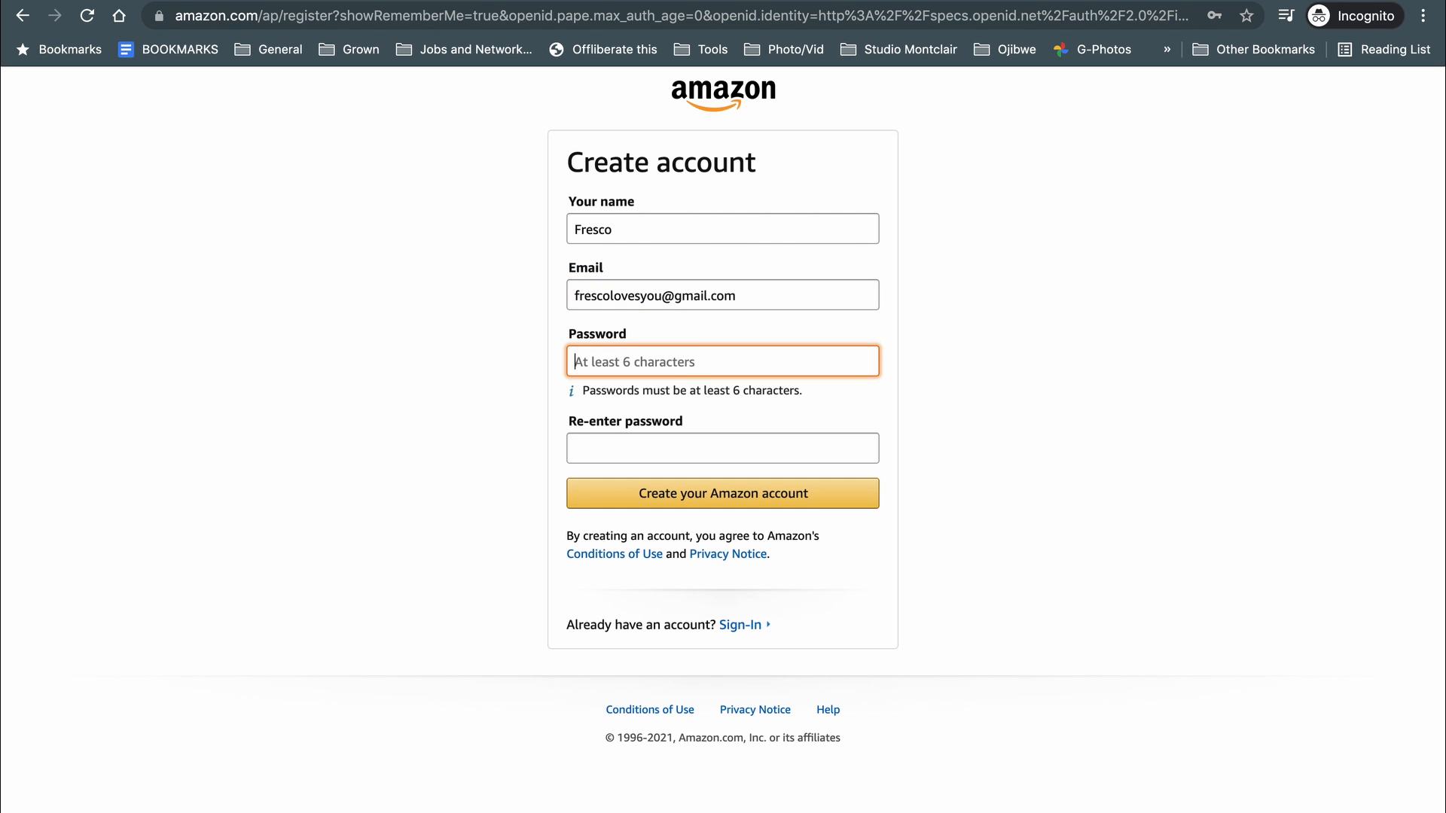
text(••••••••••••)
key(Tab)
text(•)
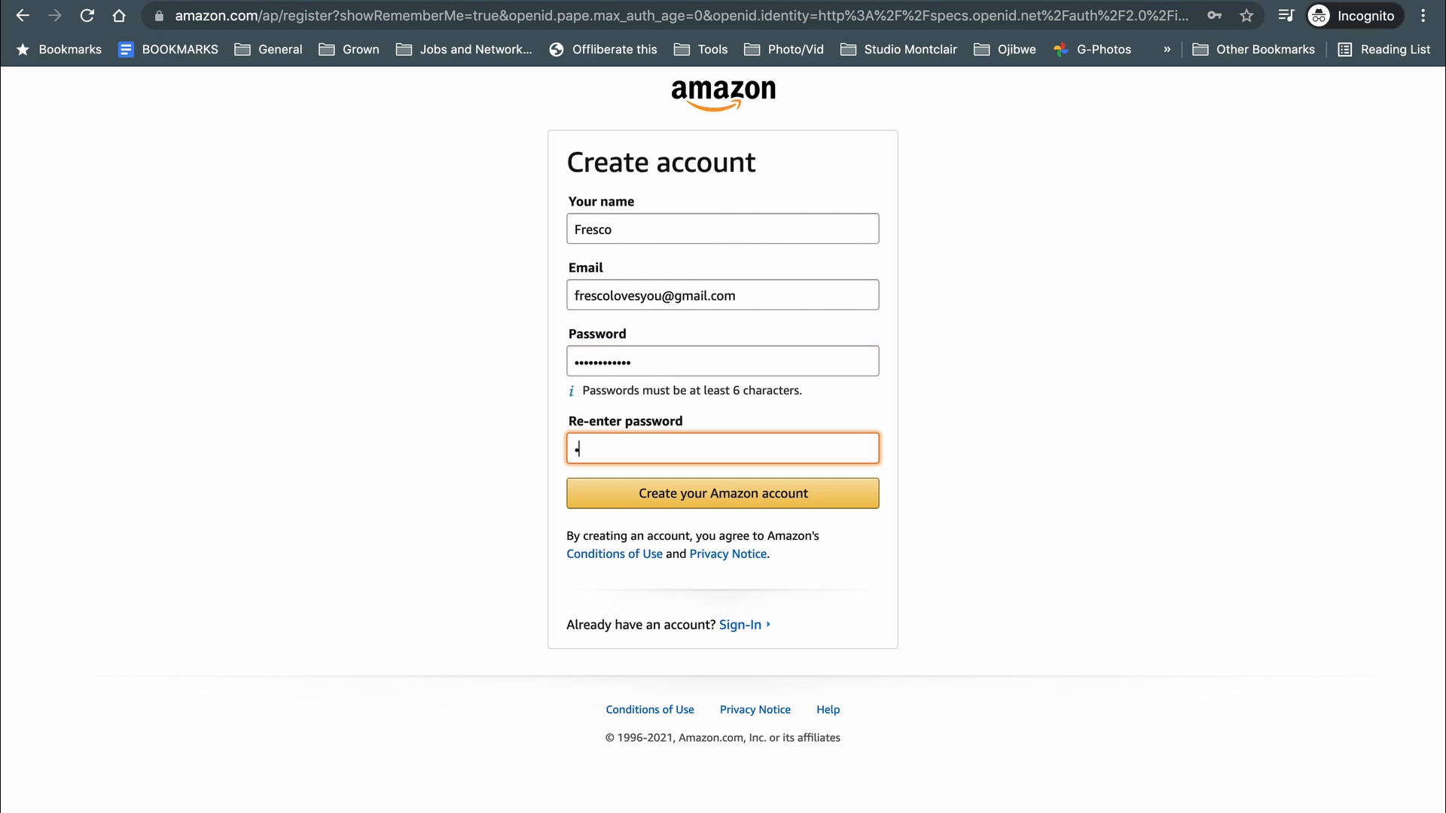
text(•••••••••••)
click(708, 493)
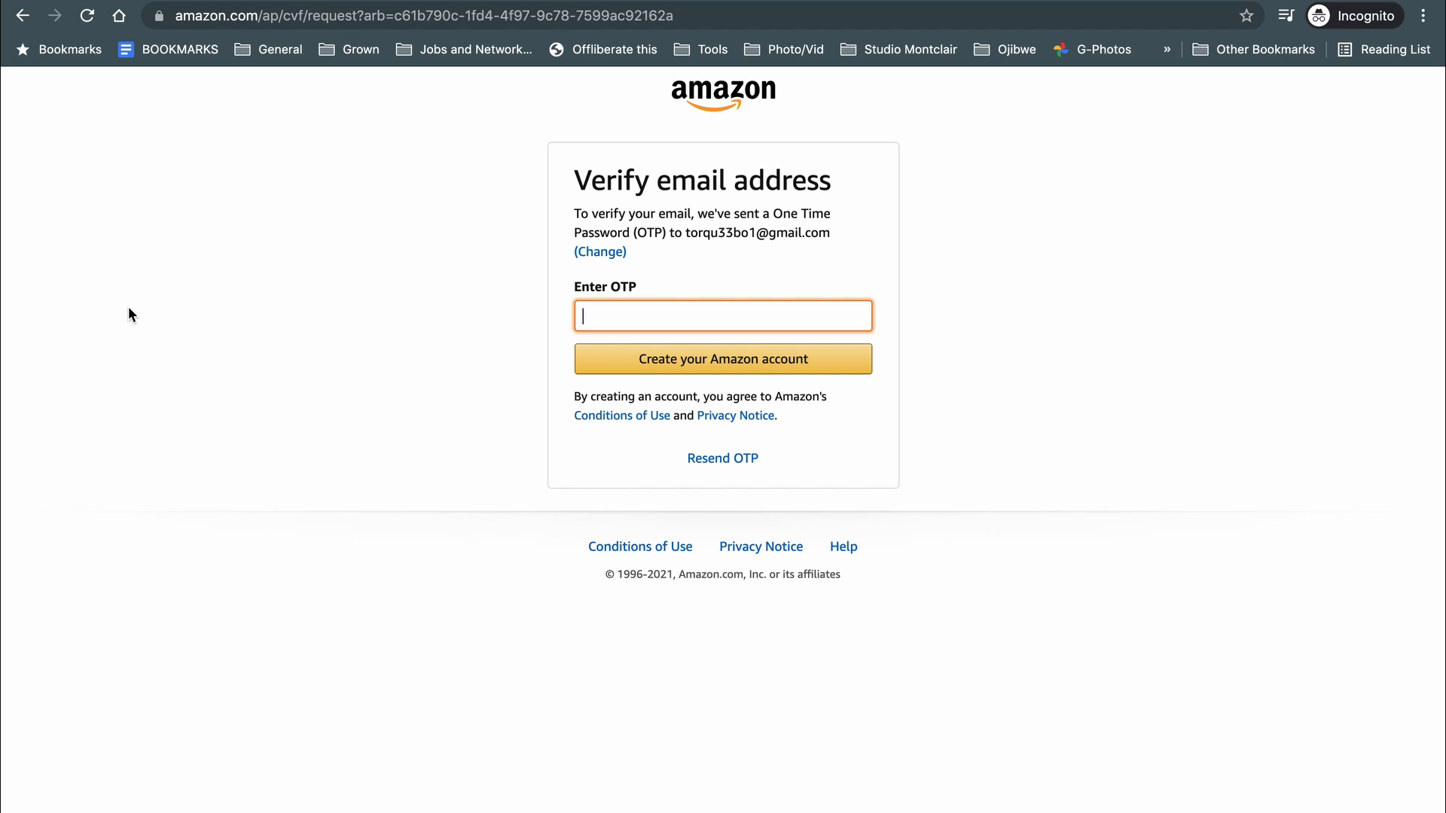
text(000000)
Confirm the verification code to create the account, then enter the payee name.
click(725, 369)
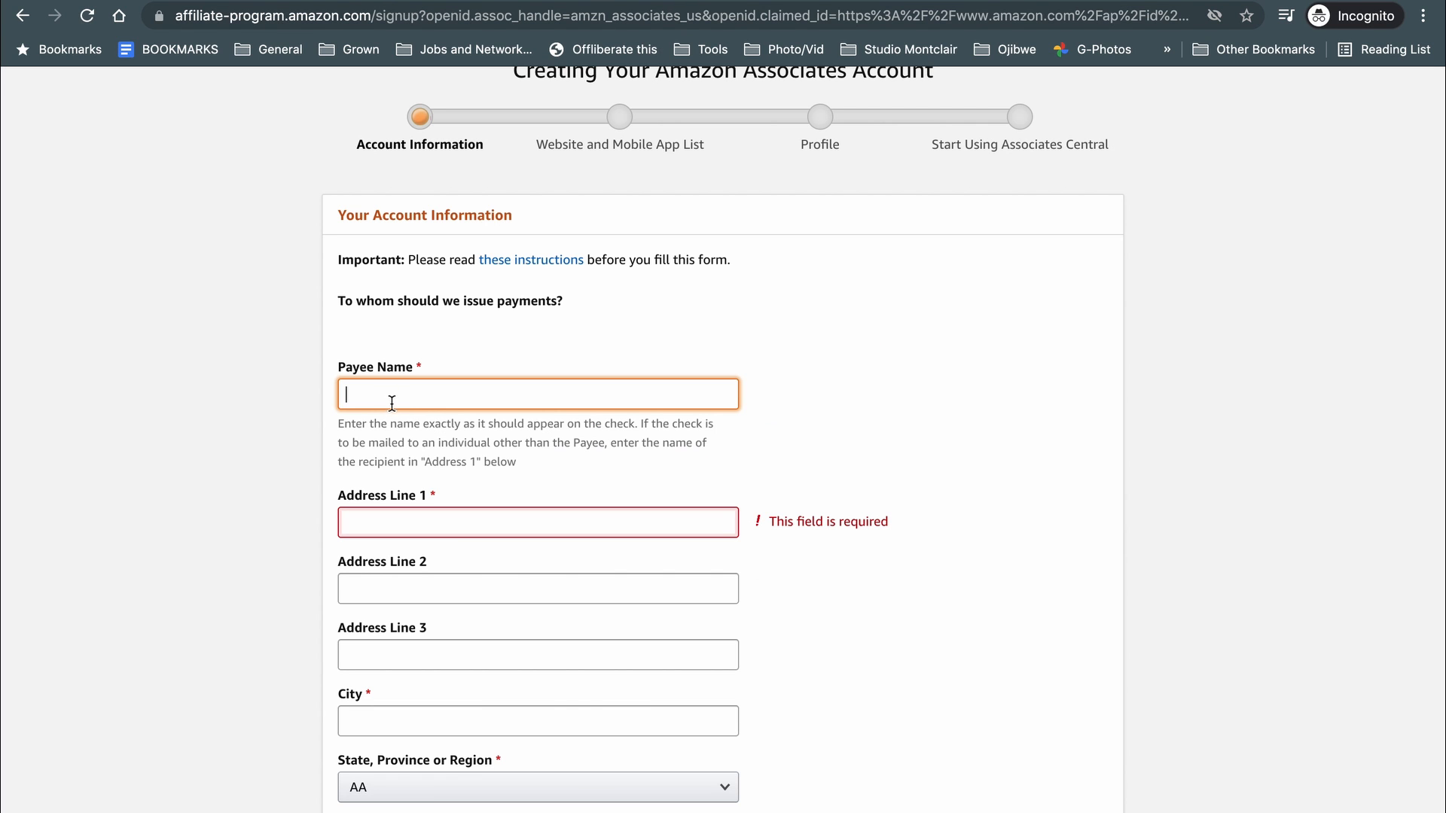
click(198, 420)
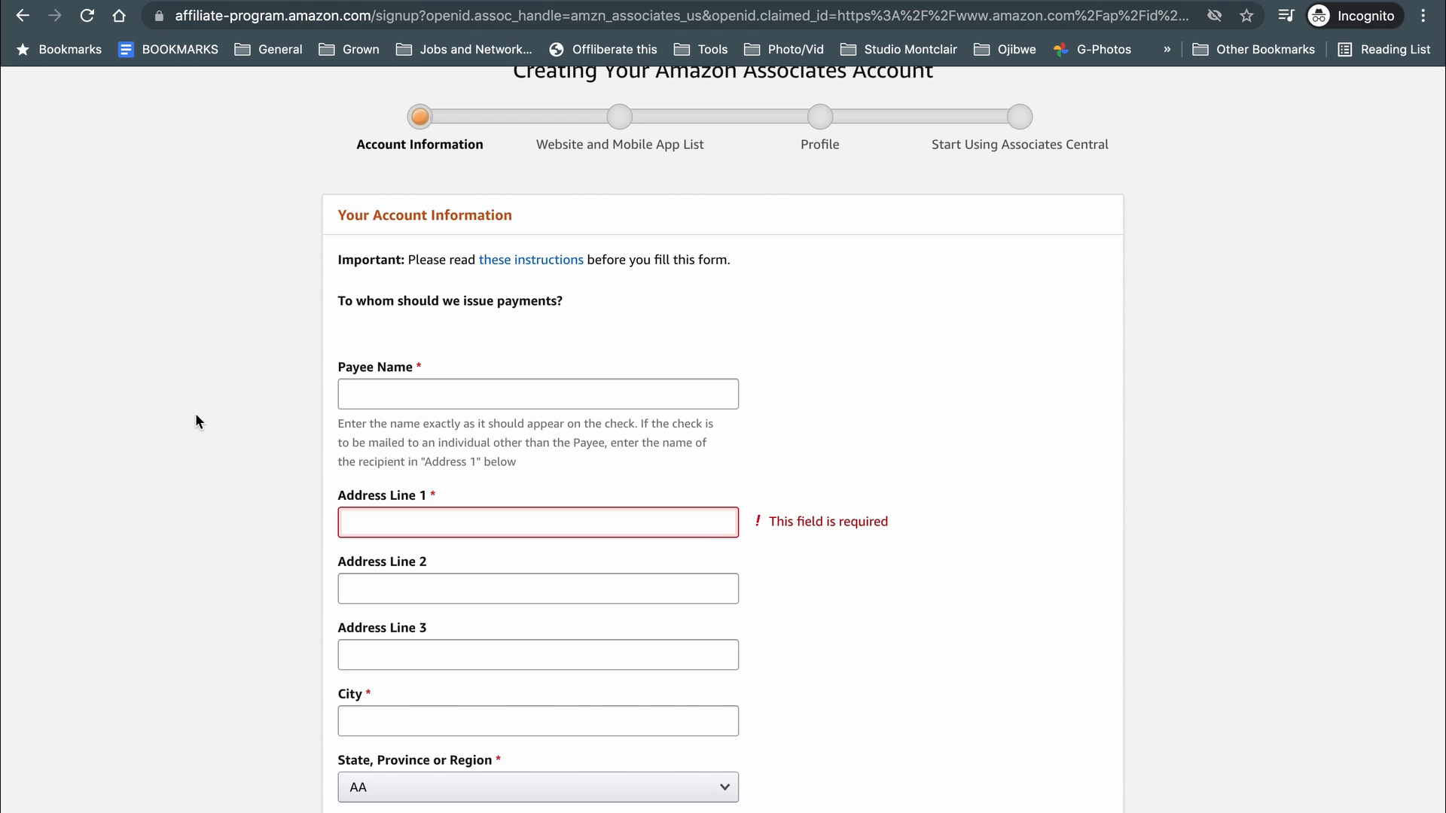
click(351, 392)
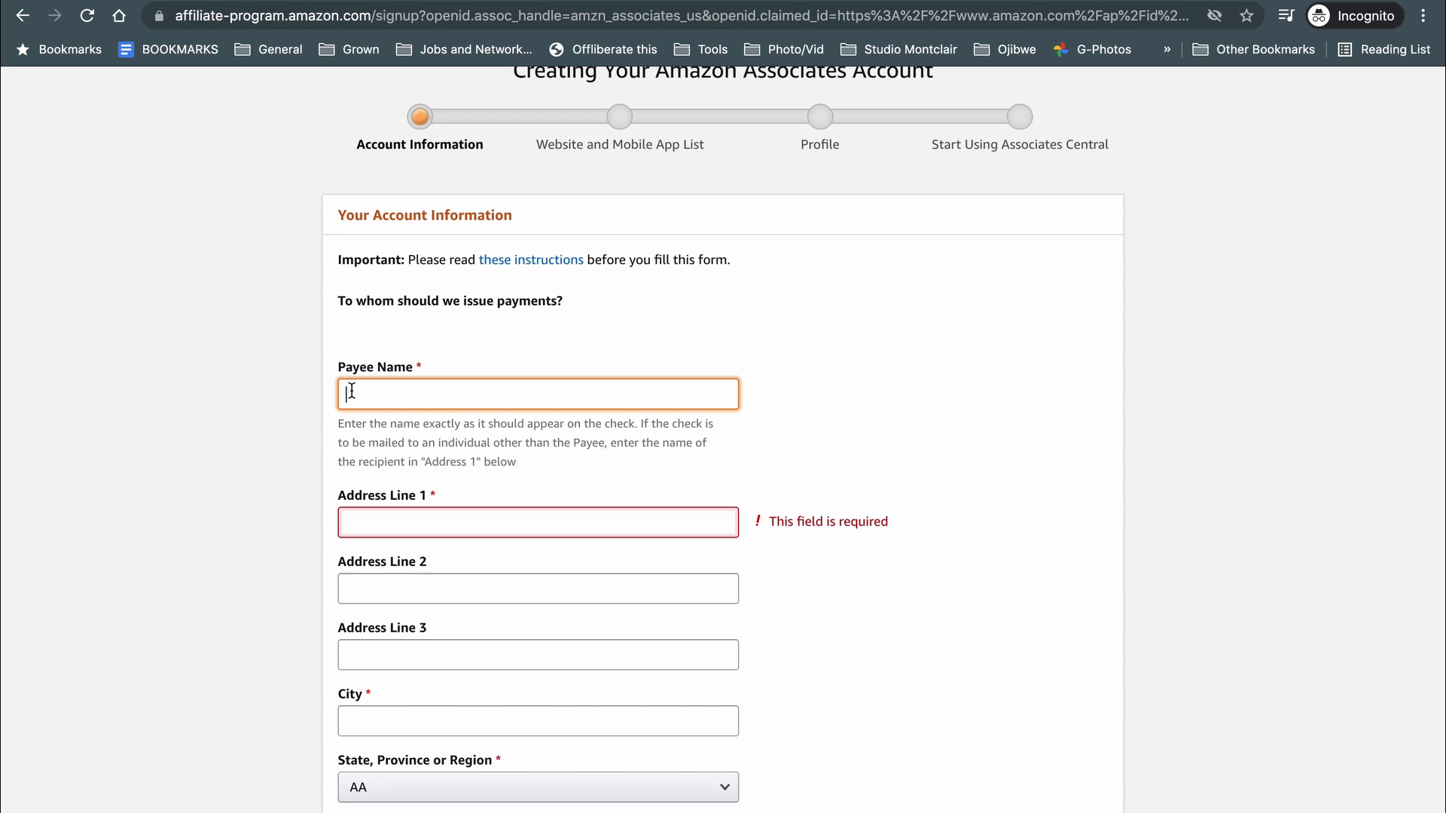
text(Goverment Name)
Fill in the payee's street address and city, correcting typos along the way.
key(Tab)
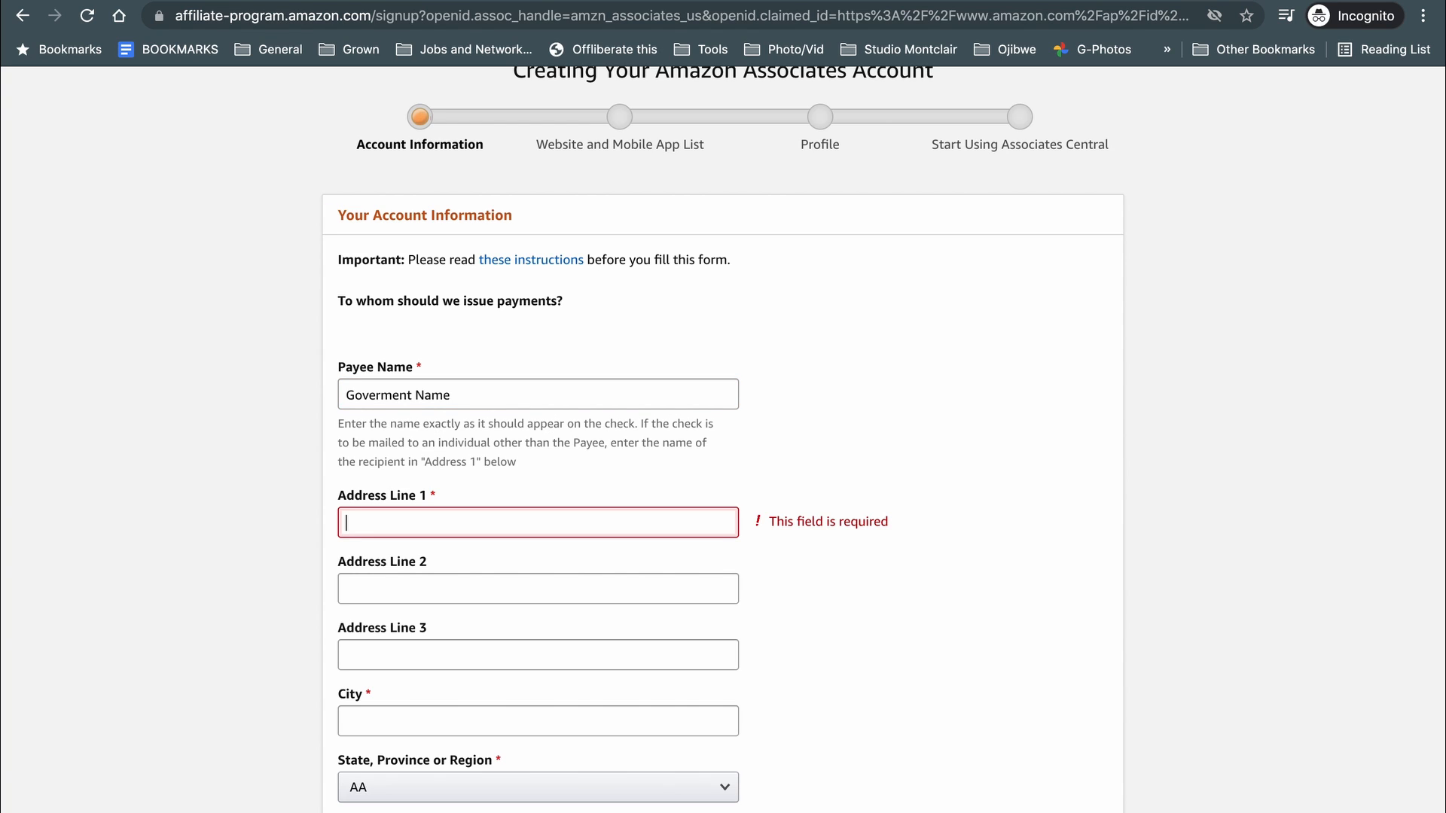
text(123 Freso)
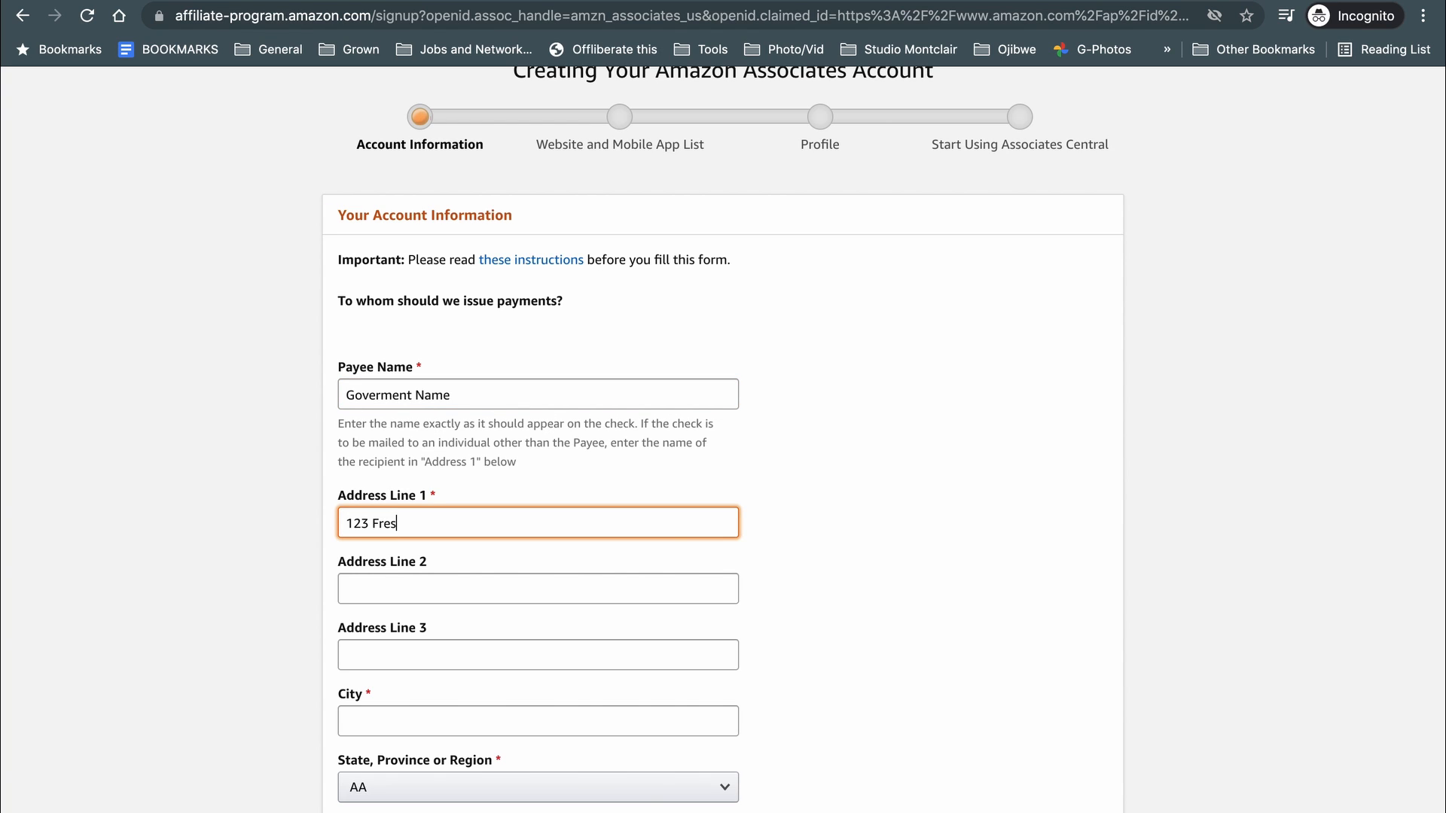
key(BackSpace)
text(co A)
key(BackSpace)
text(St)
key(Tab)
key(Tab)
key(Tab)
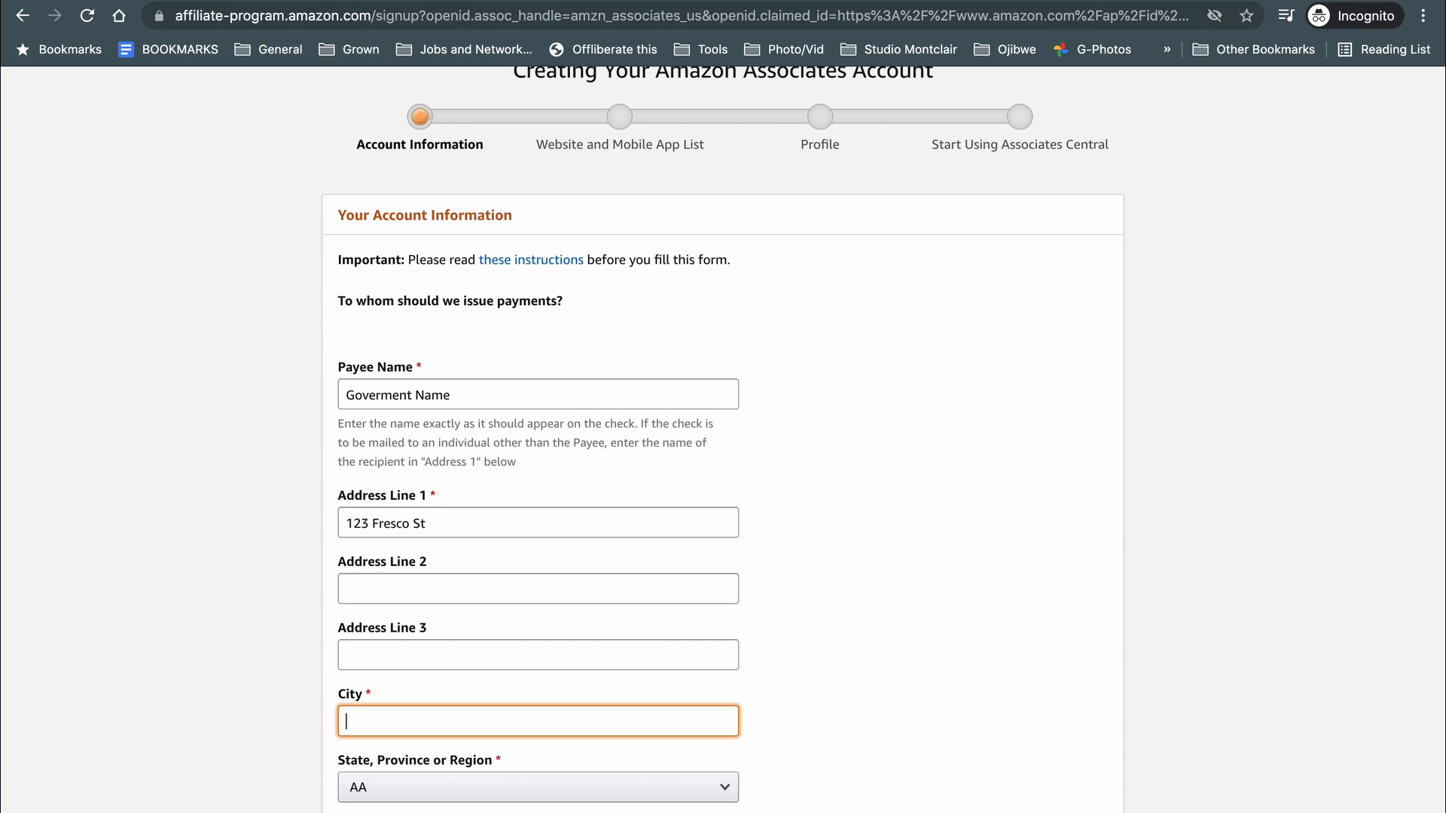
text(Fresovil)
key(BackSpace)
key(BackSpace)
key(BackSpace)
text(oville)
Choose New Jersey as the state and enter the ZIP code and phone number.
key(Tab)
scroll(200, 588, down, 2)
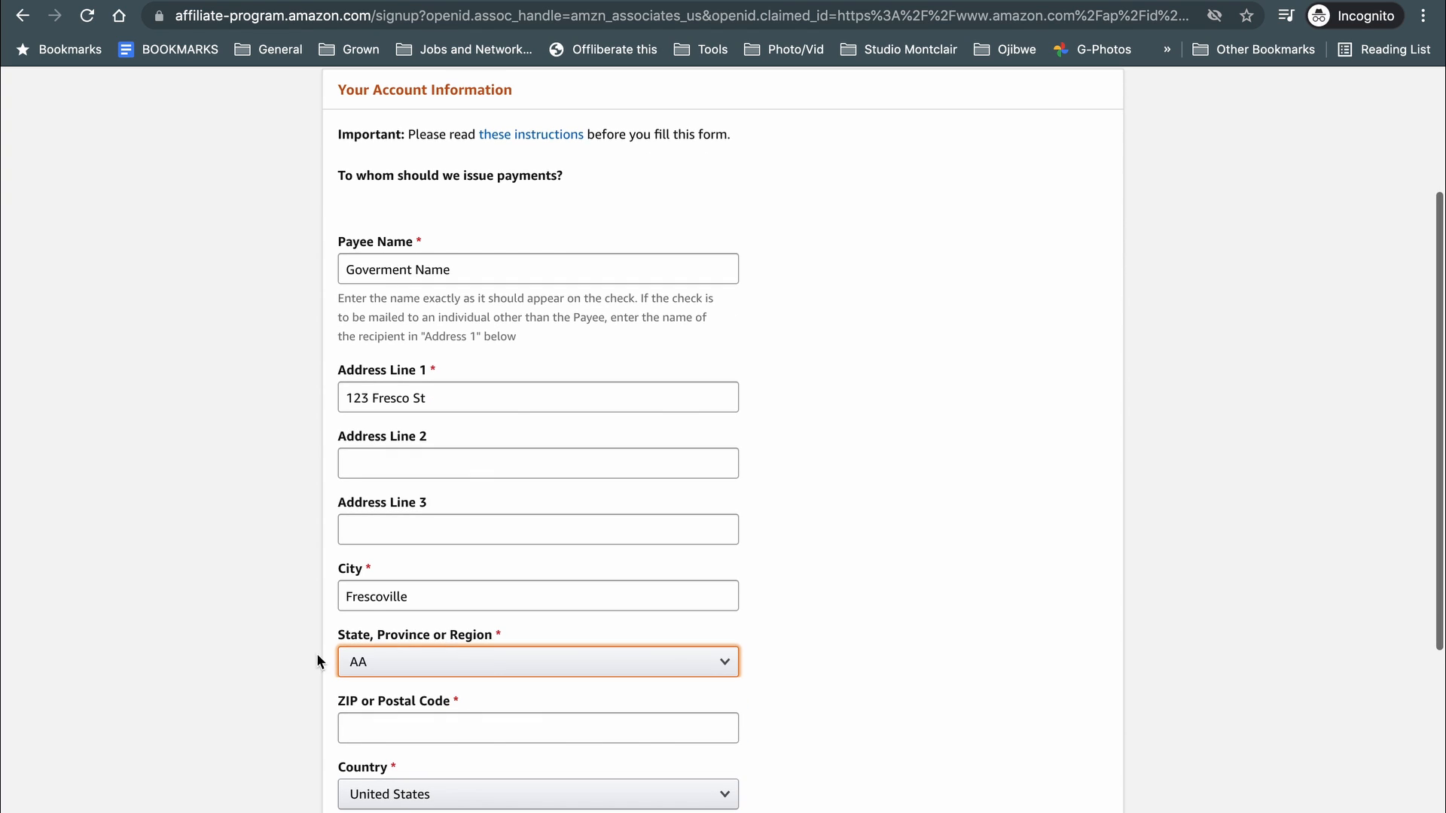
click(365, 659)
scroll(403, 580, down, 7)
scroll(391, 527, down, 5)
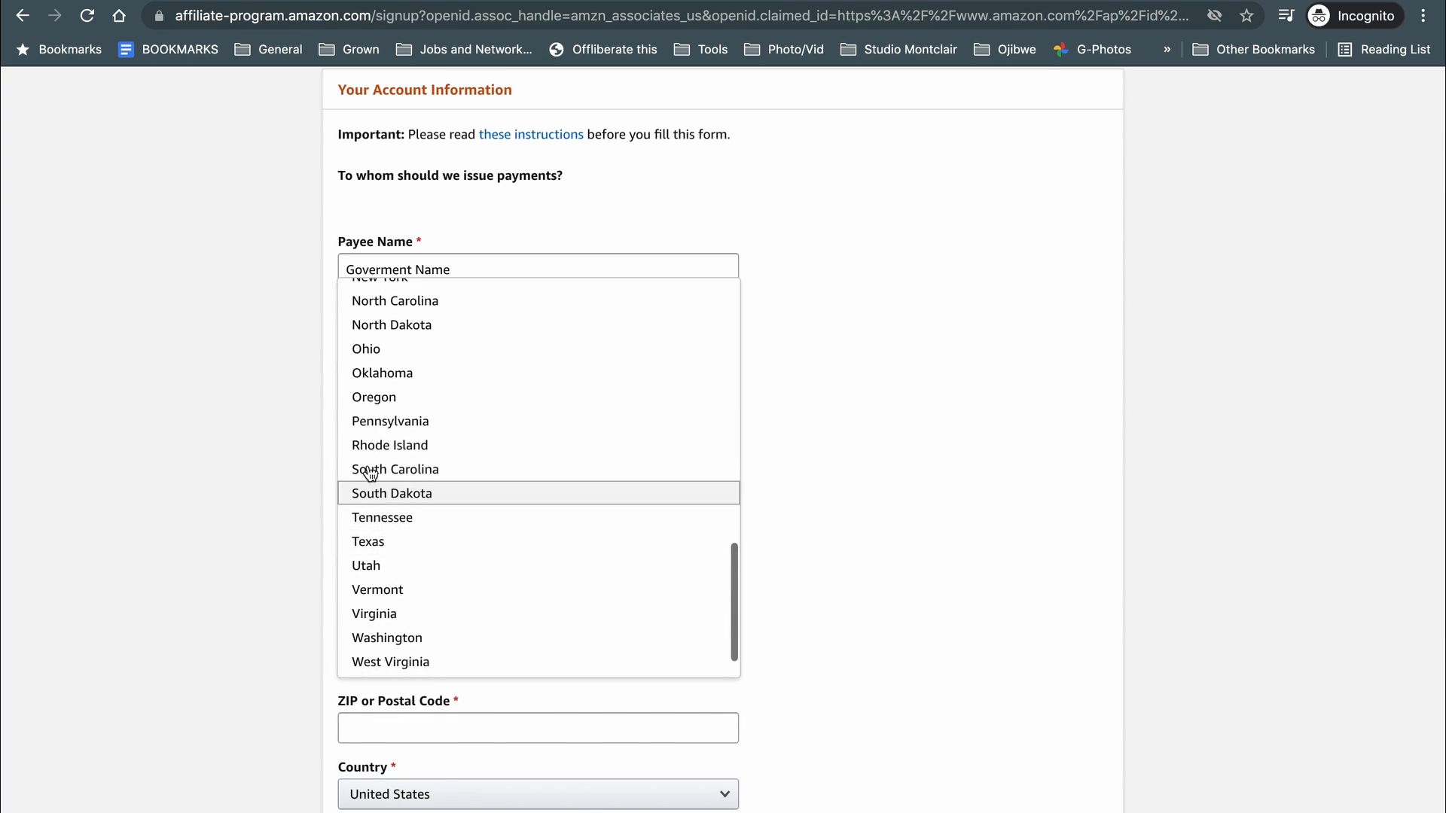
scroll(365, 381, up, 3)
click(381, 297)
scroll(203, 535, down, 3)
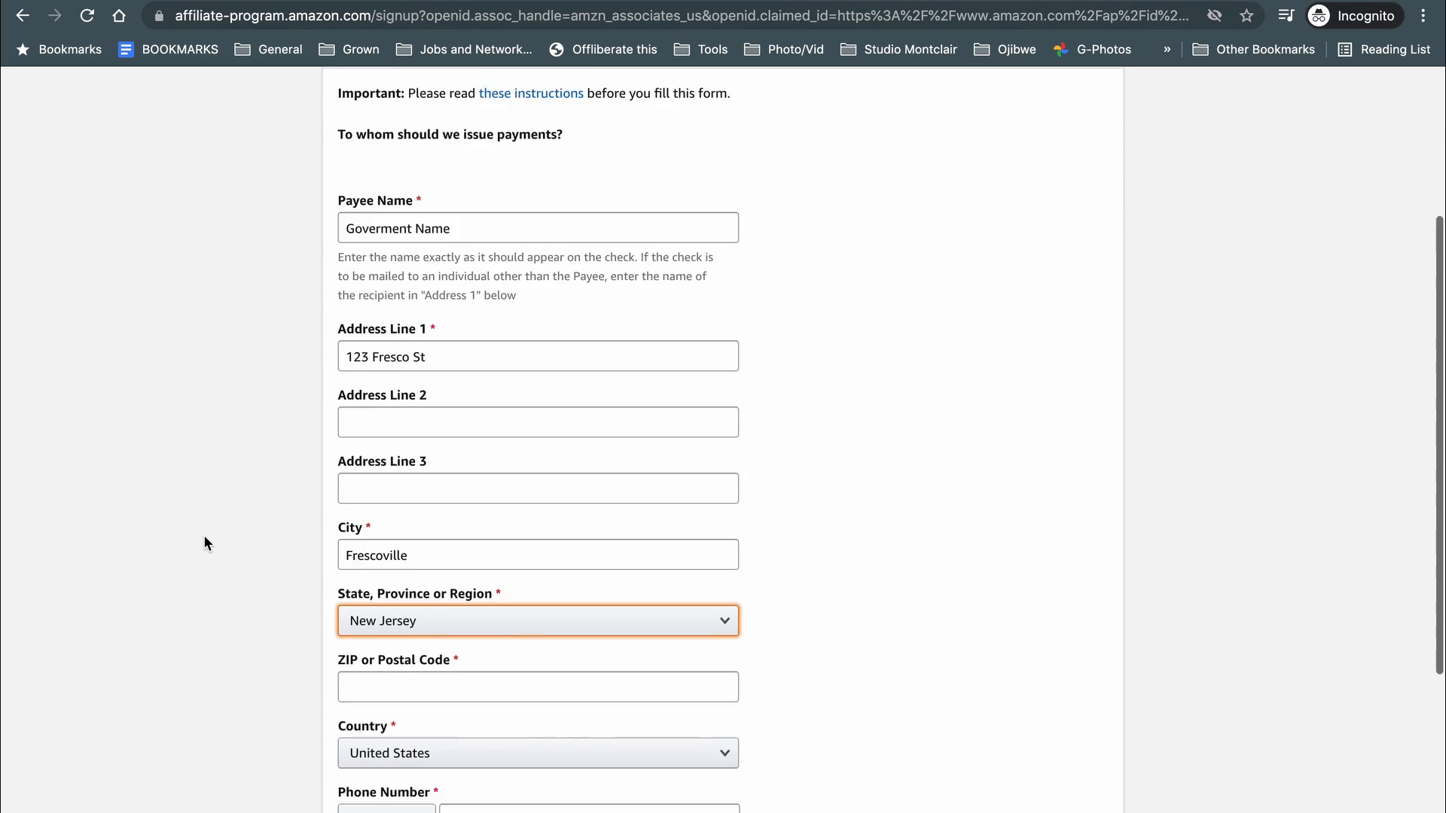
click(420, 522)
text(07874)
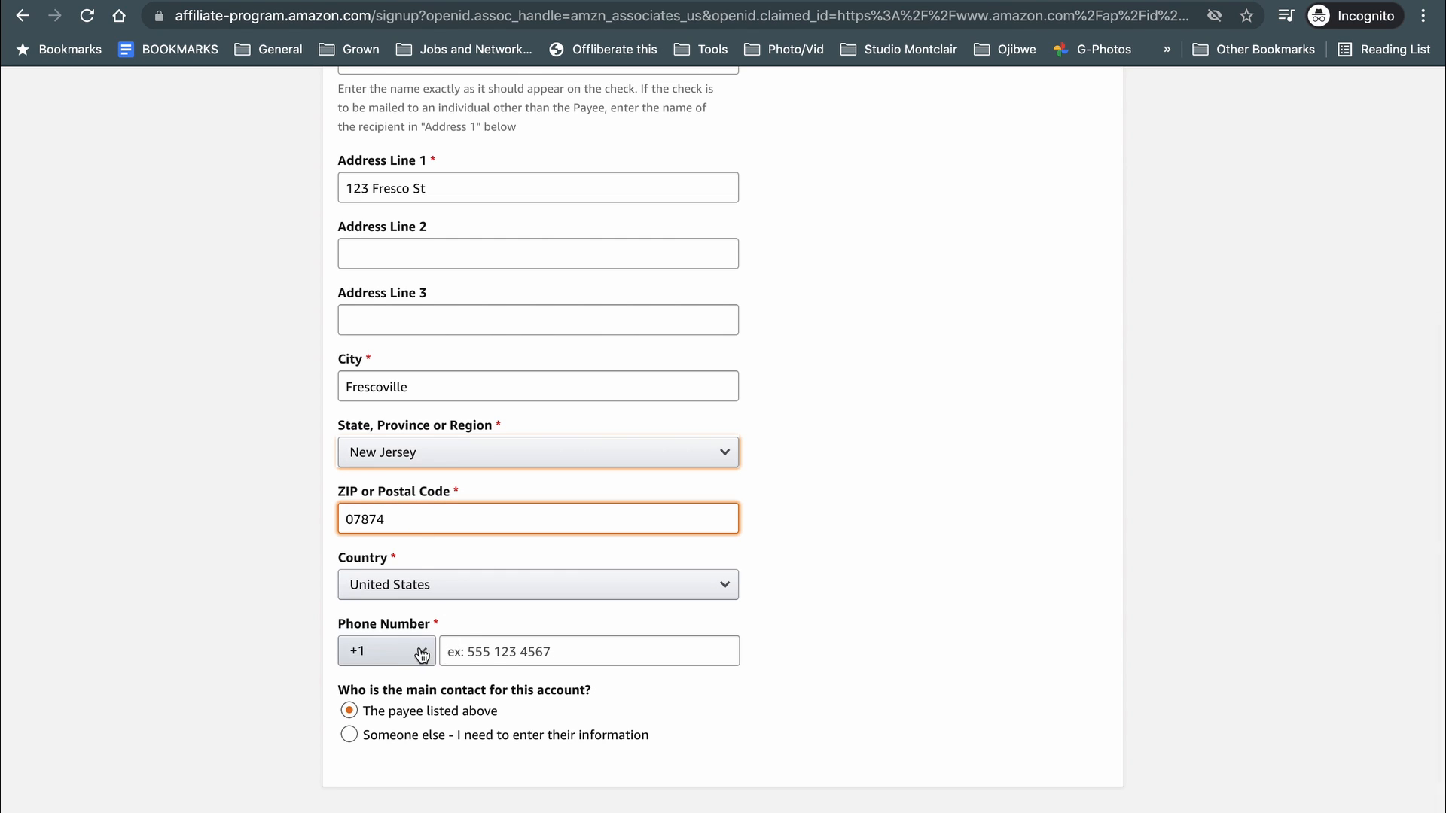
click(494, 649)
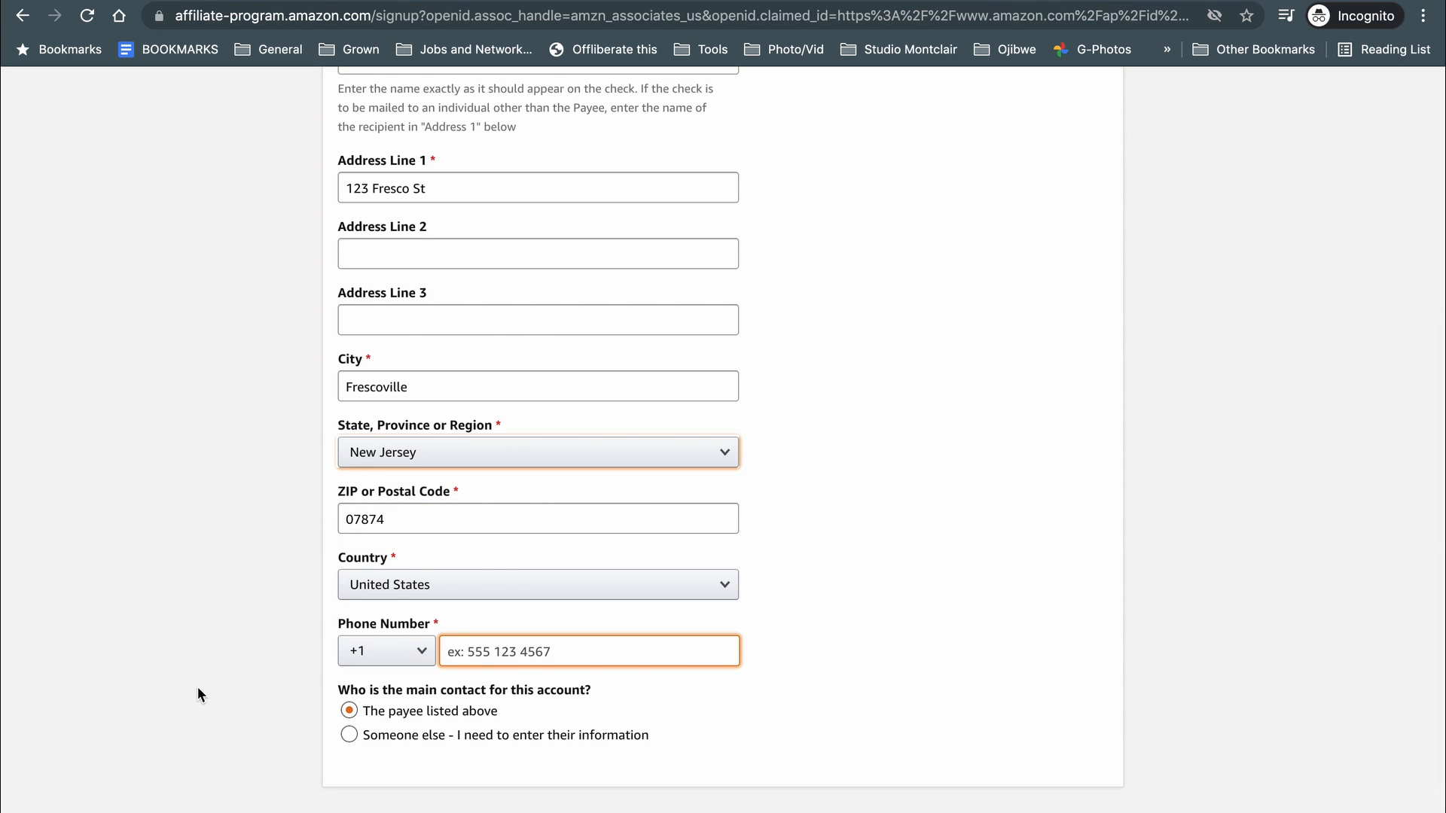
text(5551234567)
scroll(283, 682, down, 2)
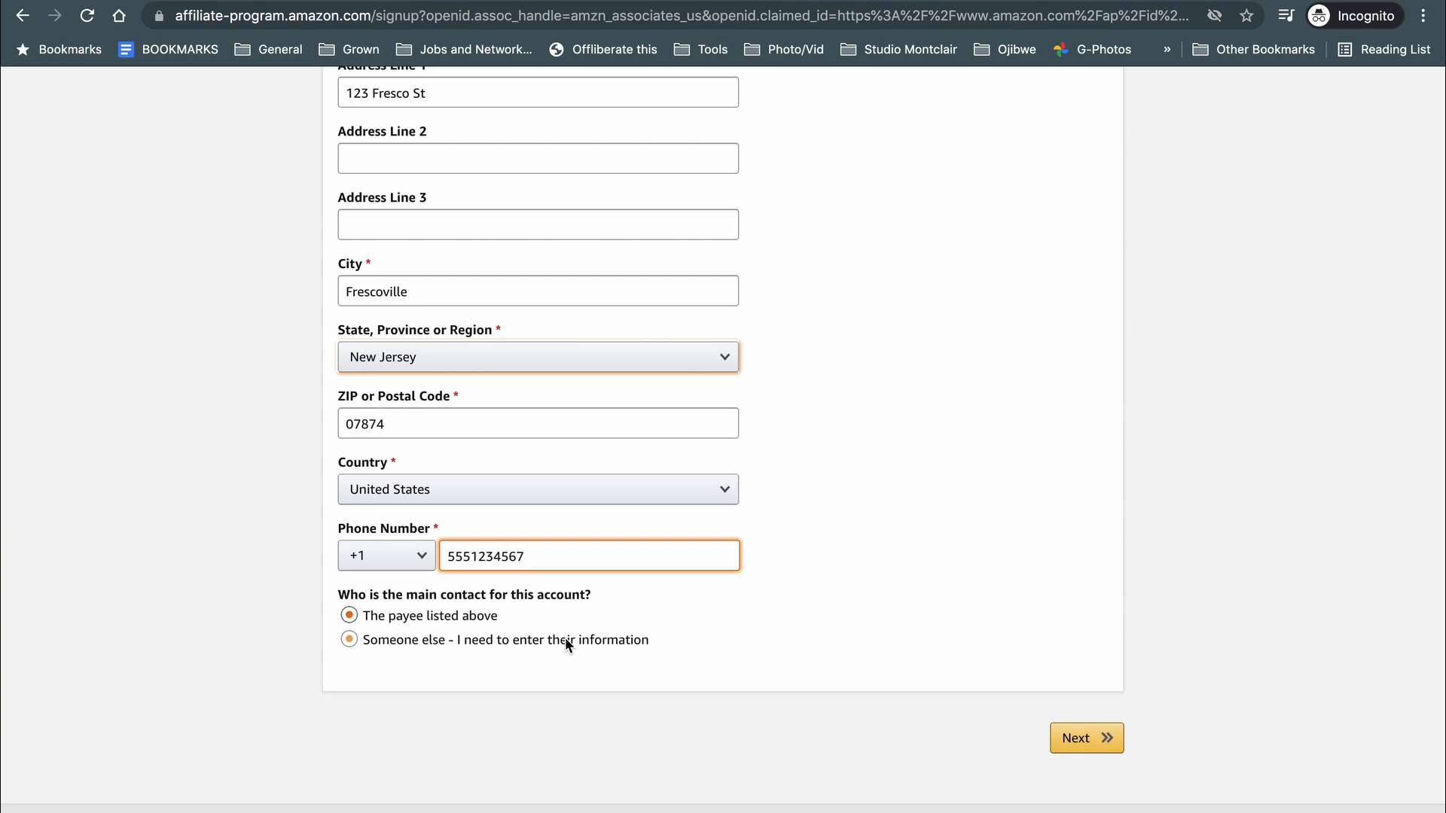
Advance to the website list step and add the Instagram profile URL as a website.
click(1075, 740)
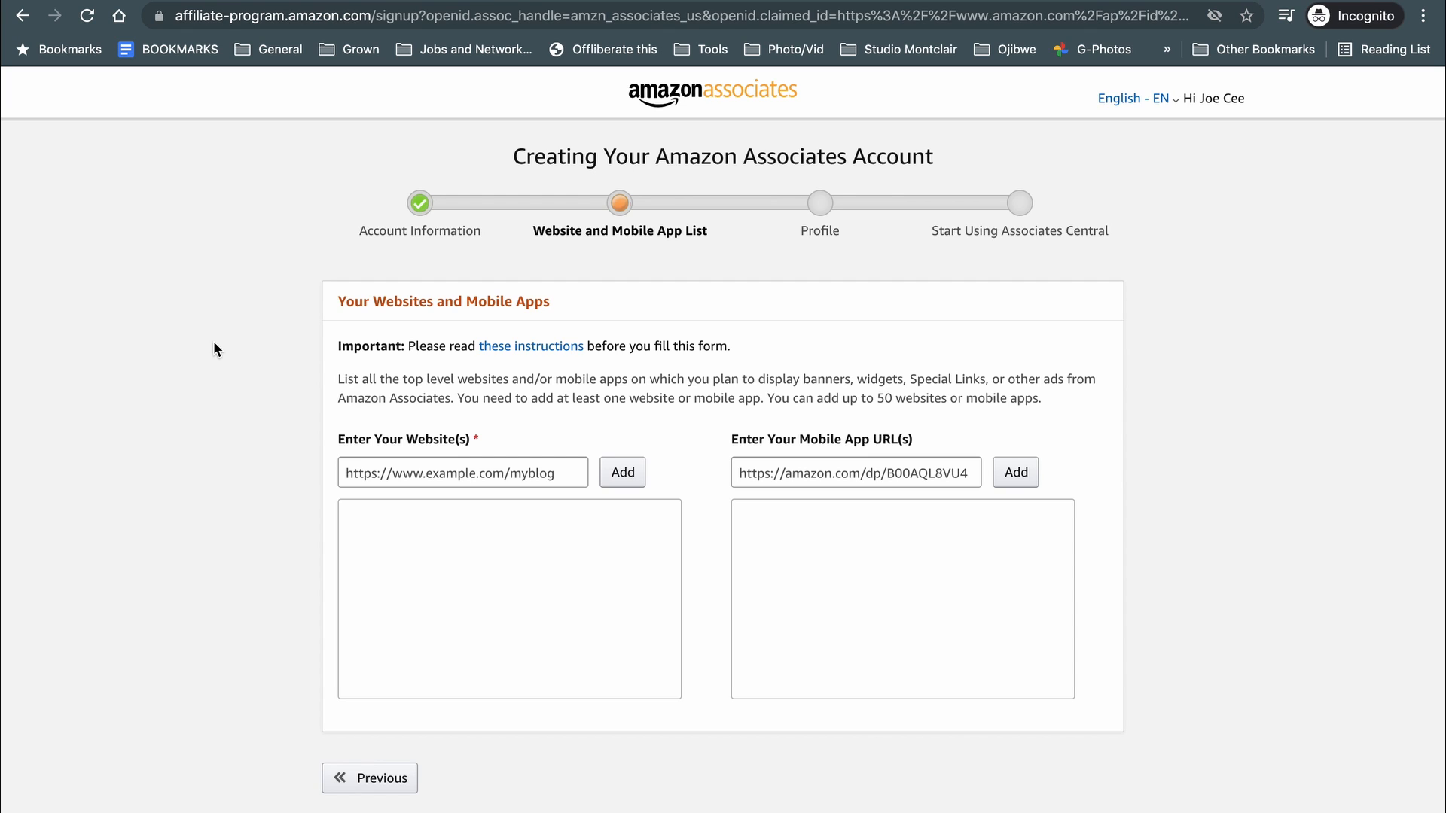
click(433, 467)
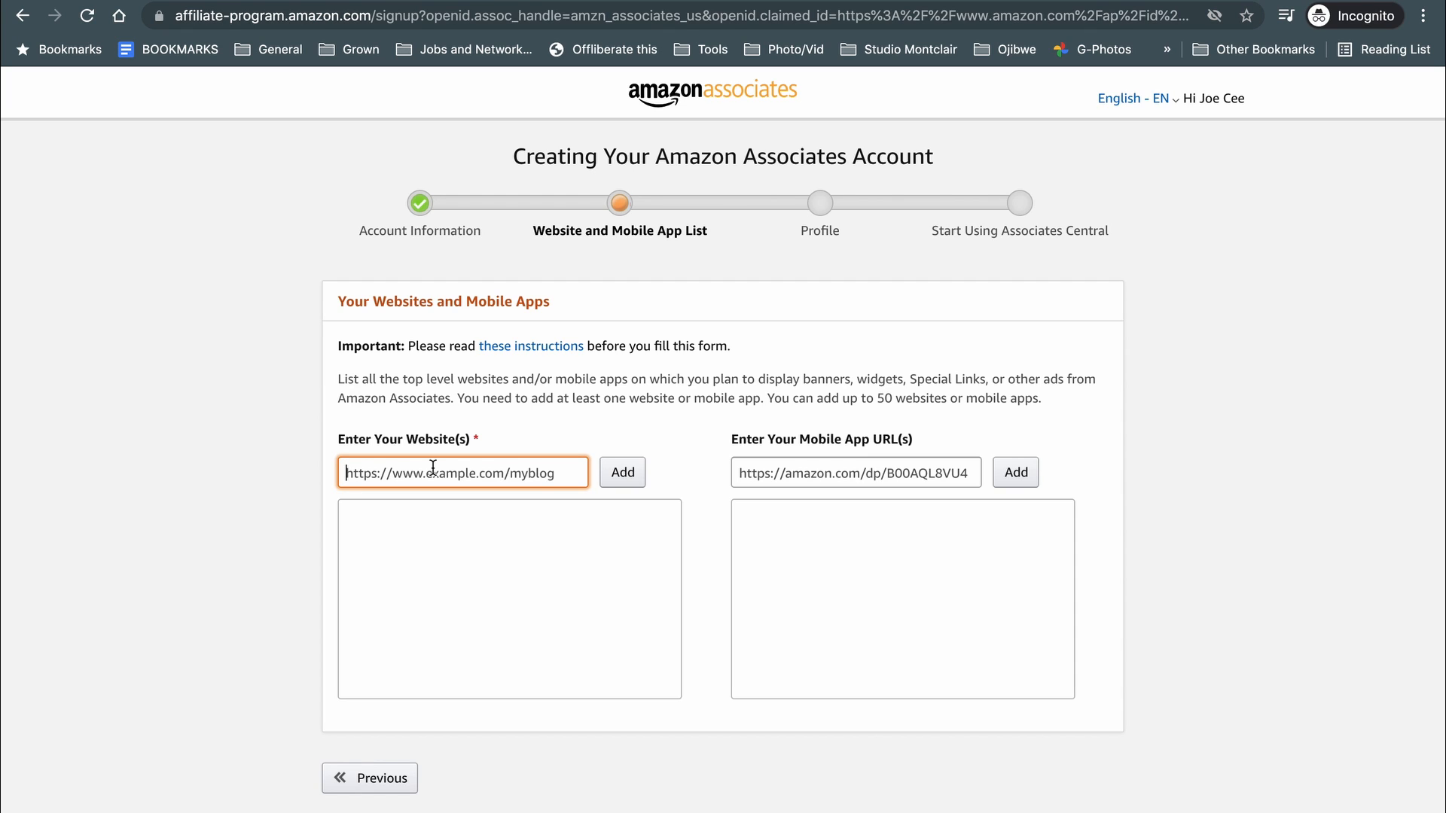
text(inst)
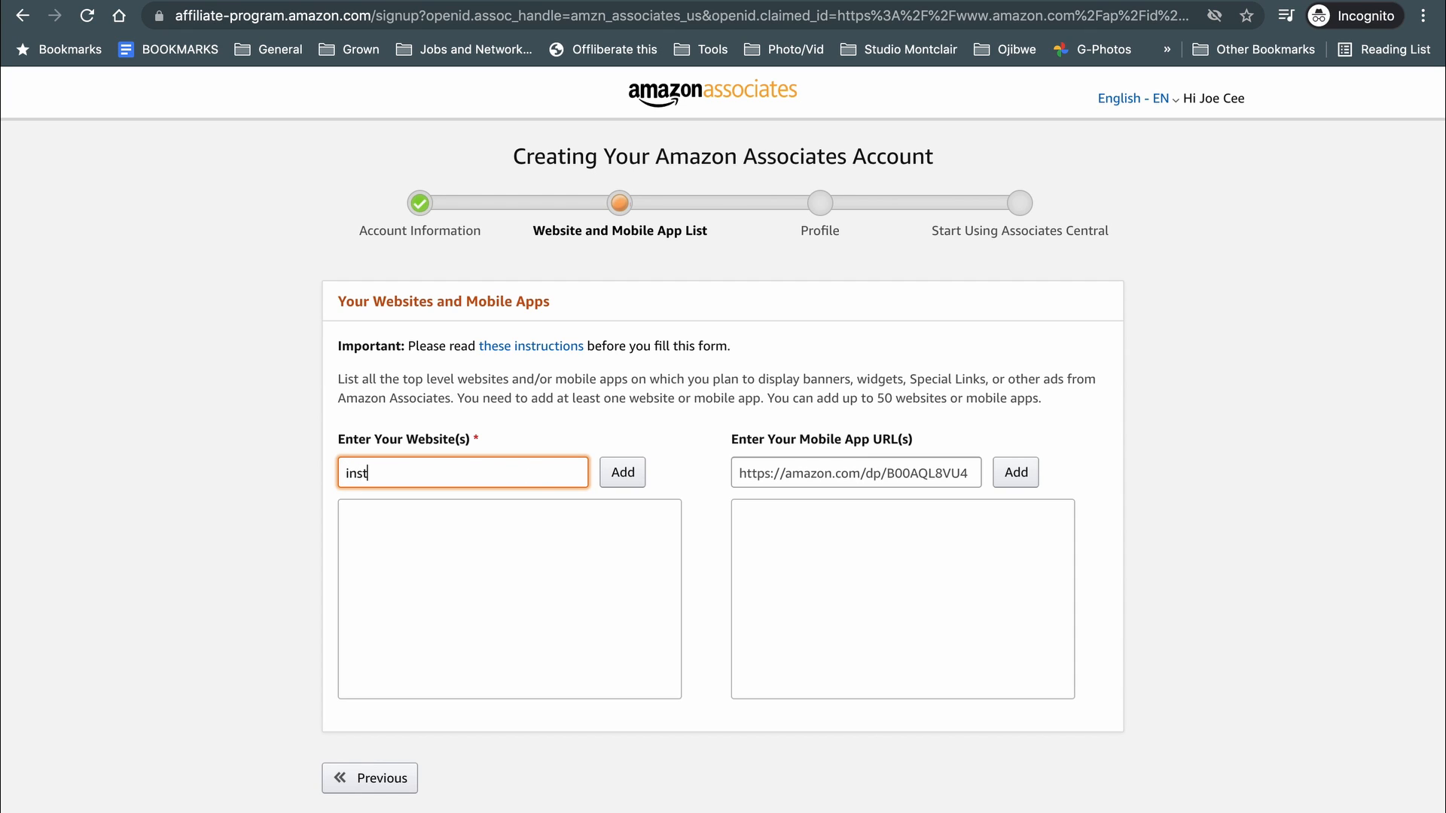
text(agram.com/wakeupfres)
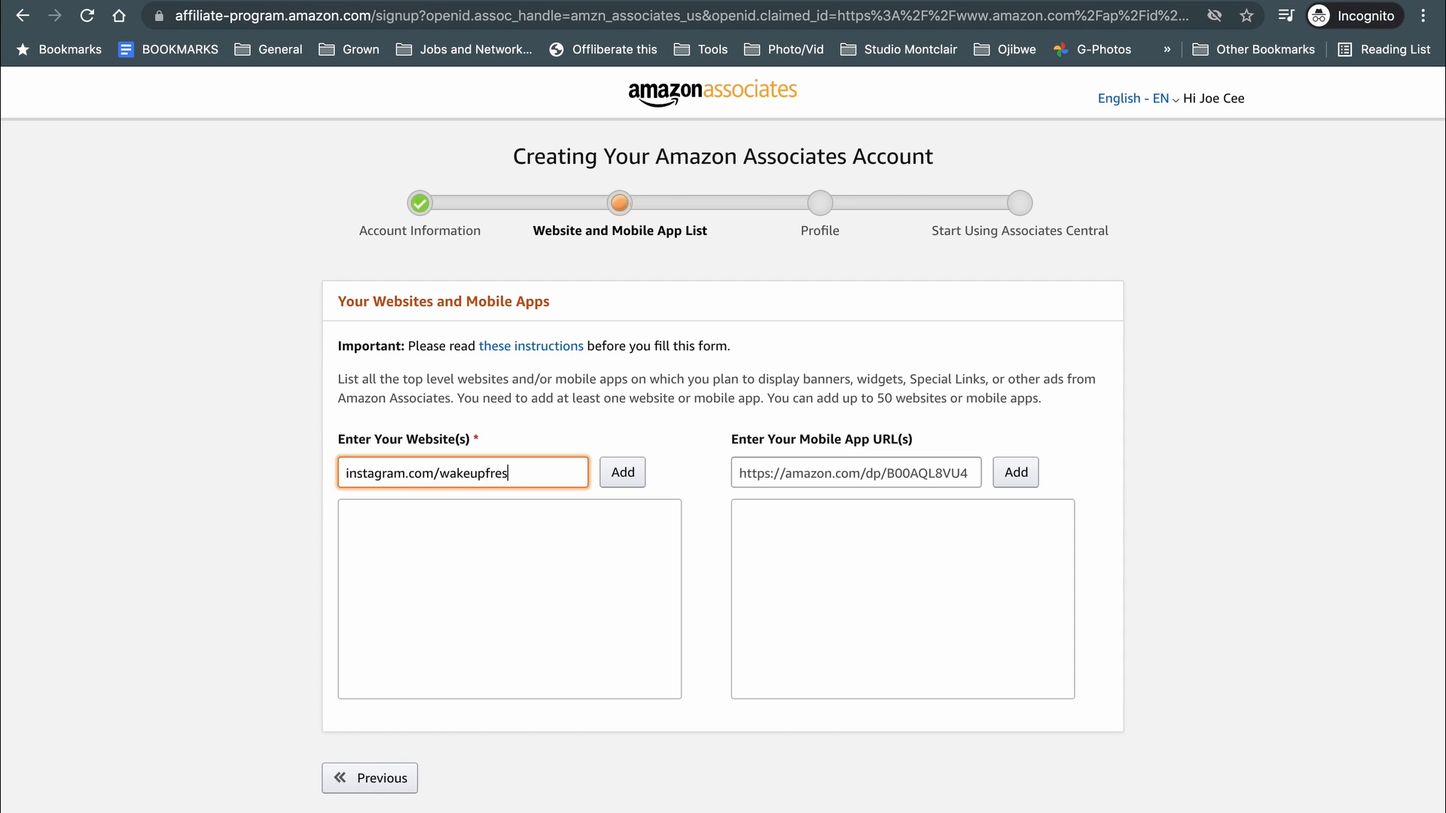
text(co)
click(630, 474)
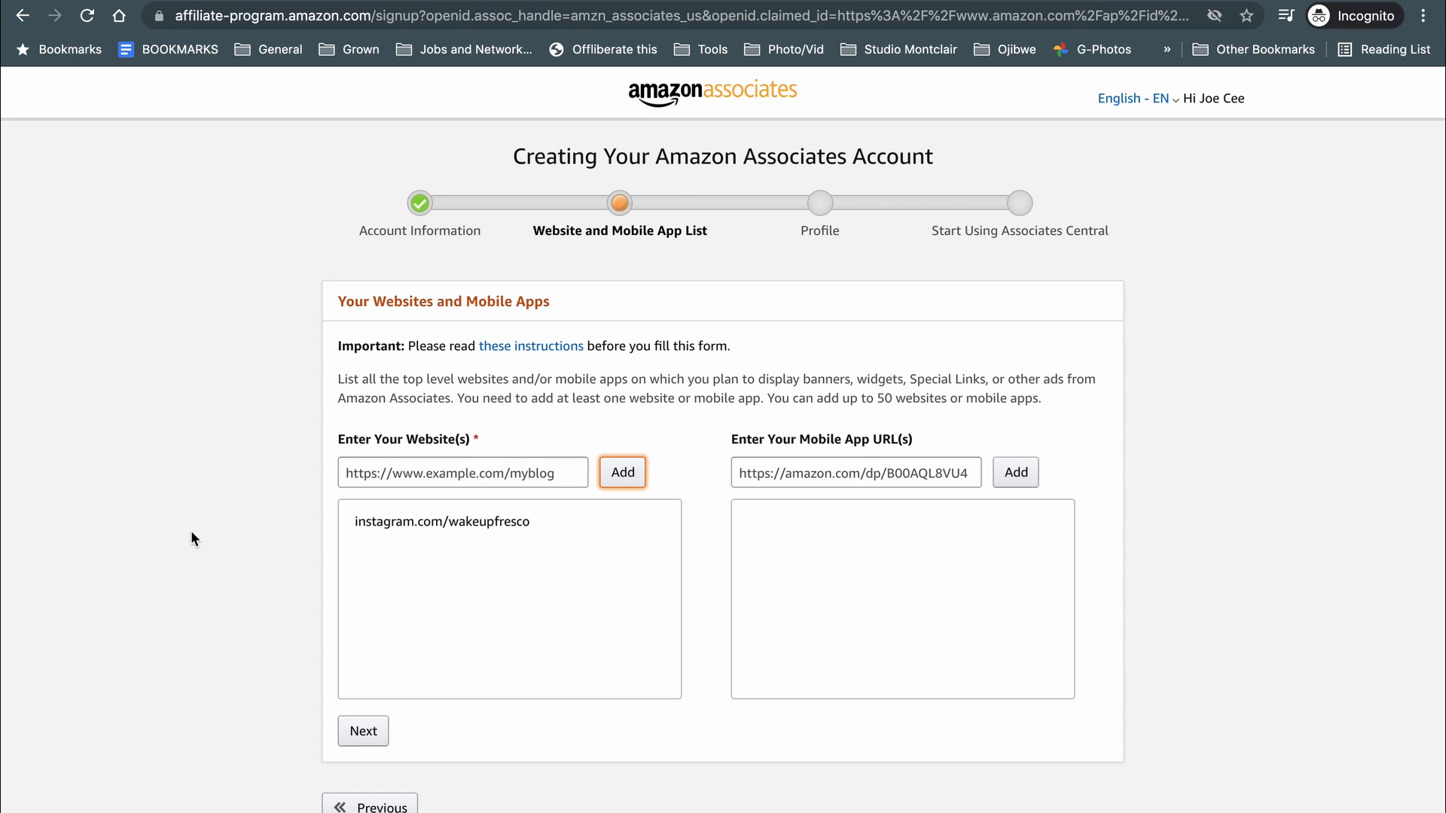
Load the Instagram profile URL in a new Chrome tab to confirm it works.
key(super+t)
text(i)
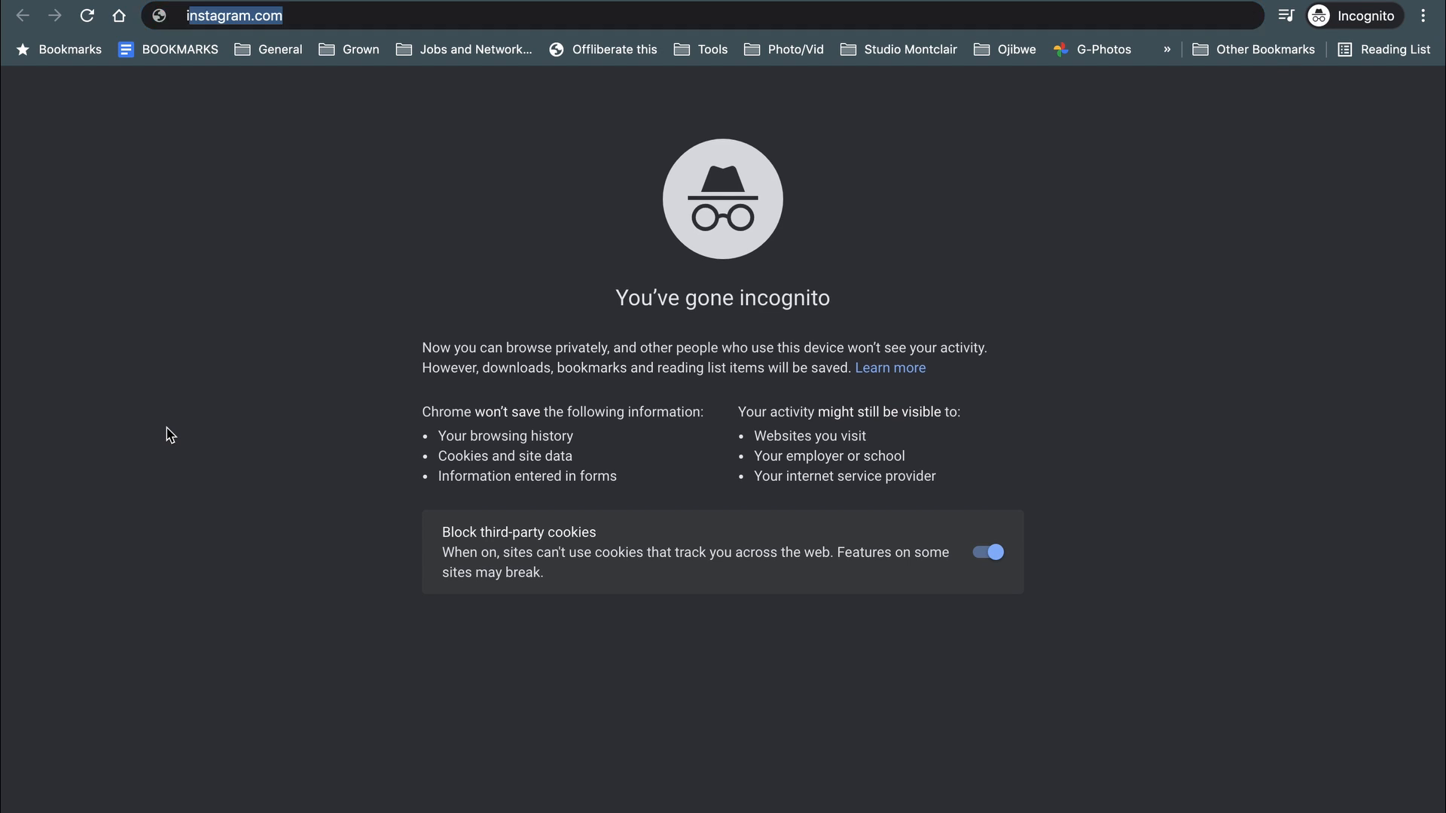
text(nstagram.)
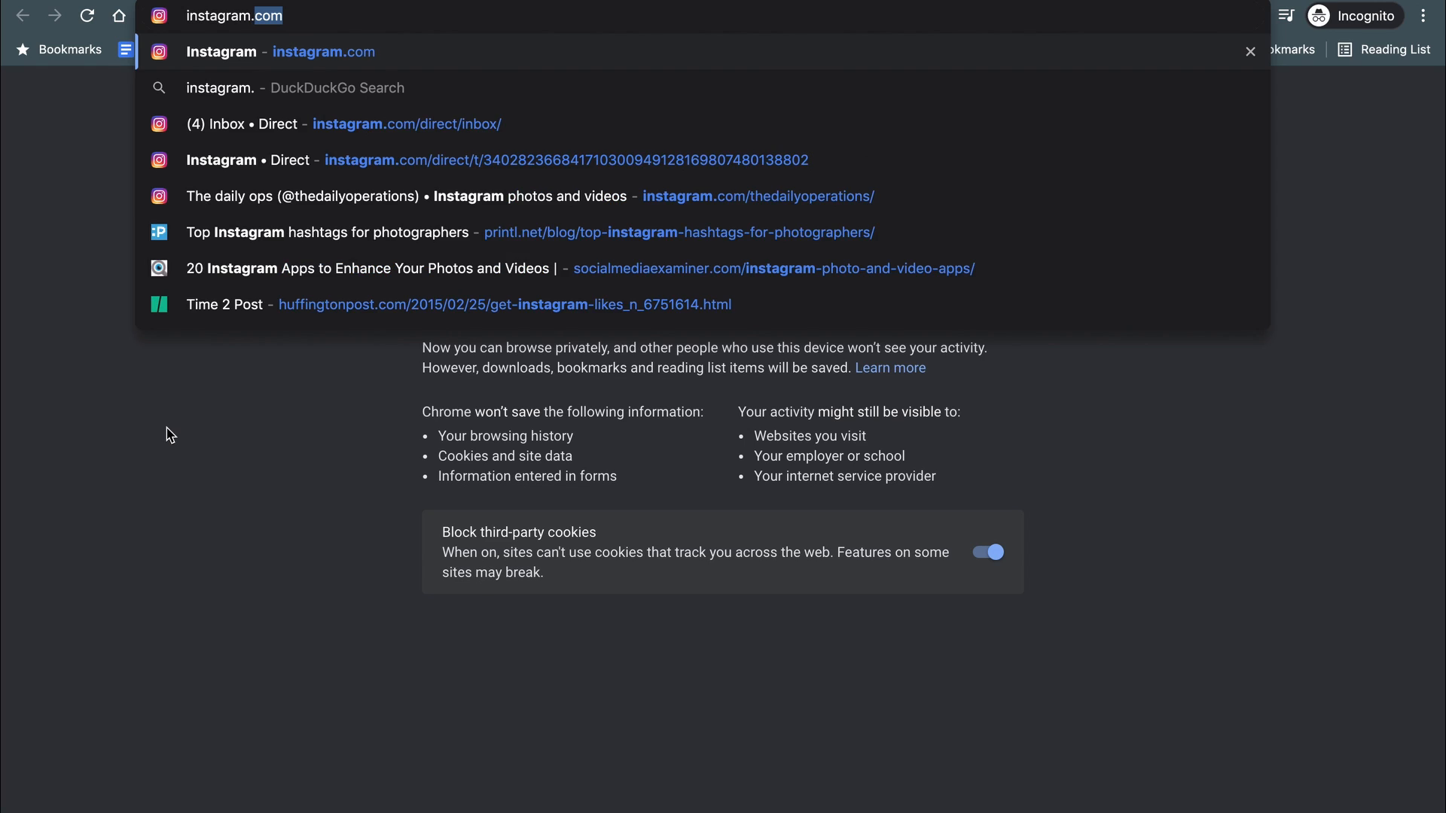
text(com)
key(BackSpace)
text(om/)
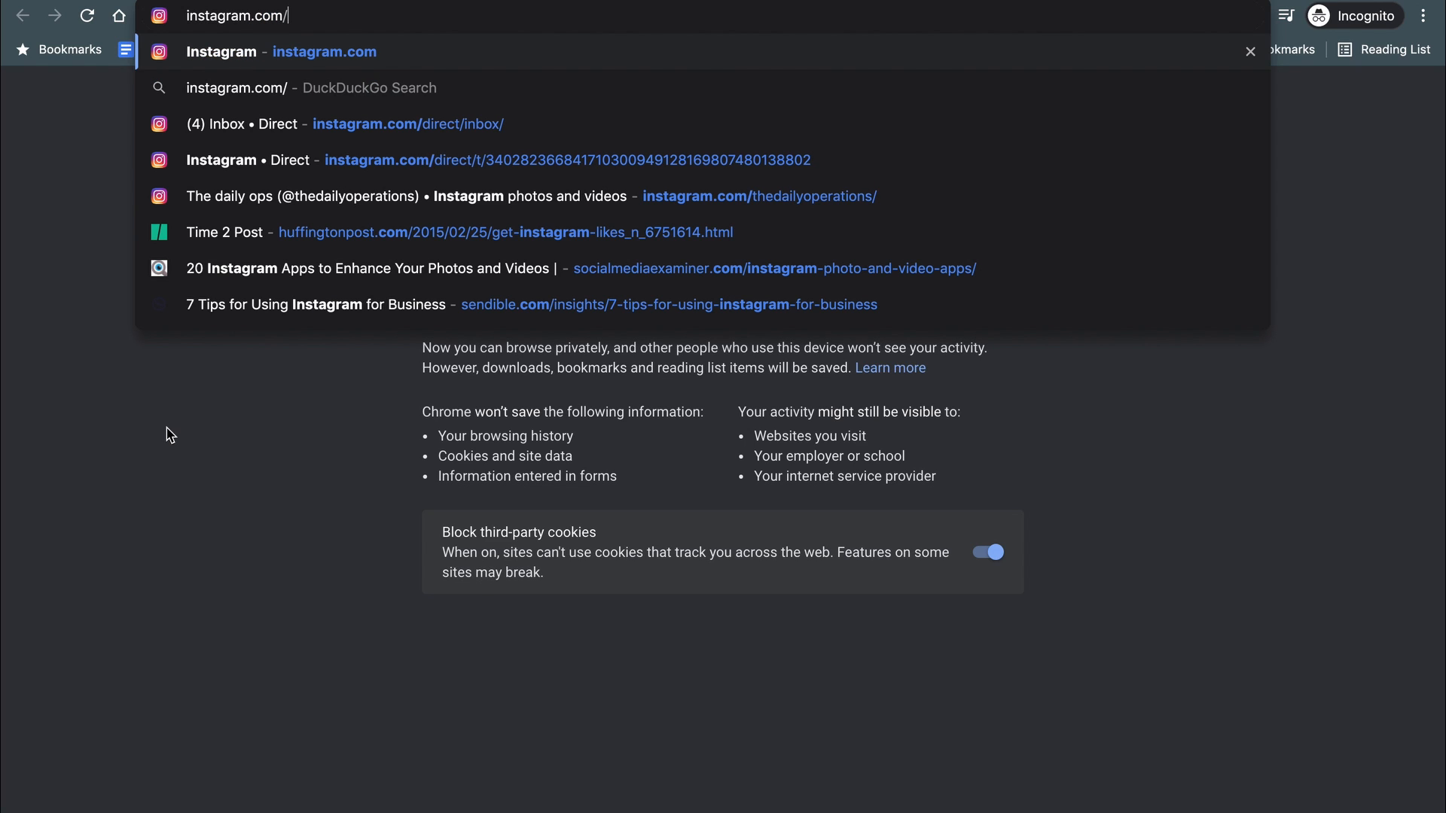
text(wakeupfresco)
key(Return)
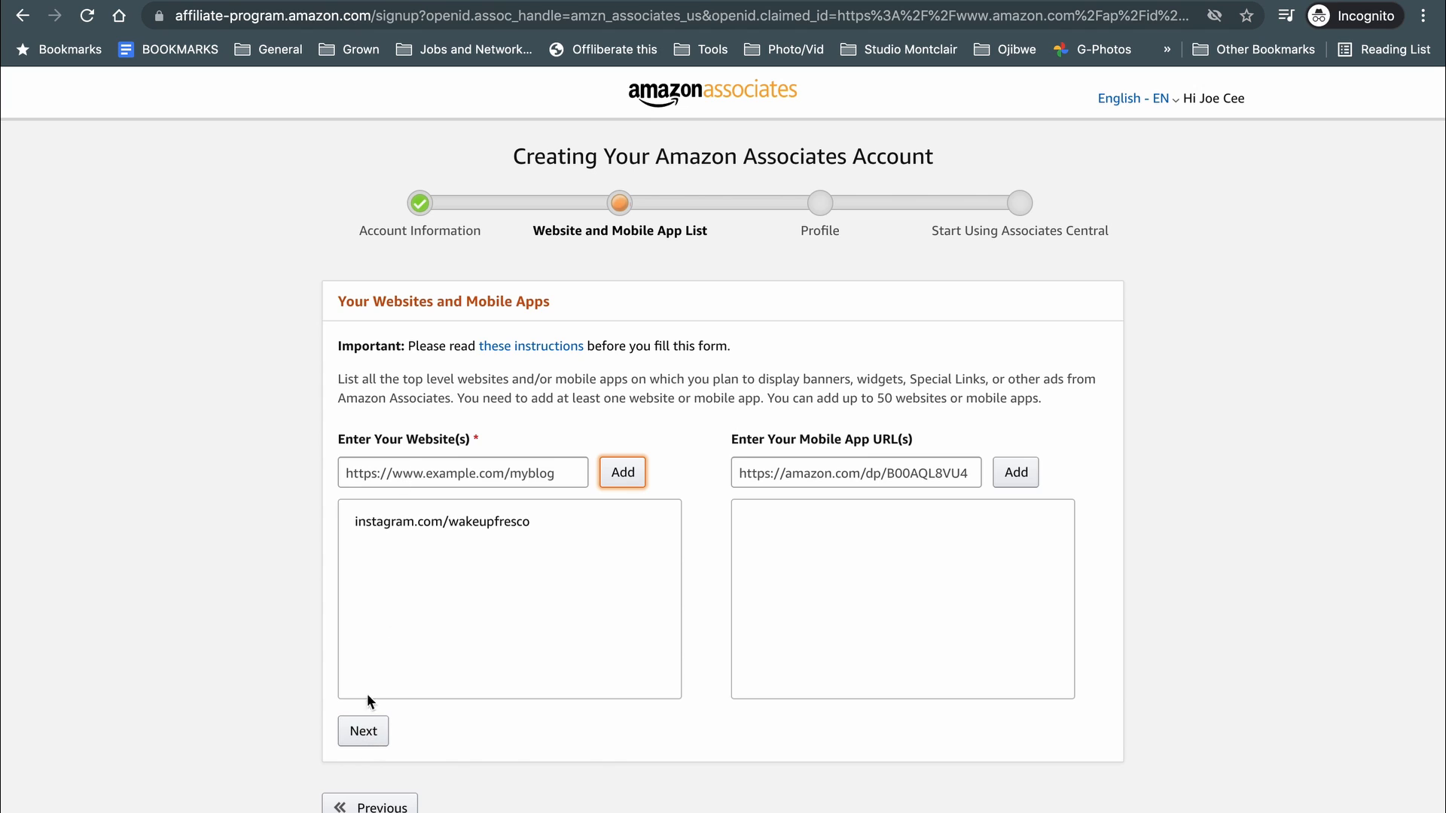
Submit the website list and confirm the sites are not aimed at children under 13.
click(364, 733)
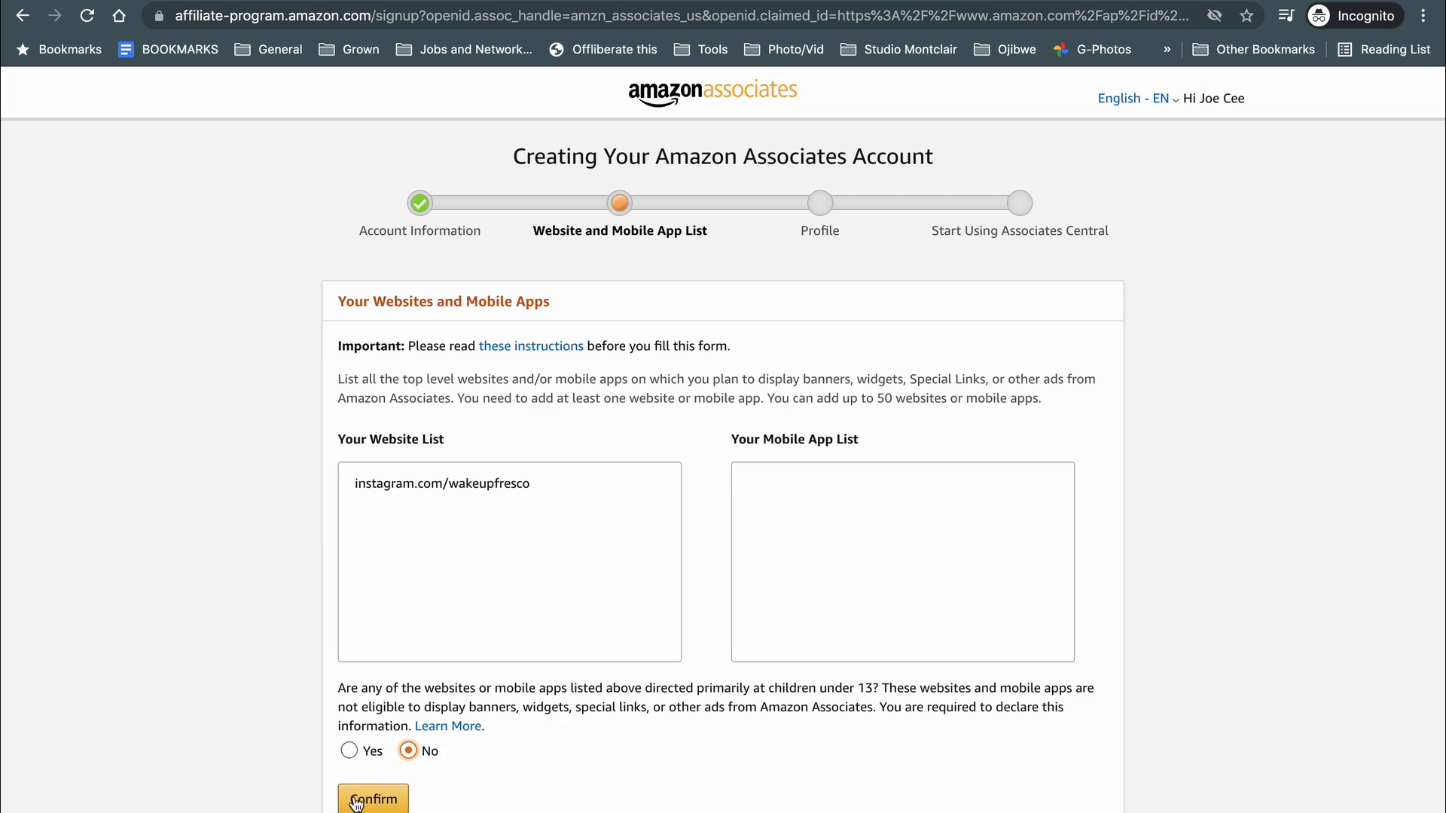
click(357, 796)
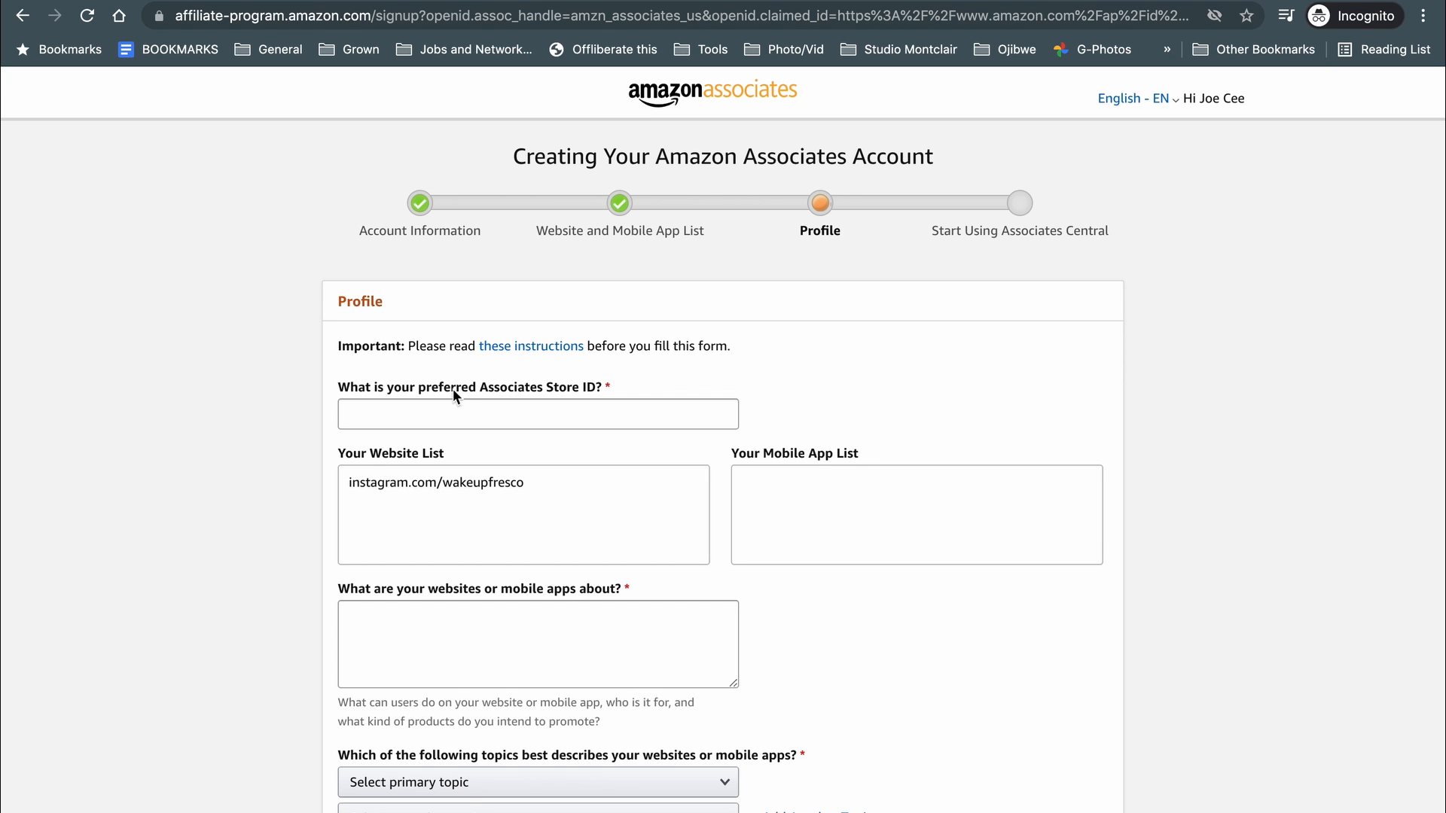
Enter a preferred Store ID, then remove its hyphen so it contains only letters.
click(455, 414)
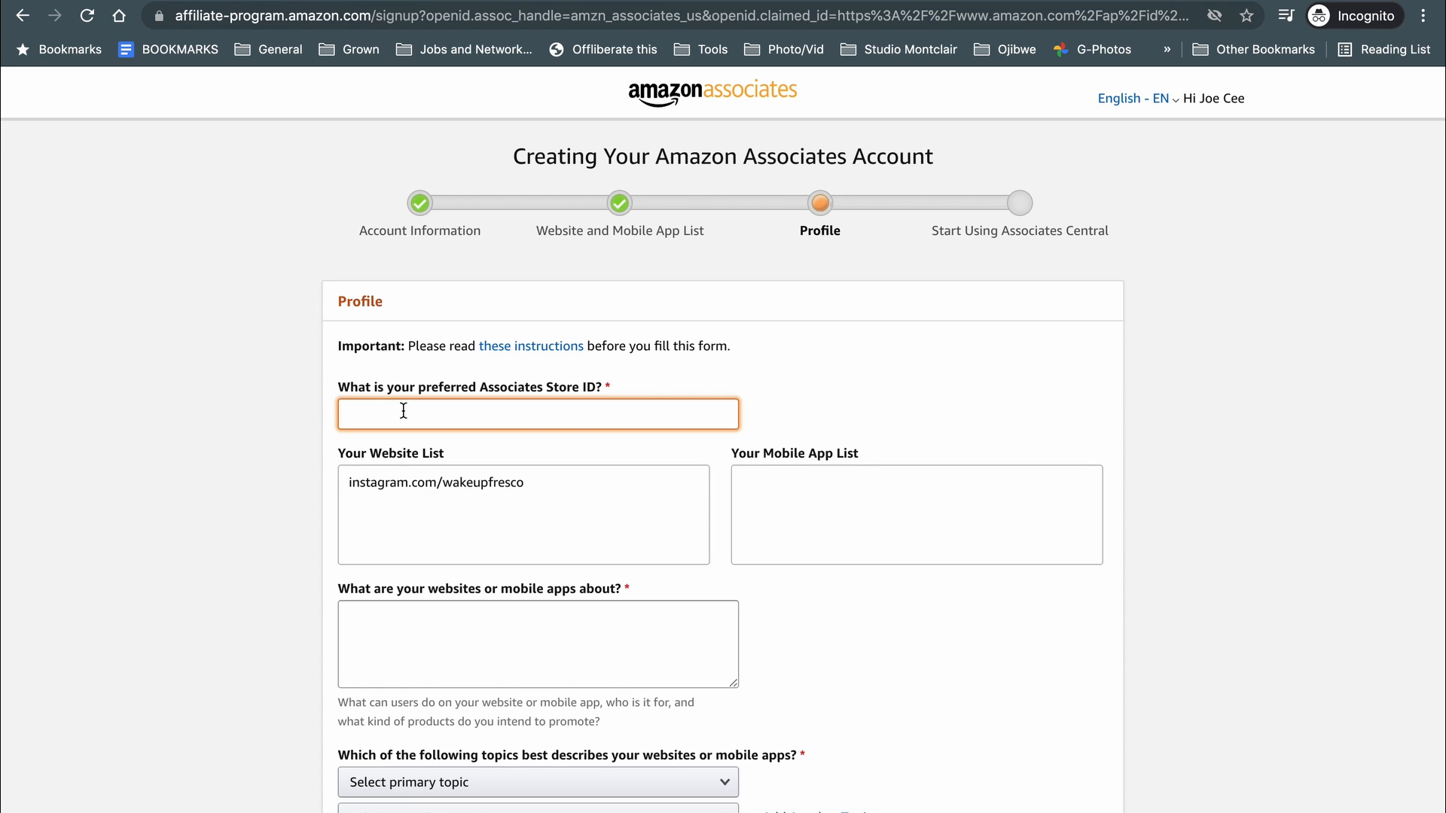
text(fresco-store)
click(443, 502)
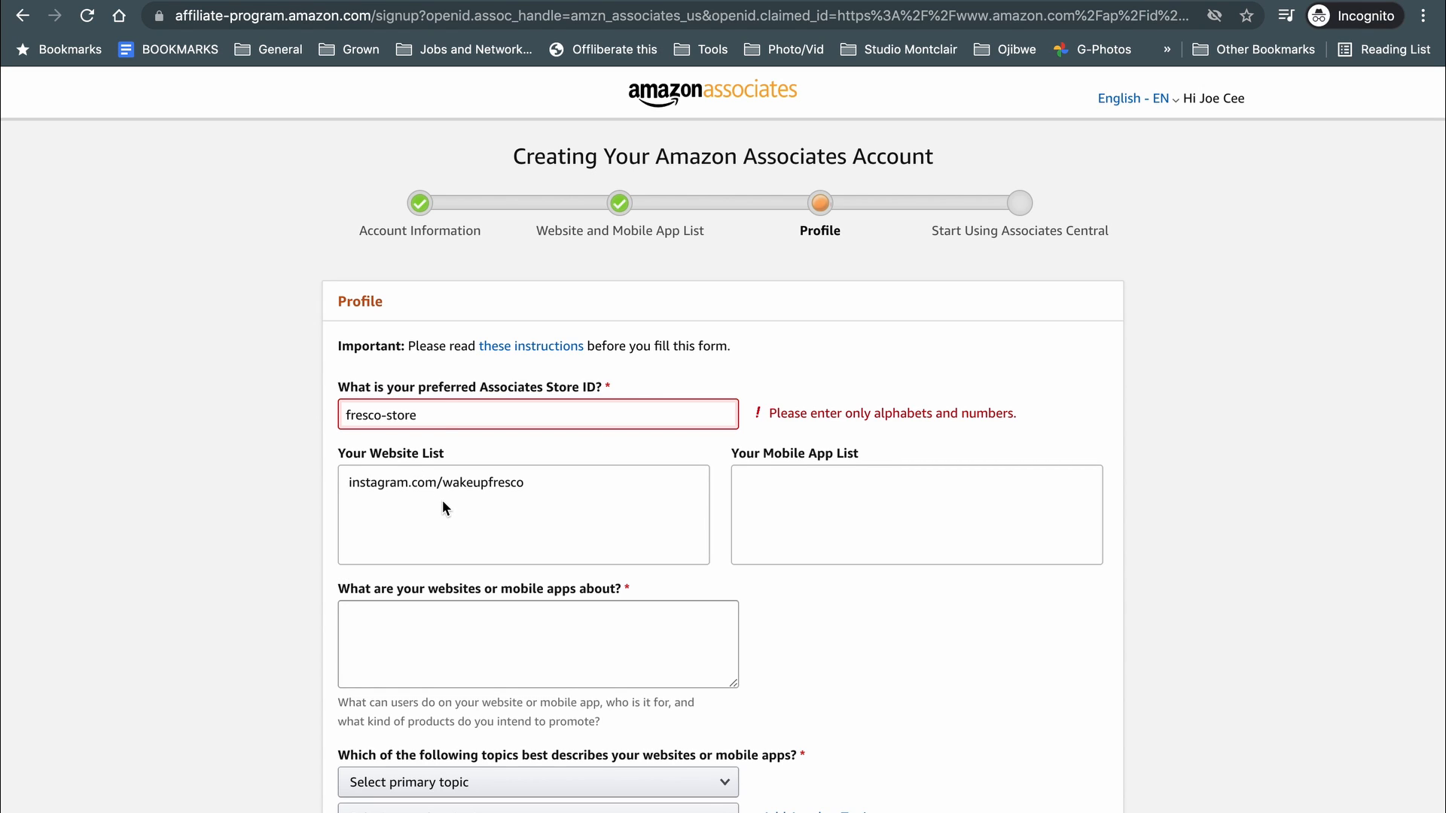
click(386, 415)
key(BackSpace)
key(BackSpace)
click(442, 505)
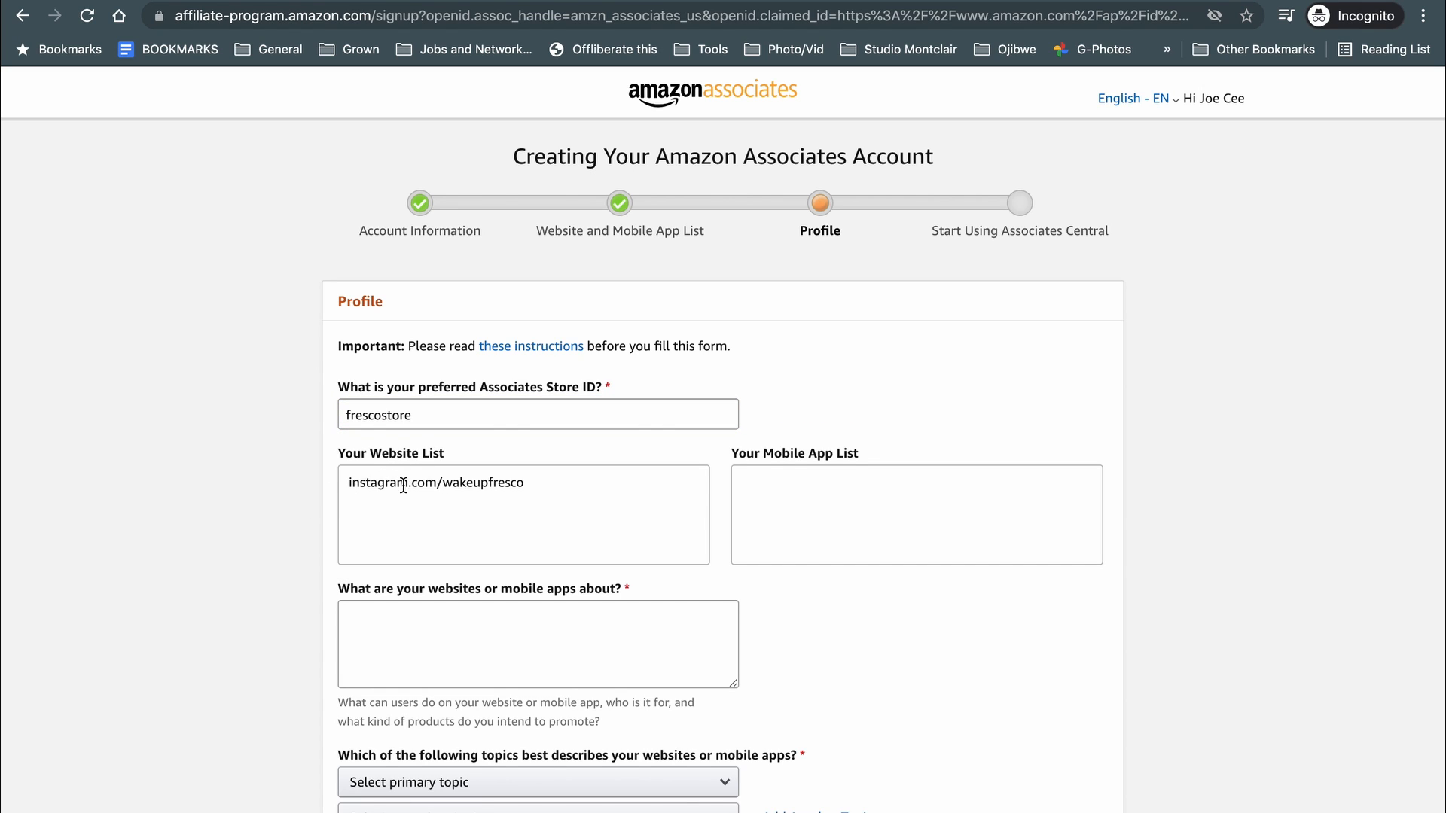
scroll(226, 493, down, 2)
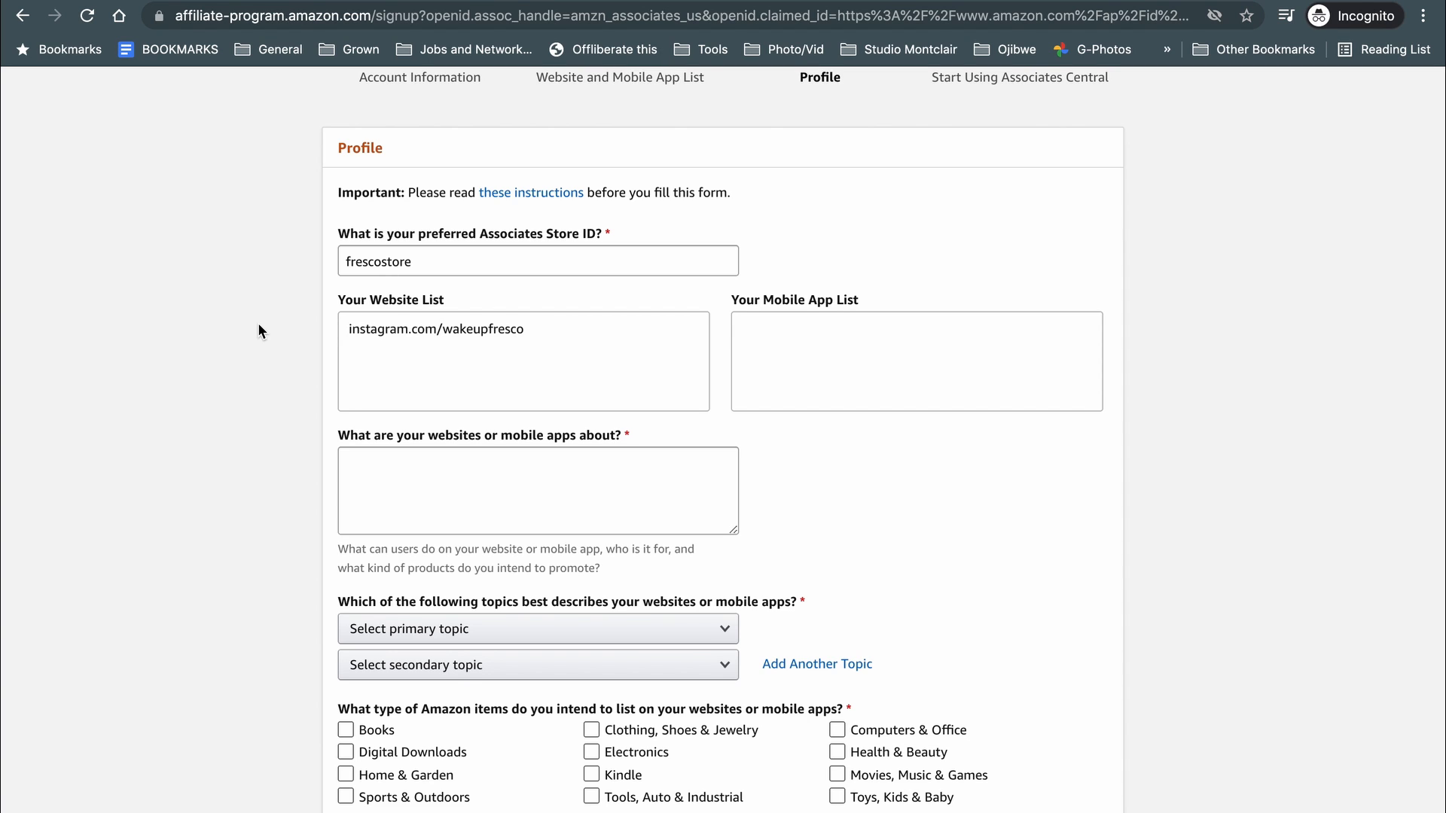
Describe the website as 'Photography and Creative Content'.
click(409, 472)
scroll(220, 458, down, 1)
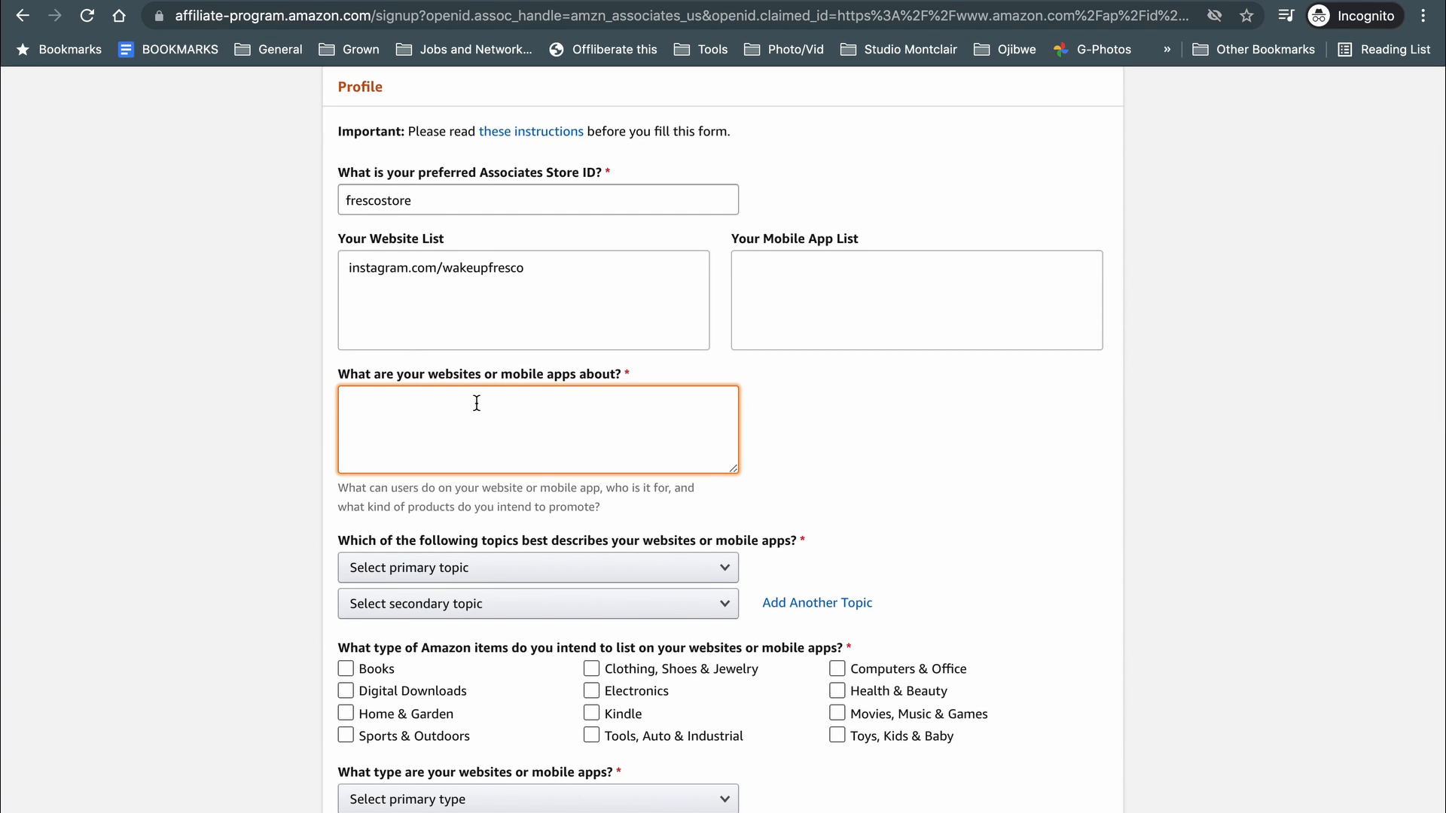
text(Photography and Creative Content)
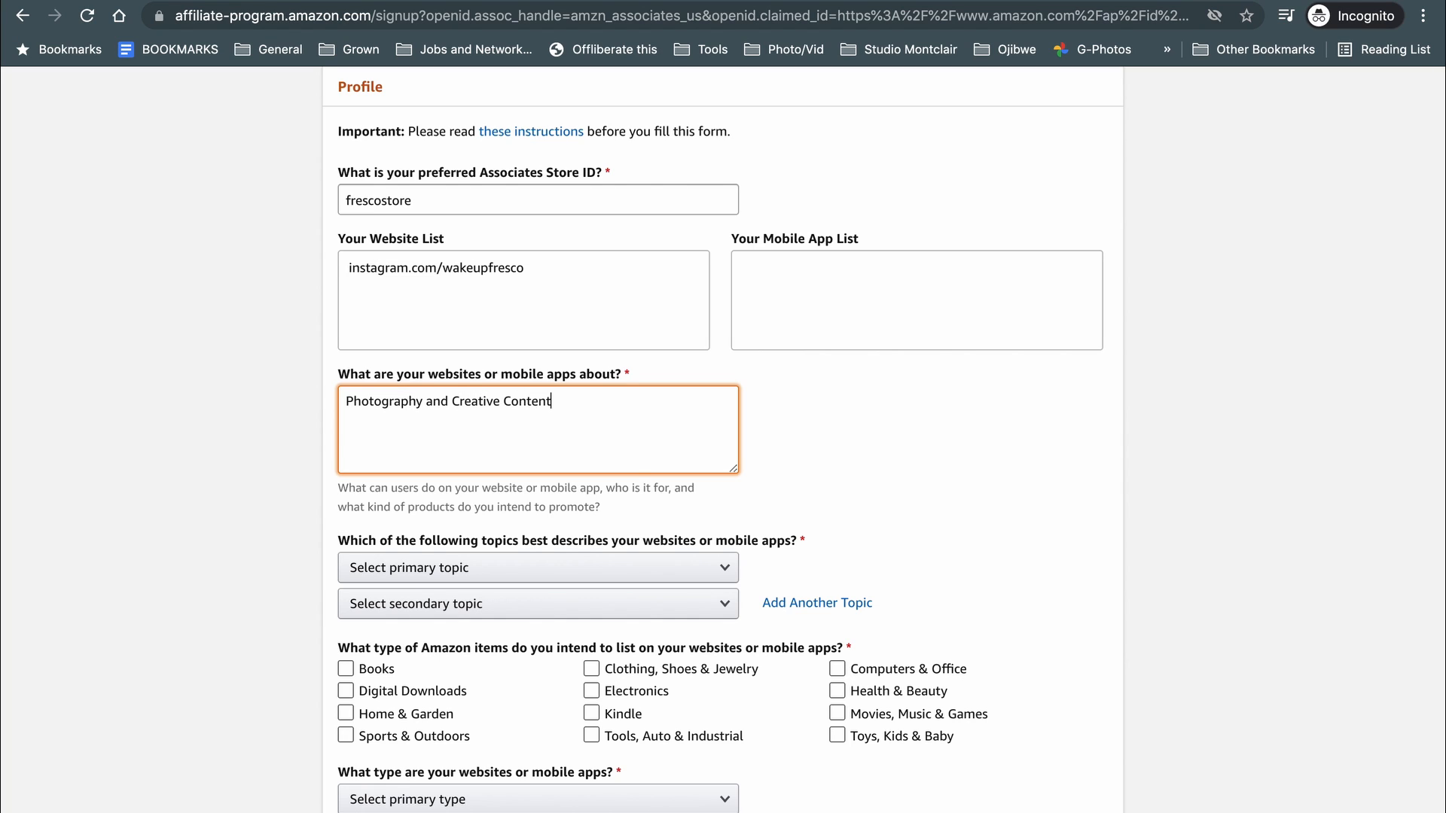
click(219, 540)
scroll(218, 540, down, 3)
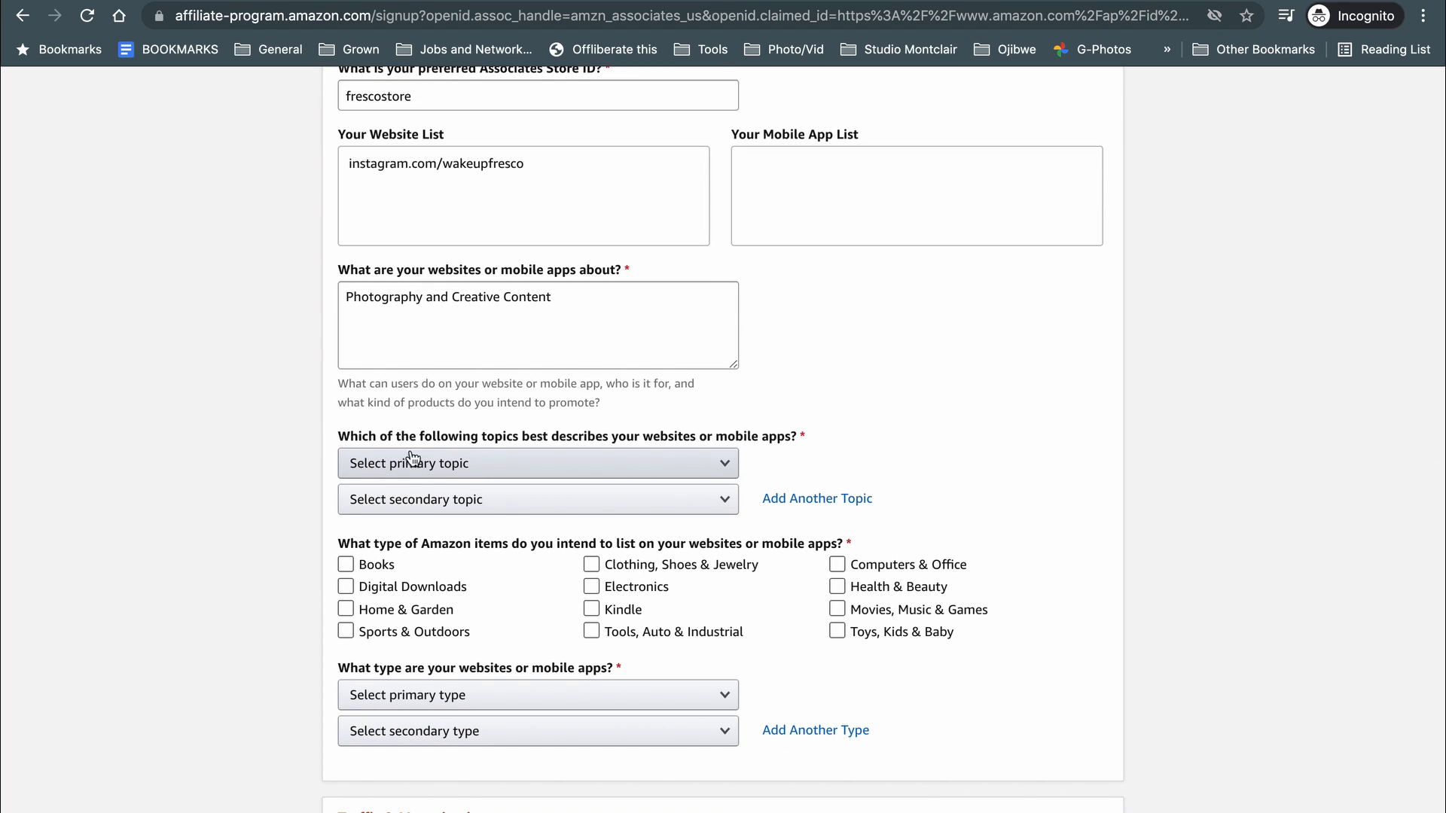
Set the primary site topic to Photography.
click(527, 463)
scroll(410, 339, down, 4)
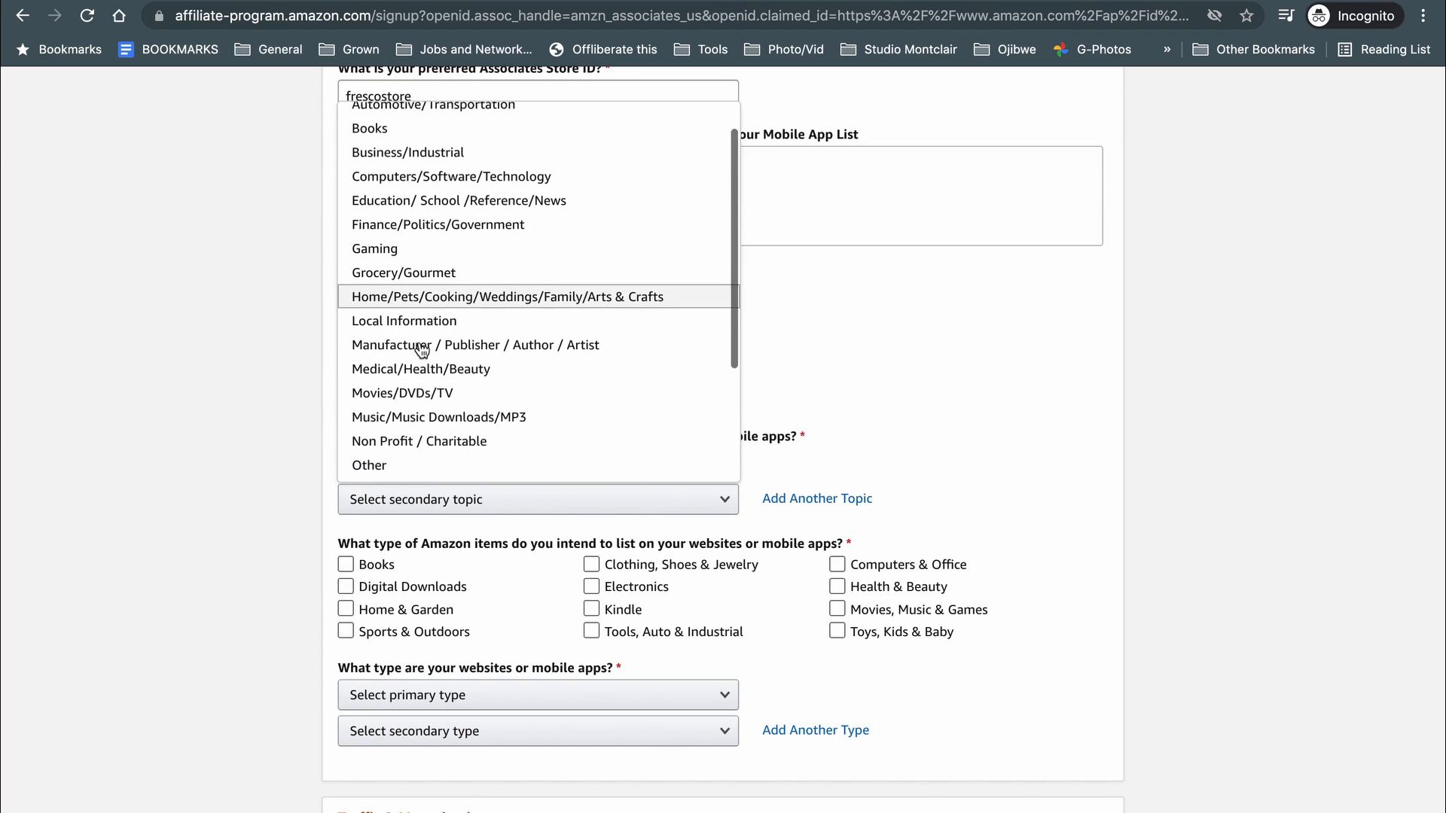
click(406, 362)
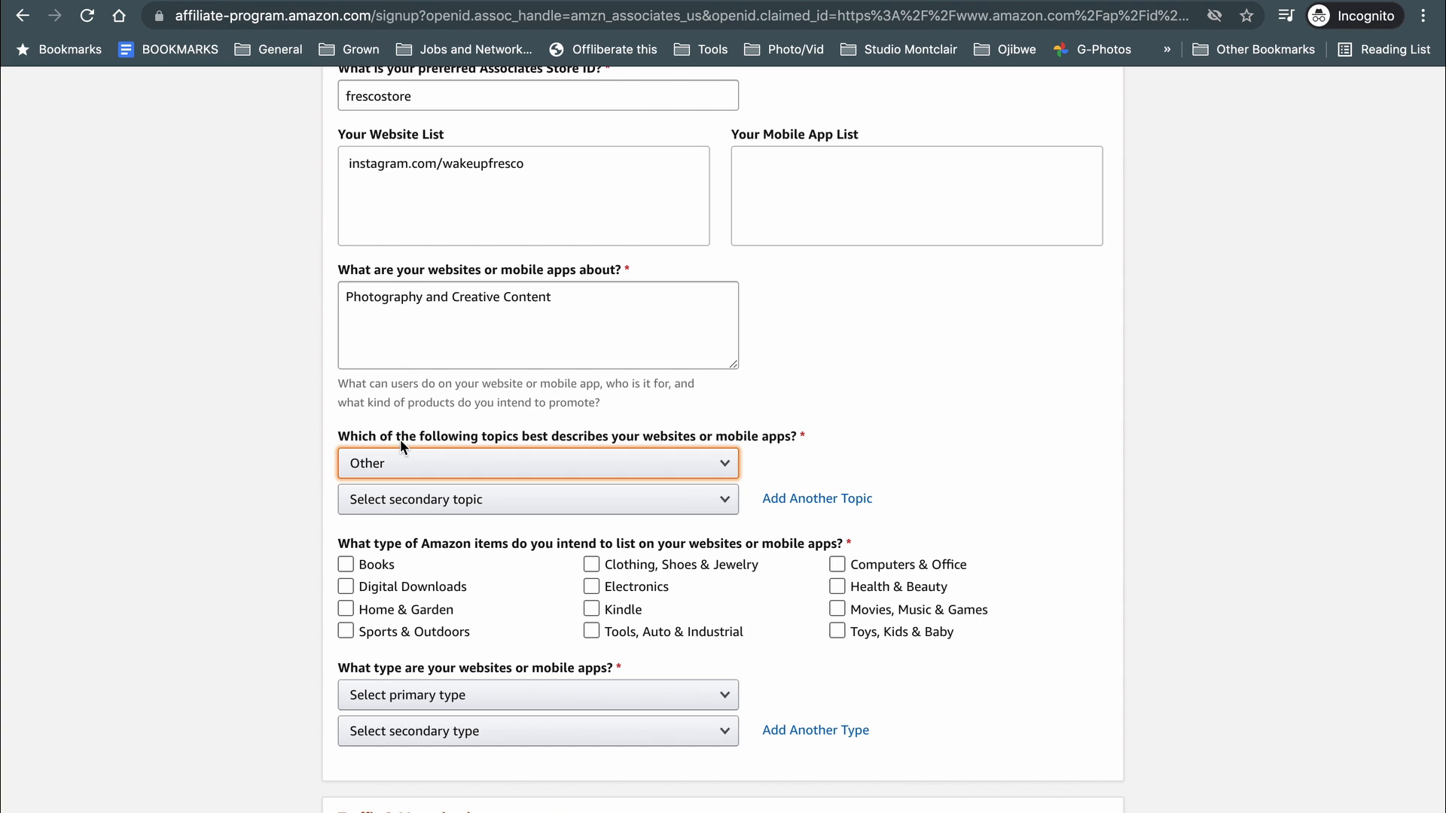
click(403, 463)
click(382, 332)
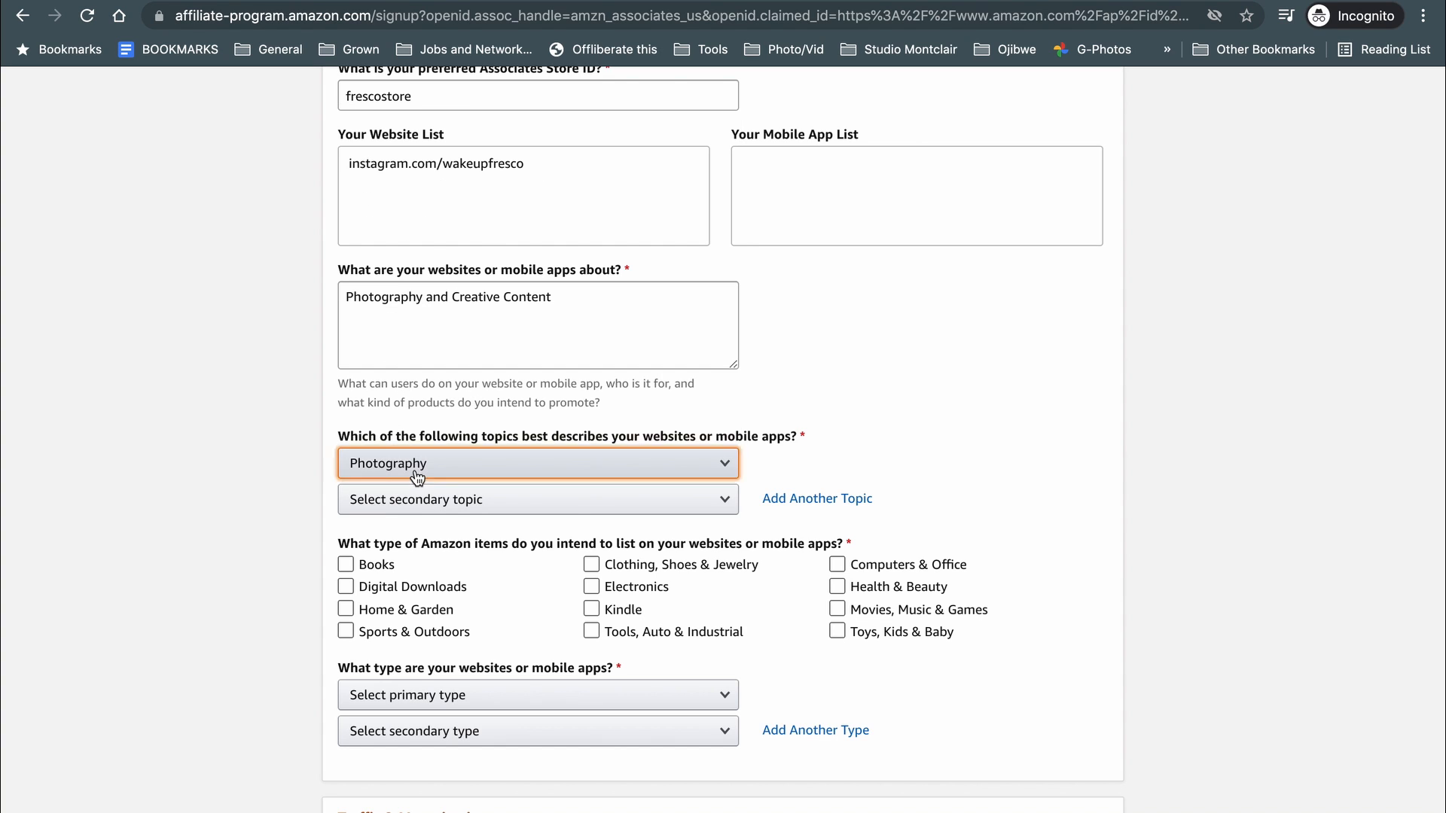
click(381, 463)
scroll(374, 347, up, 2)
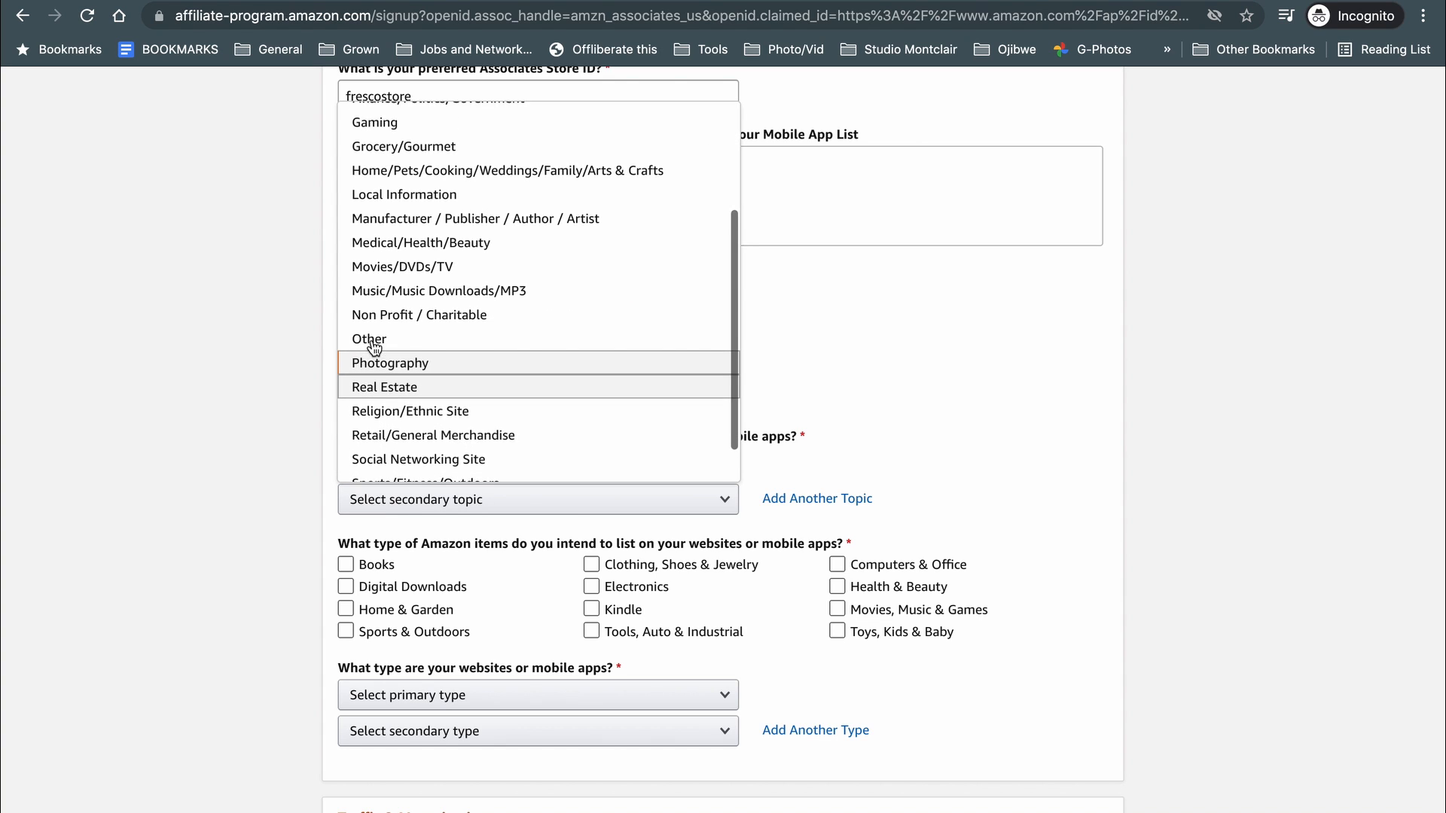
scroll(393, 331, up, 4)
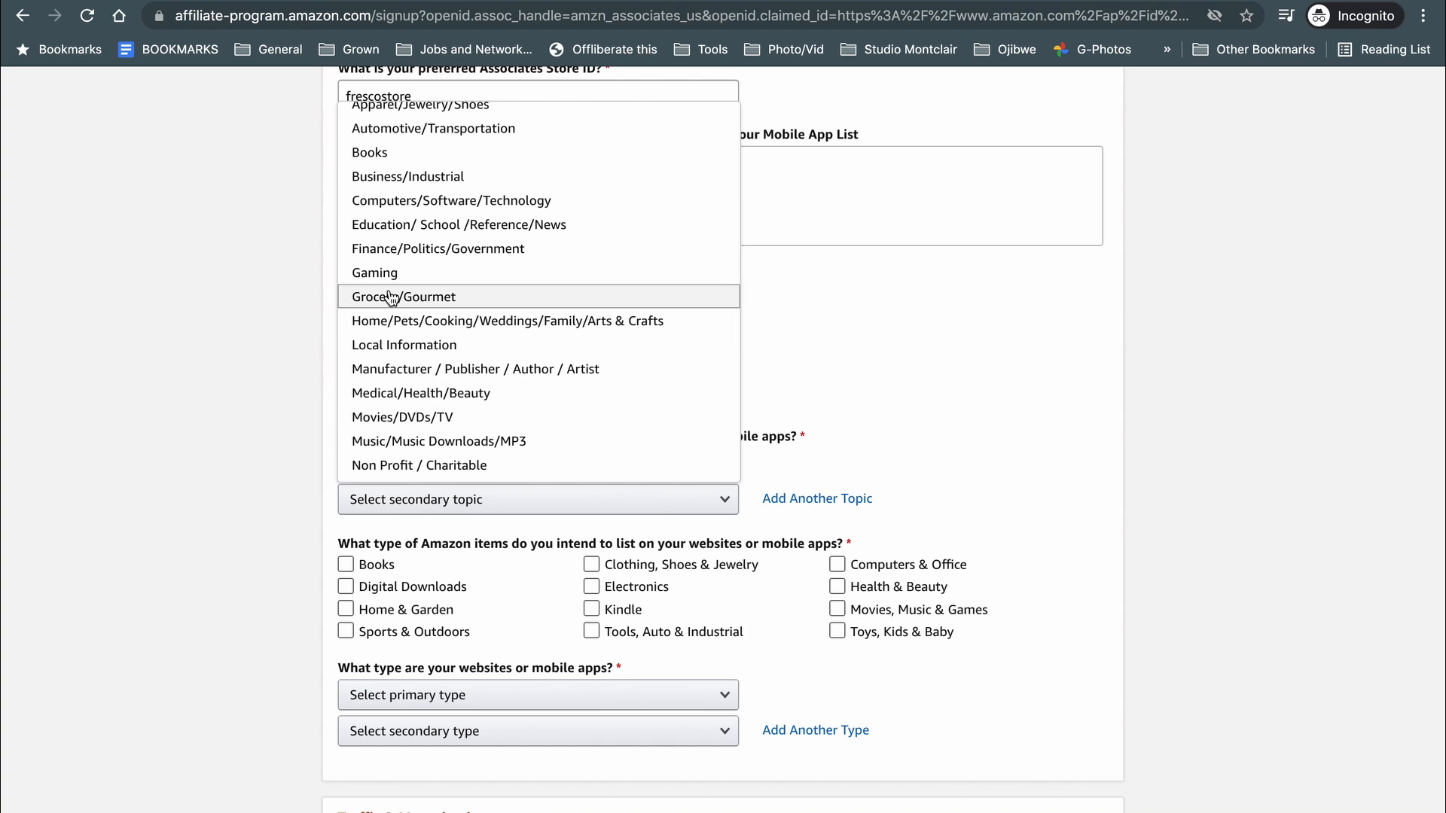
scroll(390, 296, up, 4)
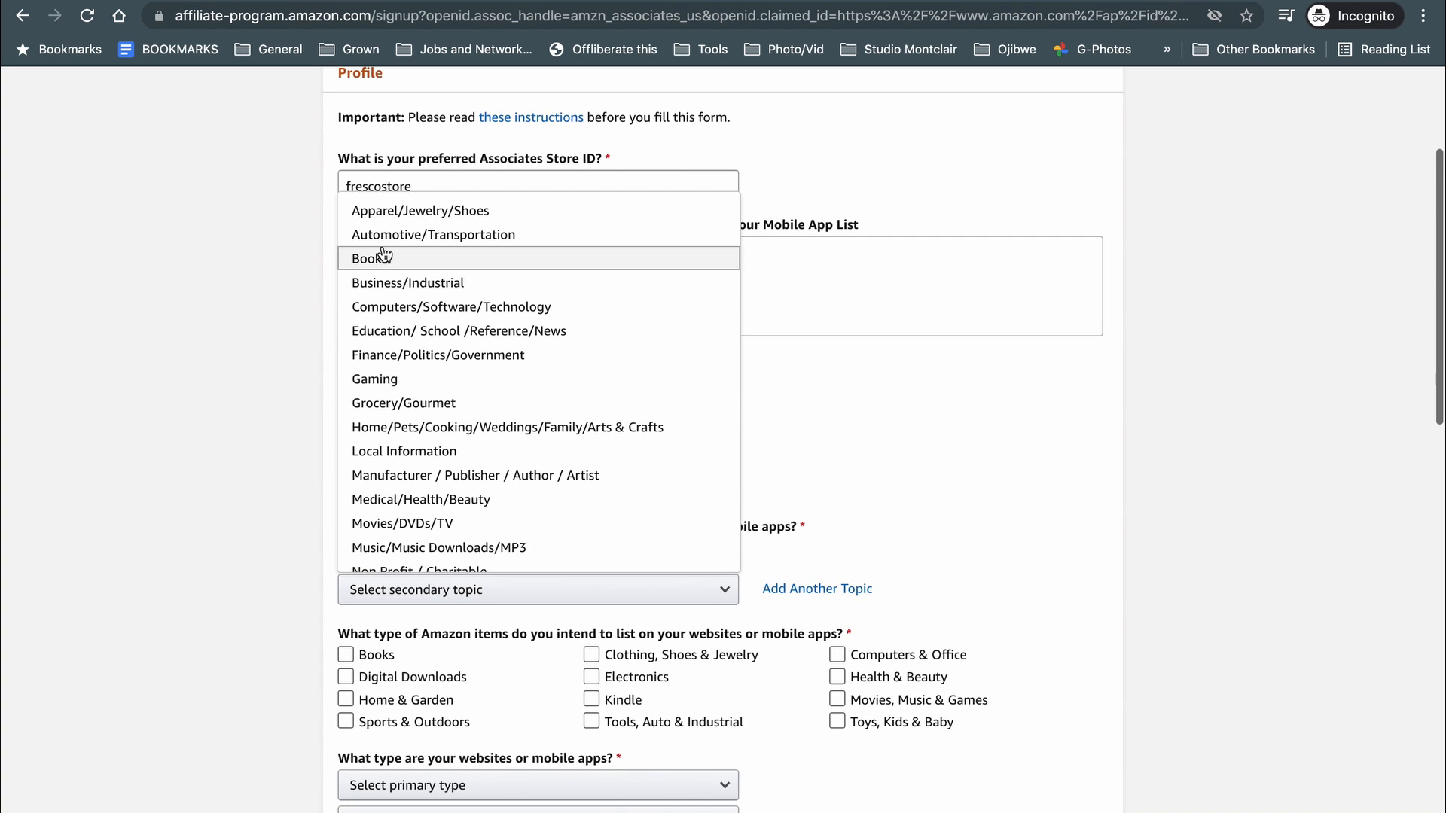
scroll(393, 323, down, 3)
scroll(400, 326, down, 2)
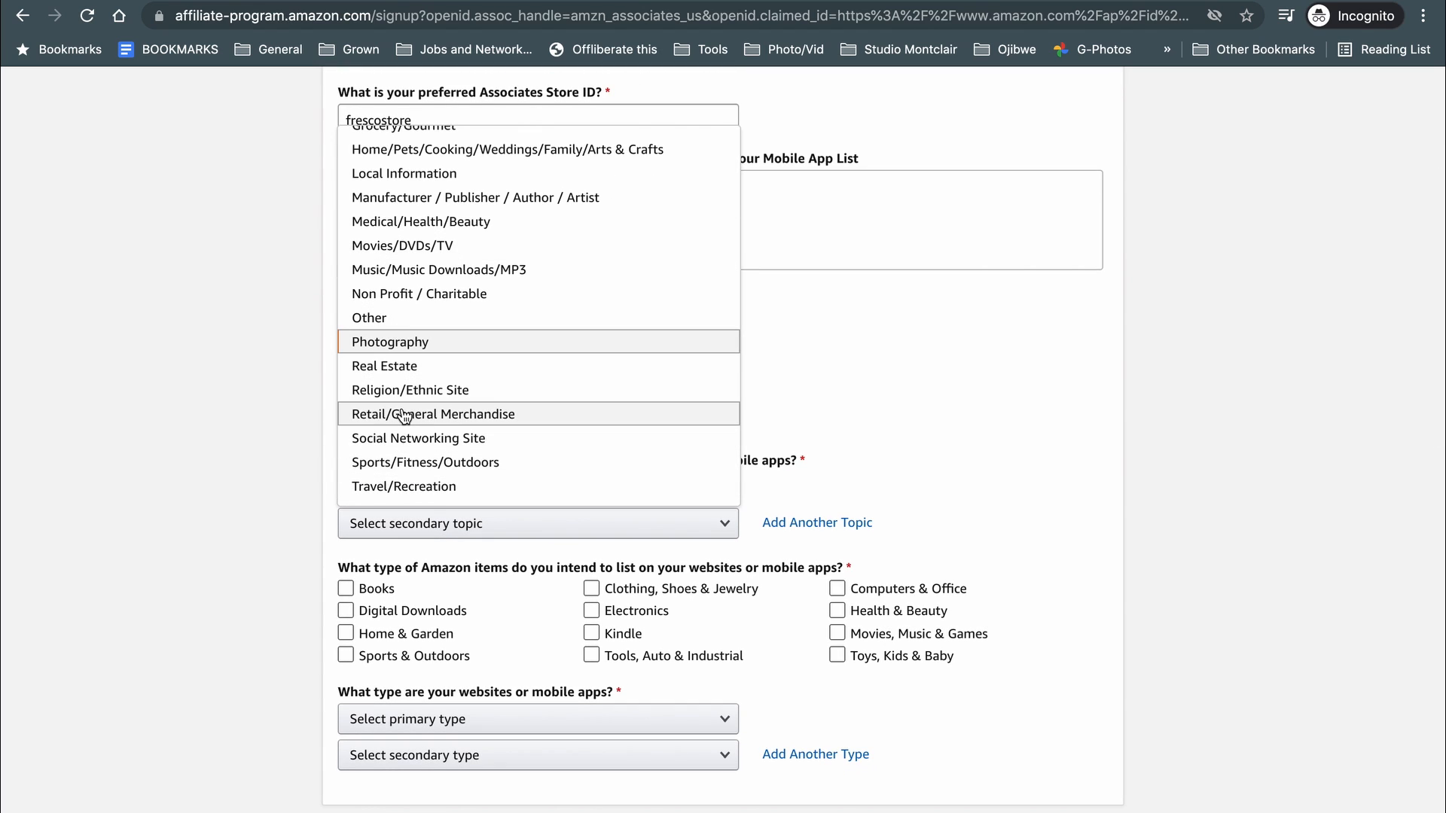
click(218, 430)
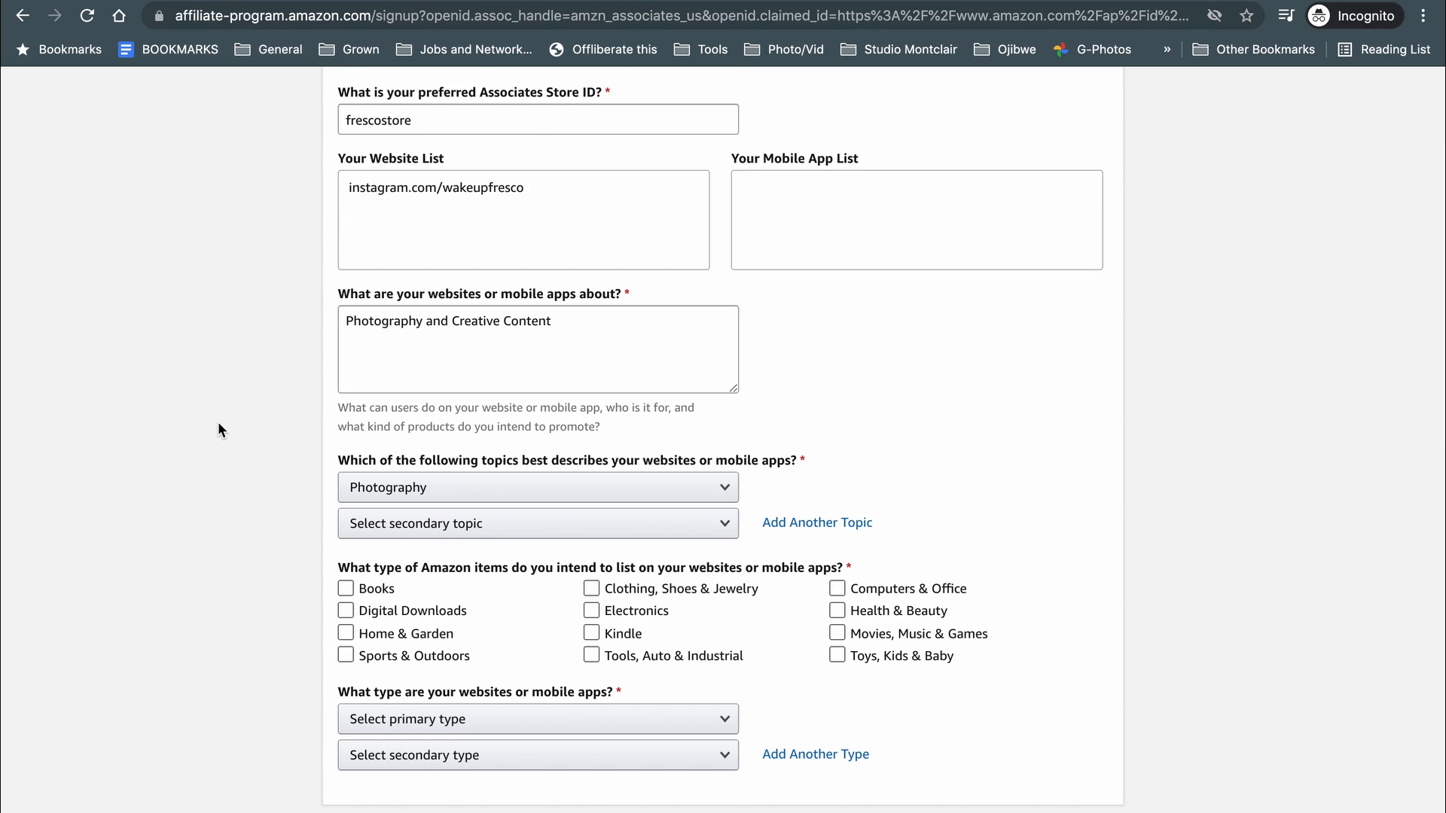
Choose Travel/Recreation as the second topic and tick Books as an item type.
click(452, 524)
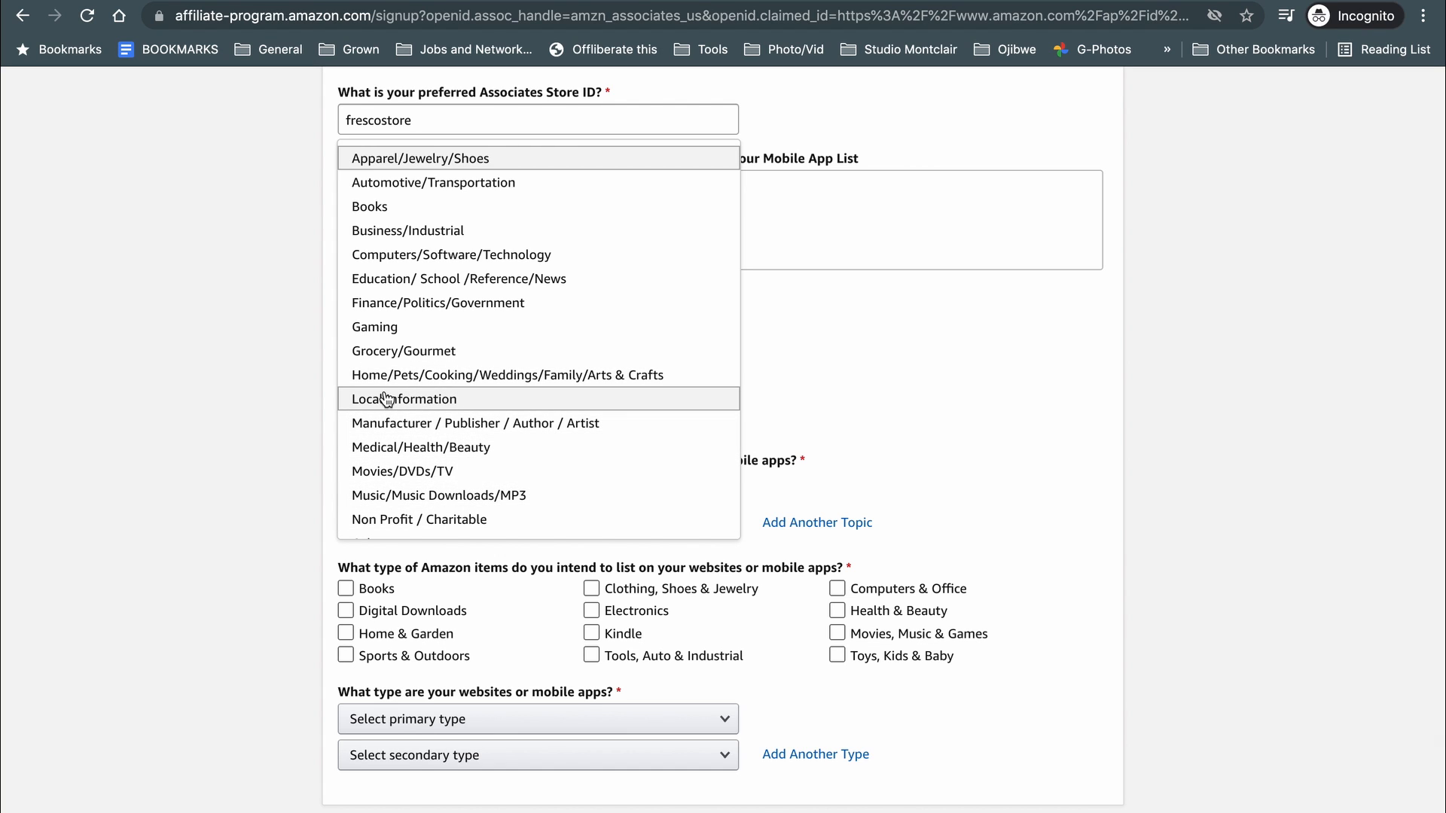
scroll(386, 399, down, 3)
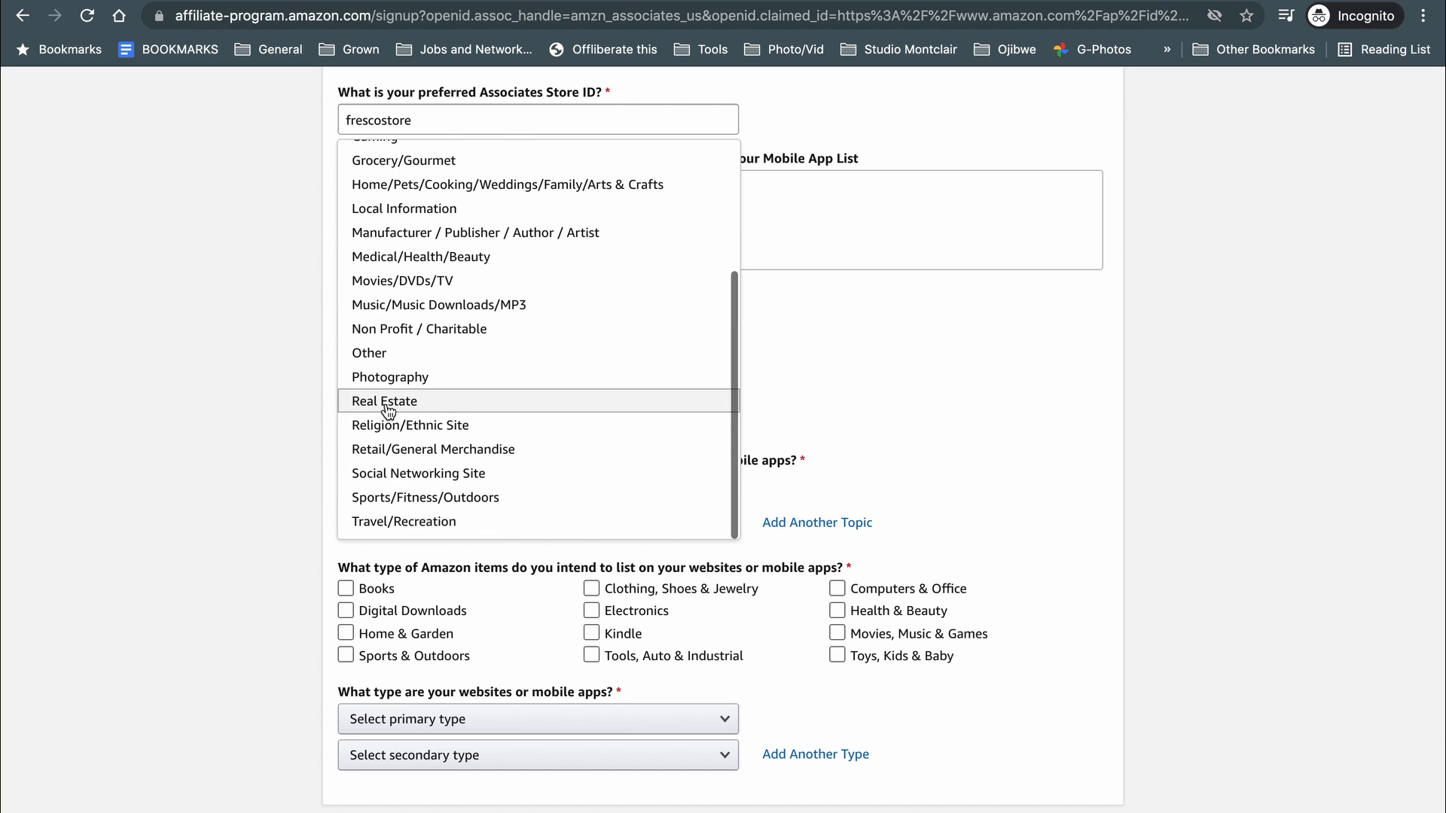
click(390, 522)
scroll(199, 470, down, 1)
click(346, 473)
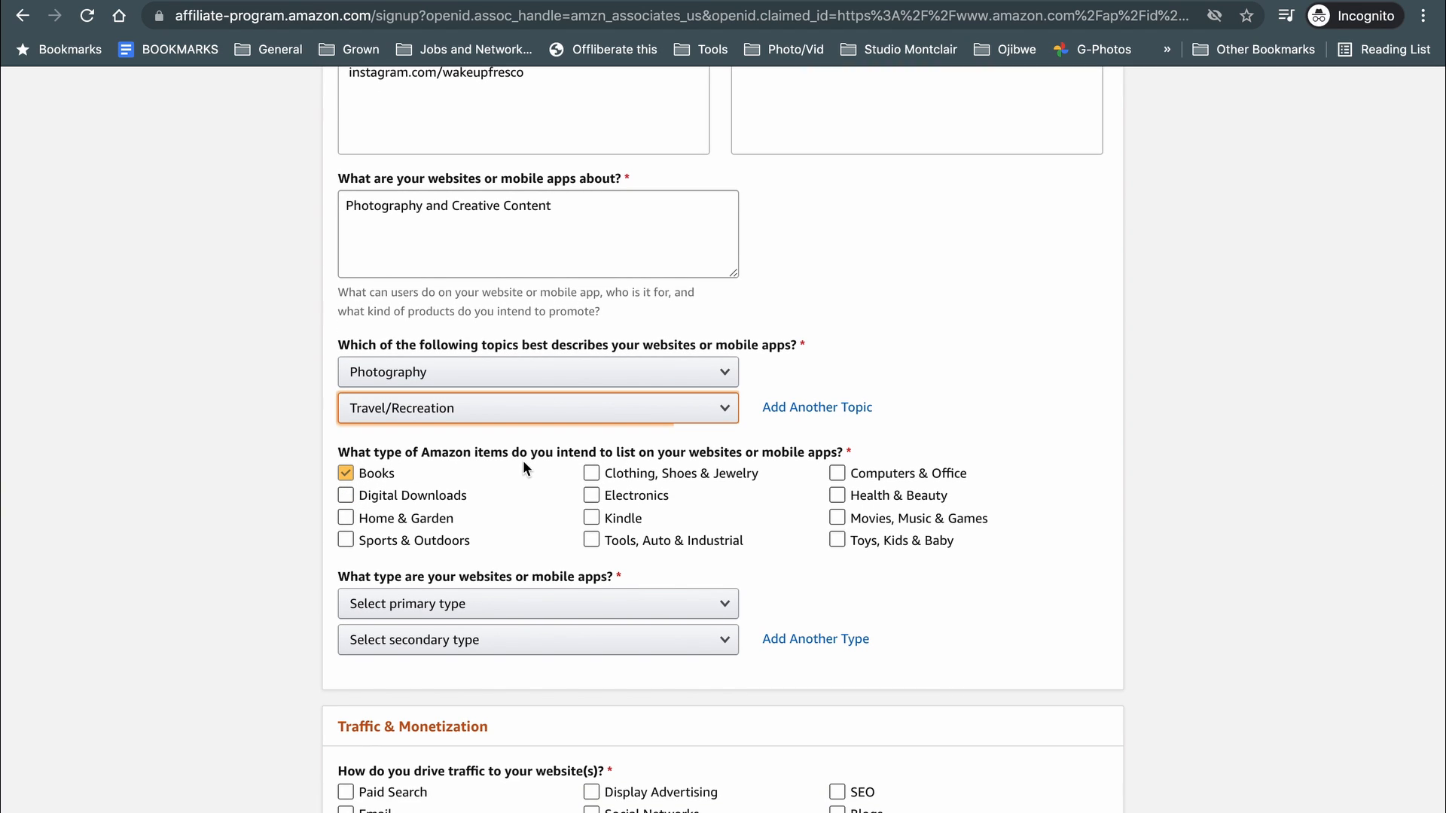
Tick item types Electronics, Computers & Office, Digital Downloads, Home & Garden, Kindle, Movies, Music & Games, and Books.
click(346, 473)
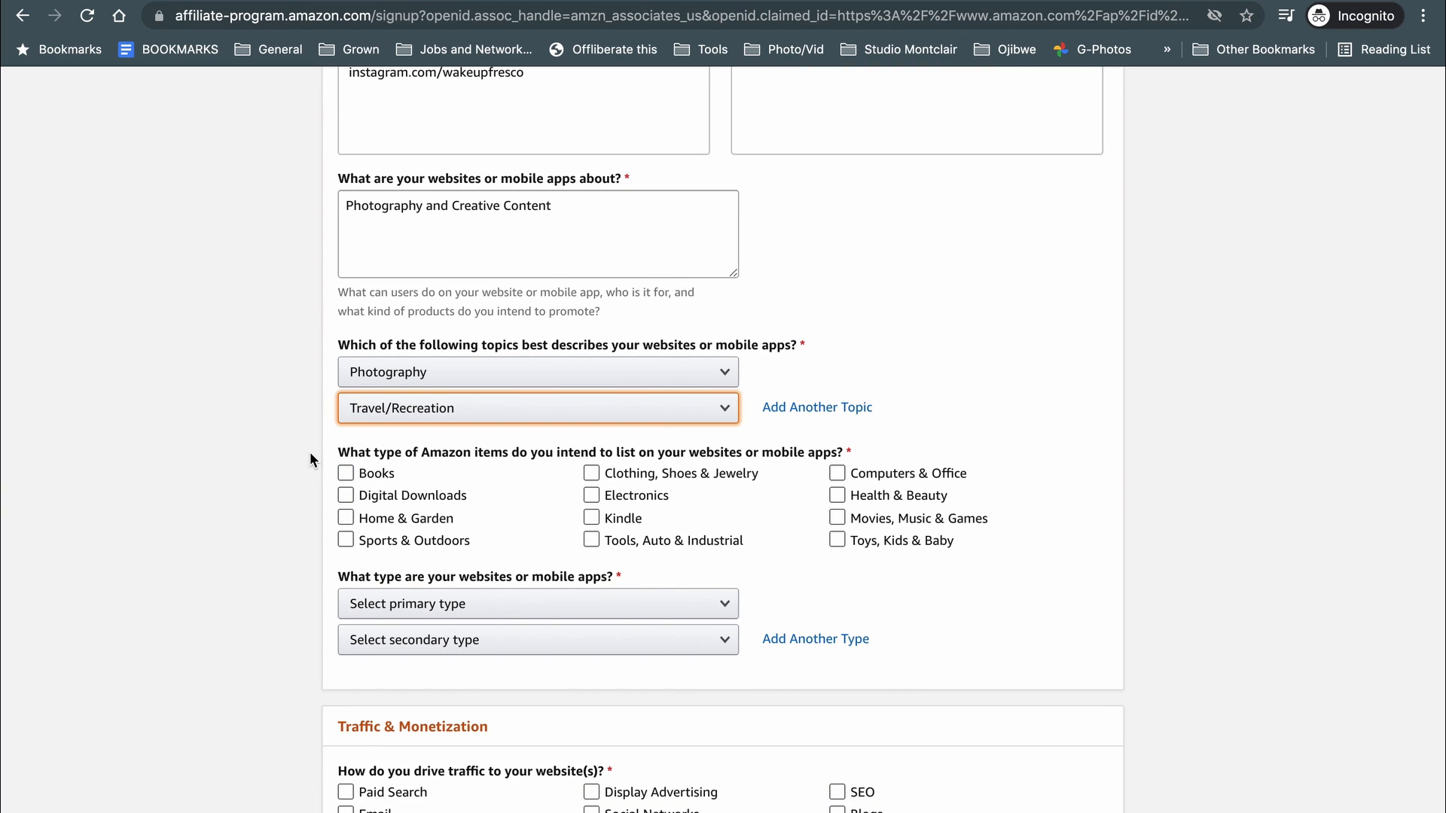
click(592, 495)
click(836, 473)
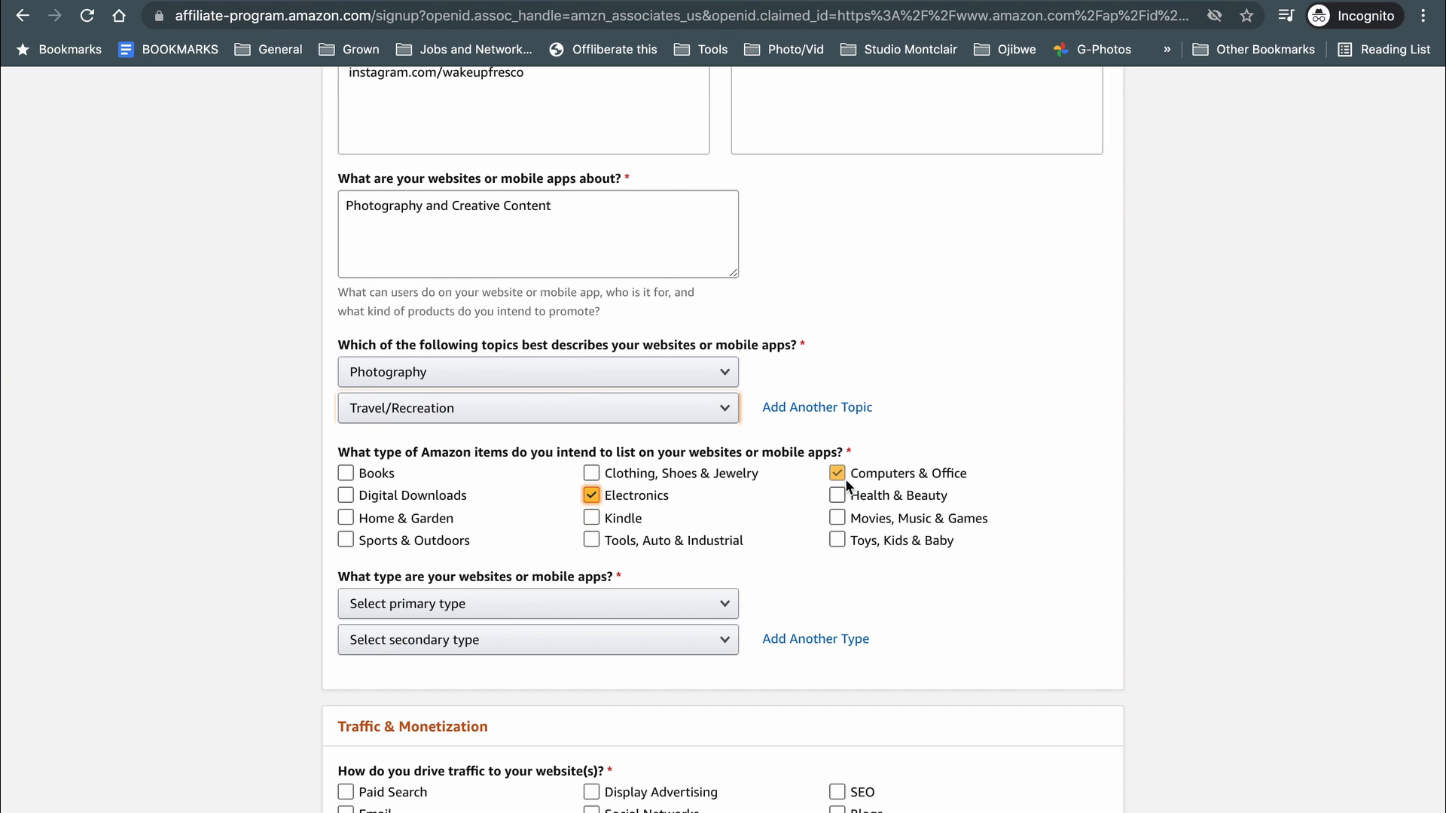
click(592, 473)
click(592, 473)
click(444, 491)
click(345, 540)
click(590, 518)
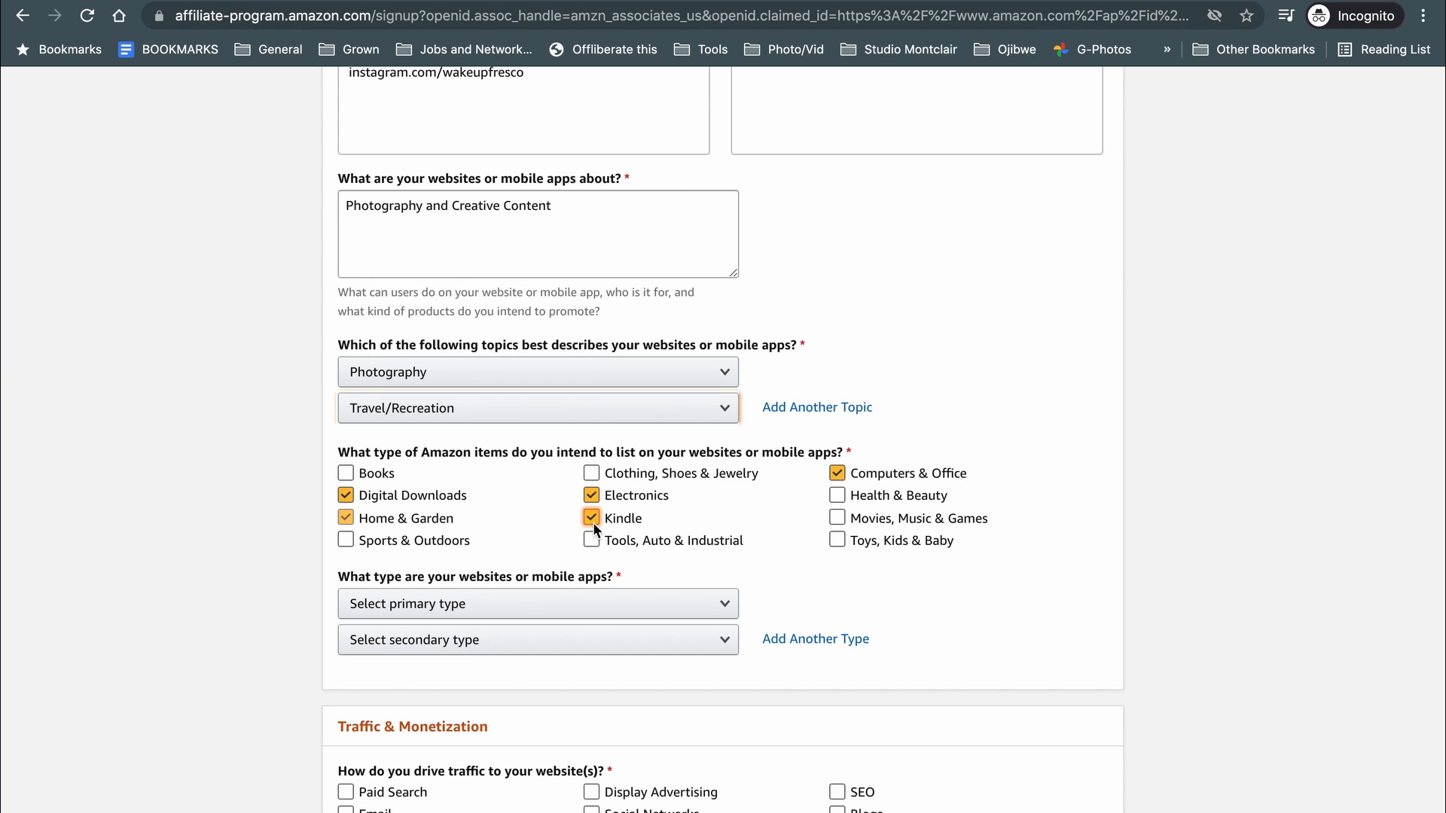
click(837, 518)
click(346, 472)
scroll(229, 486, down, 3)
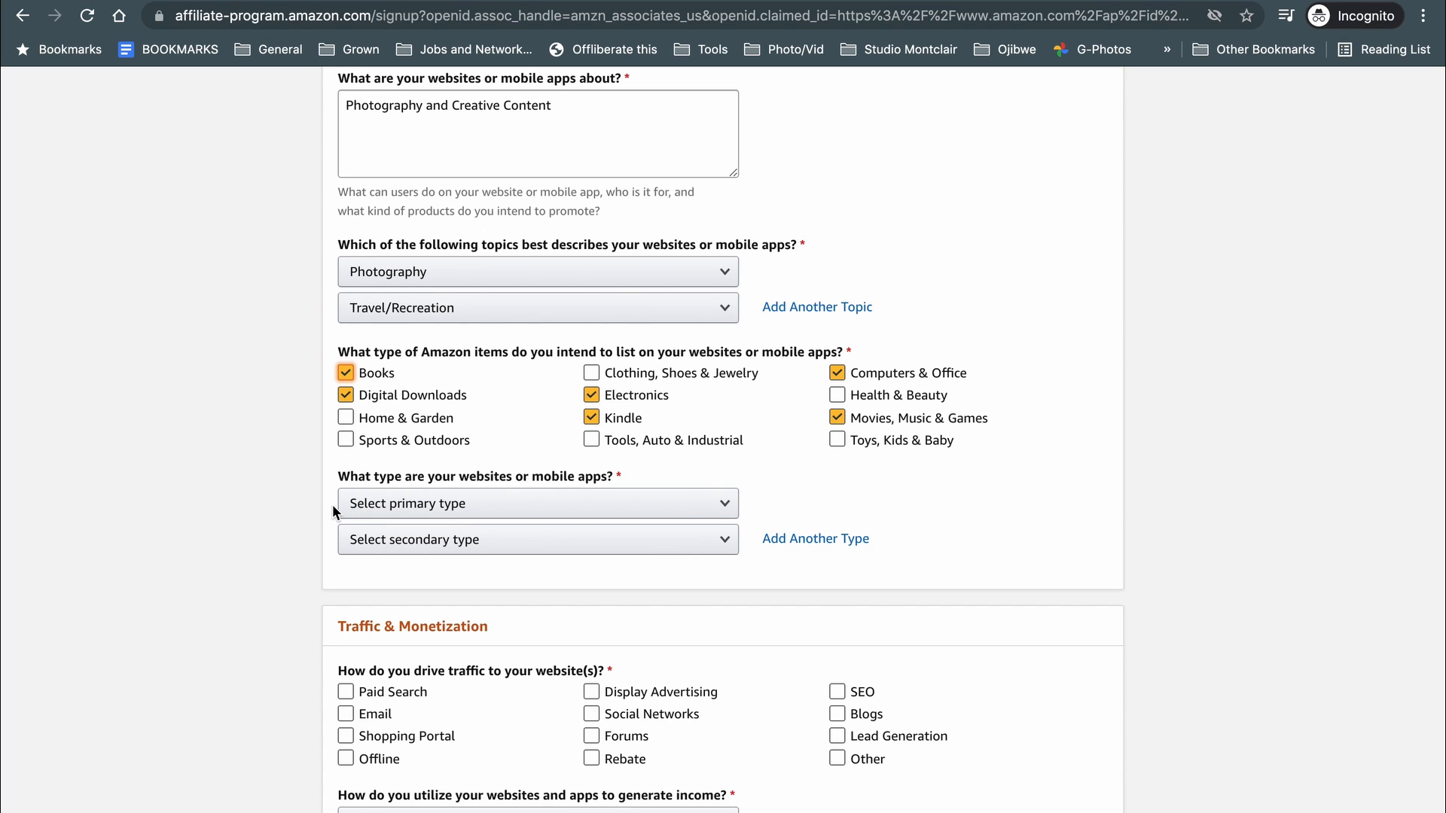
Set the primary site type to Content or Niche Website and the secondary to Blog.
click(454, 504)
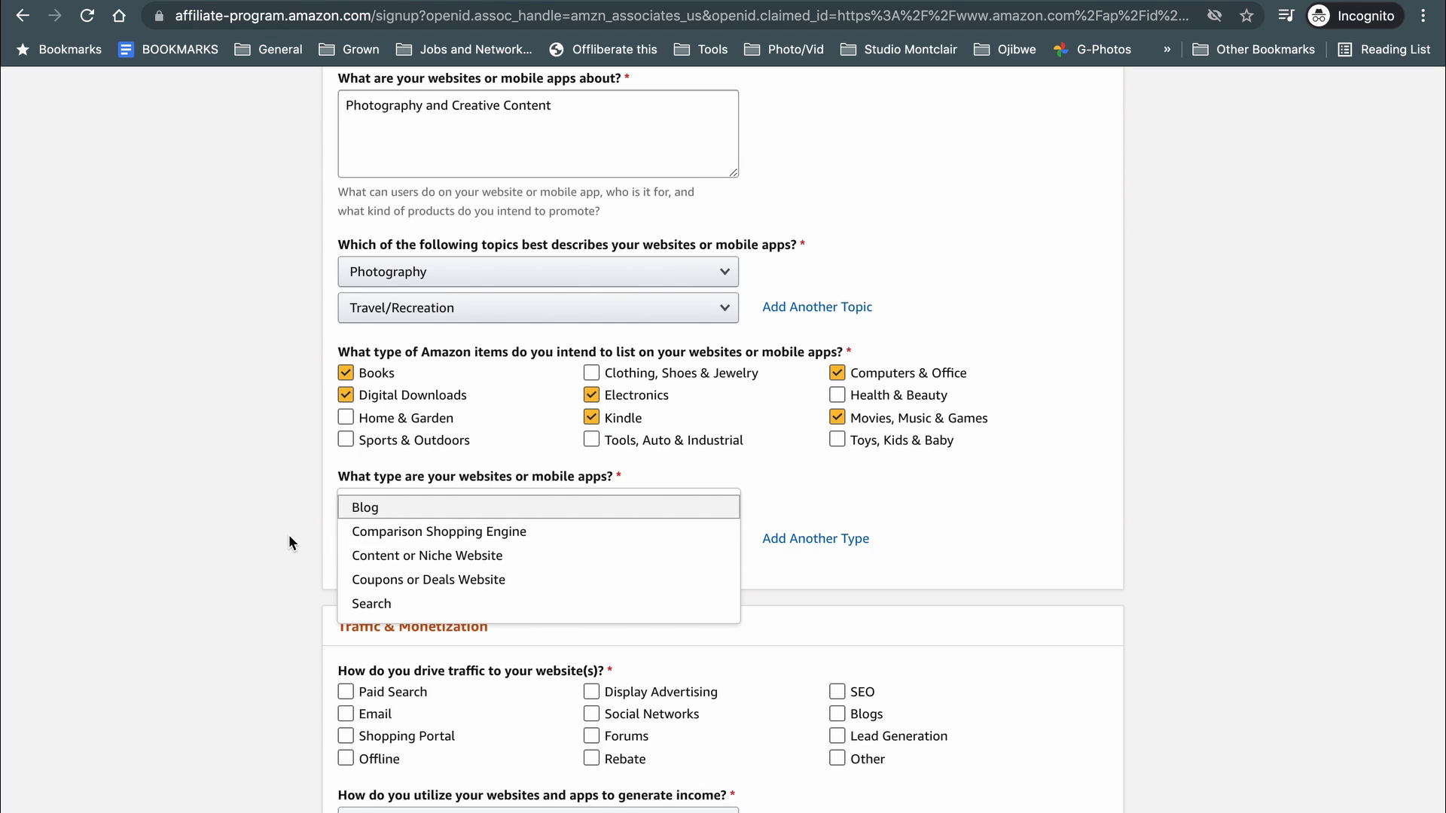
click(366, 508)
click(461, 541)
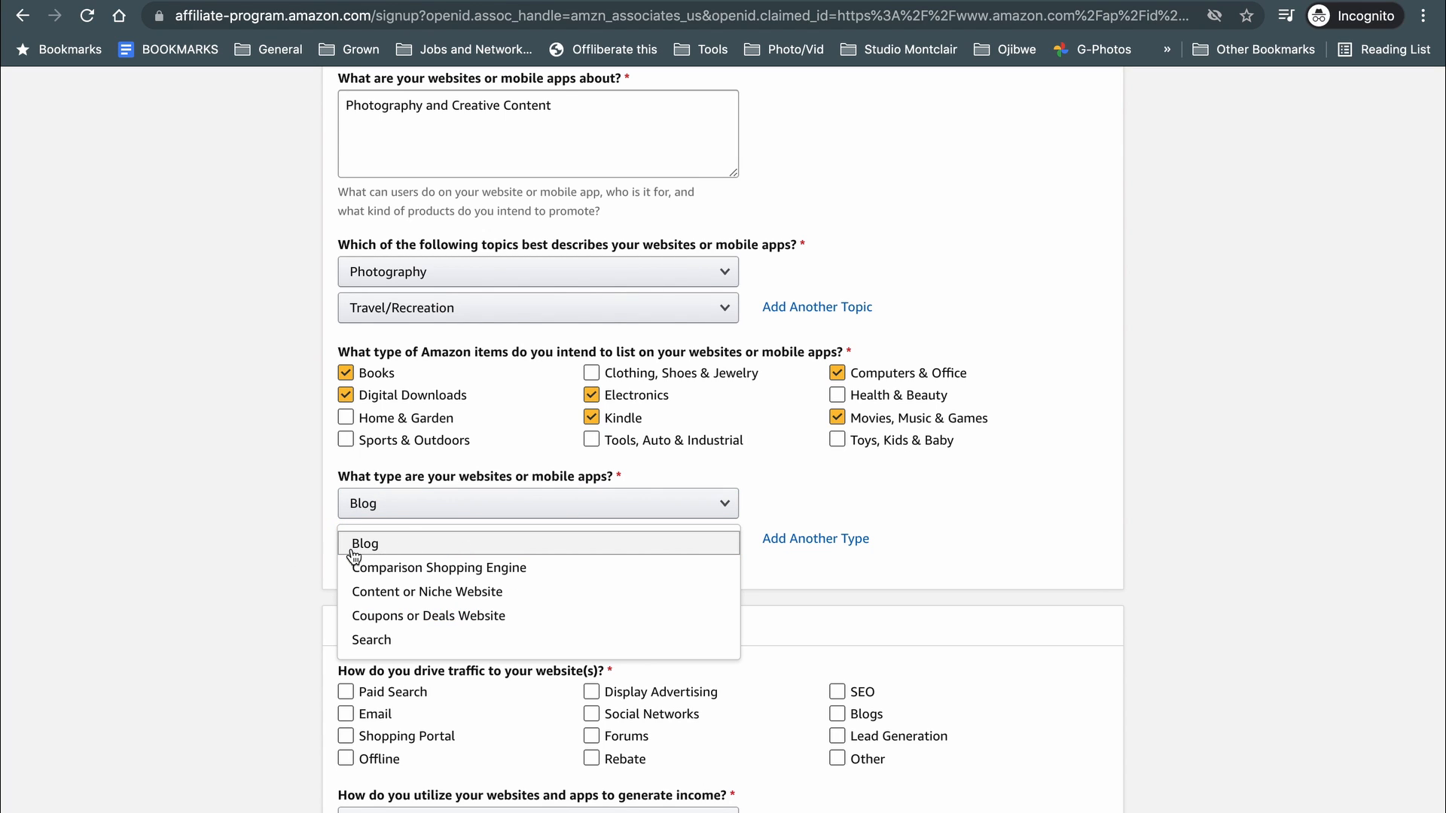
click(387, 504)
click(387, 555)
click(387, 539)
click(370, 552)
scroll(252, 522, down, 3)
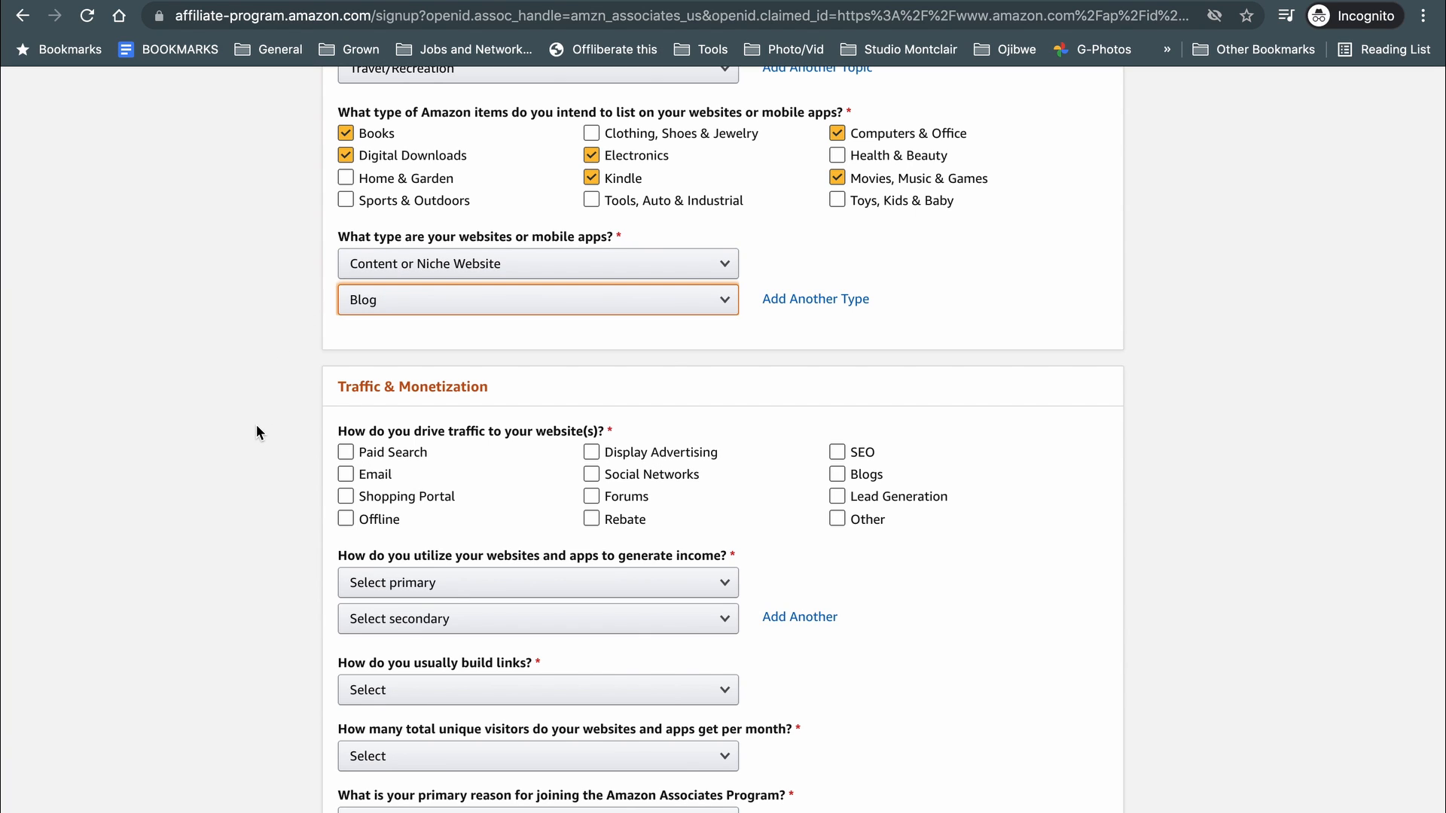
scroll(259, 431, down, 3)
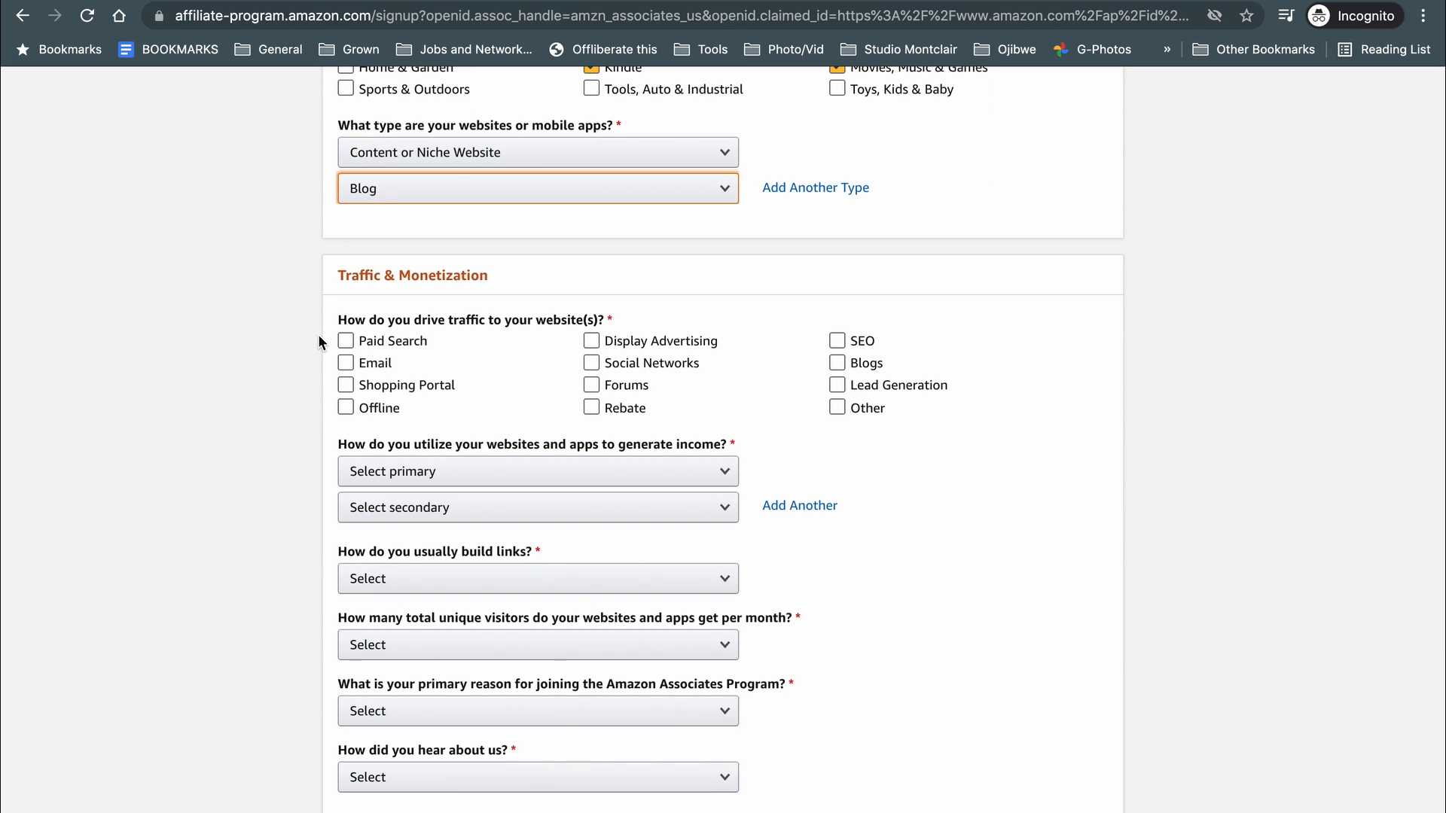
Tick Email, SEO, Lead Generation, Blogs and Paid Search as traffic sources.
click(348, 363)
click(351, 364)
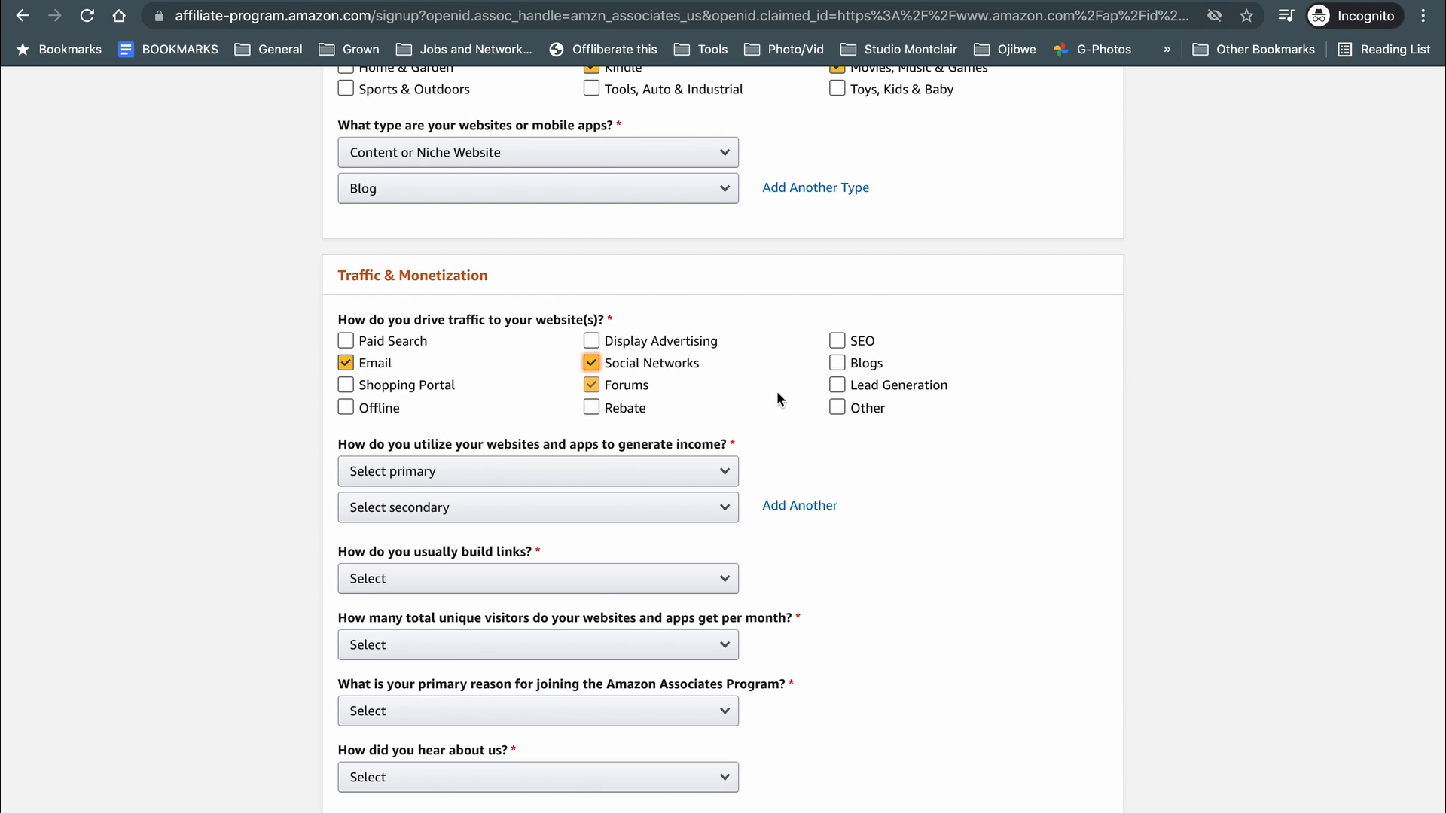
click(837, 341)
click(837, 384)
click(834, 363)
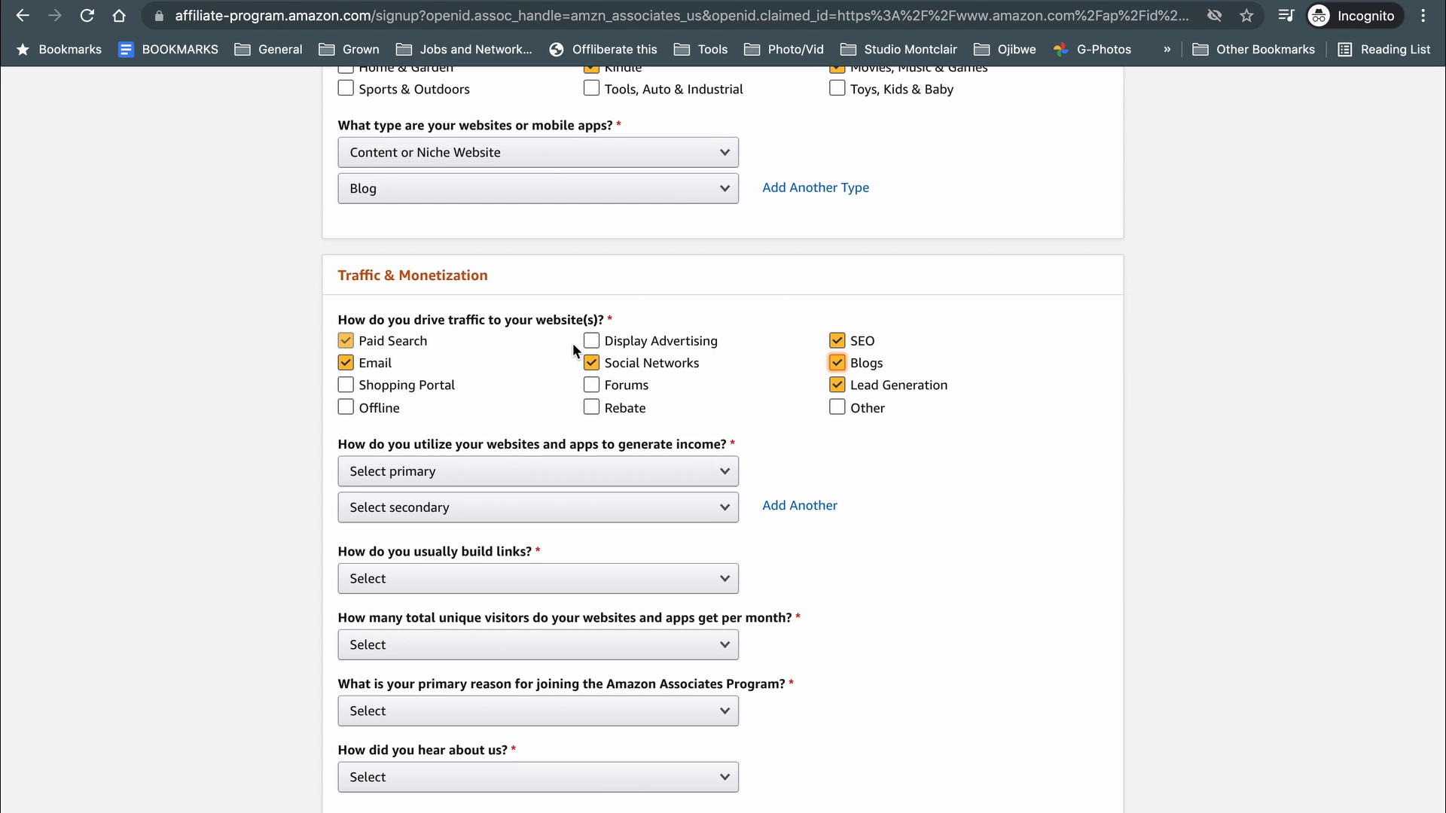
click(496, 374)
click(345, 341)
Set primary income to Amazon Associates only and secondary to E-commerce/Online Retail.
scroll(228, 403, down, 1)
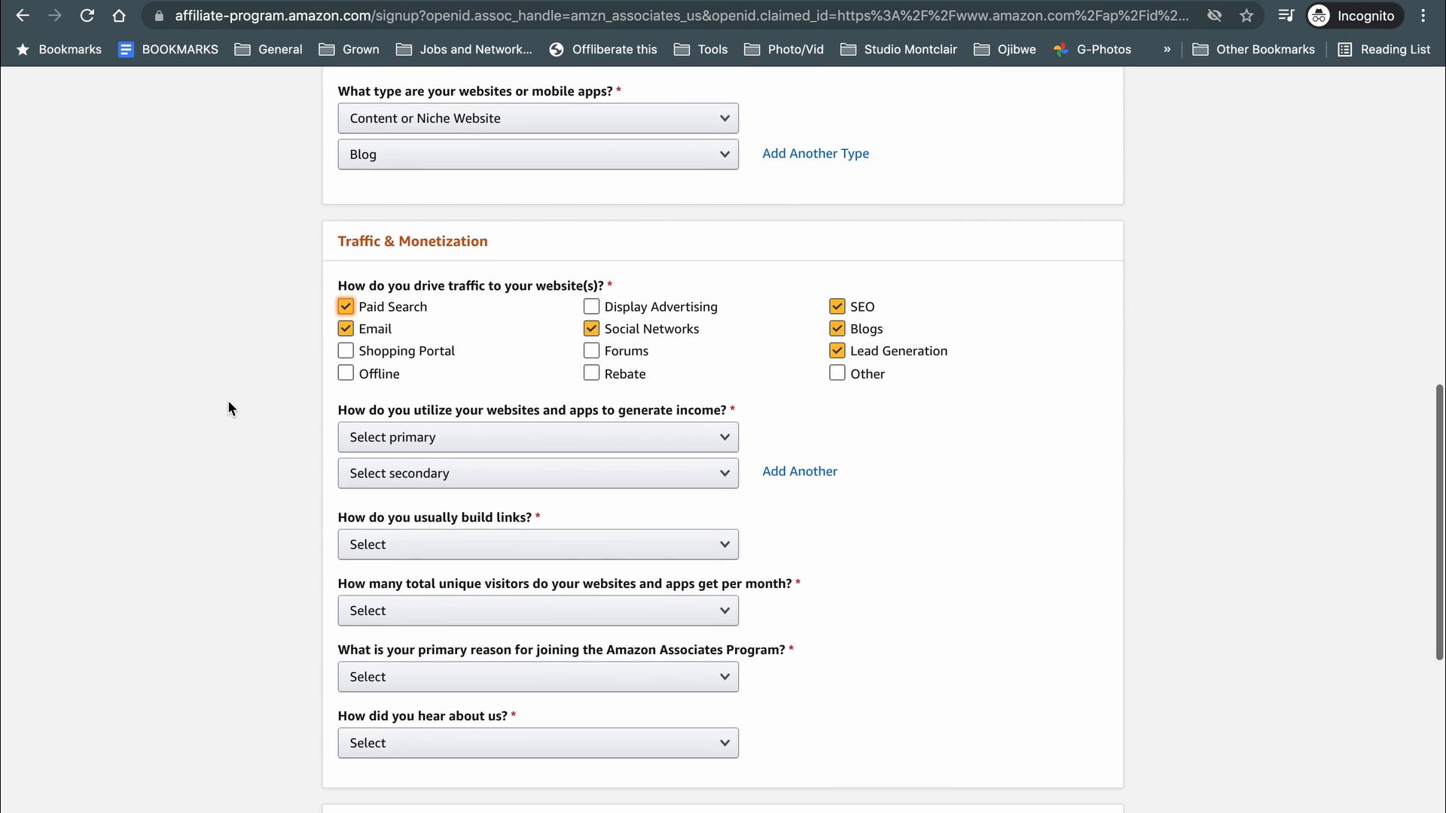
scroll(229, 403, down, 2)
scroll(228, 401, down, 1)
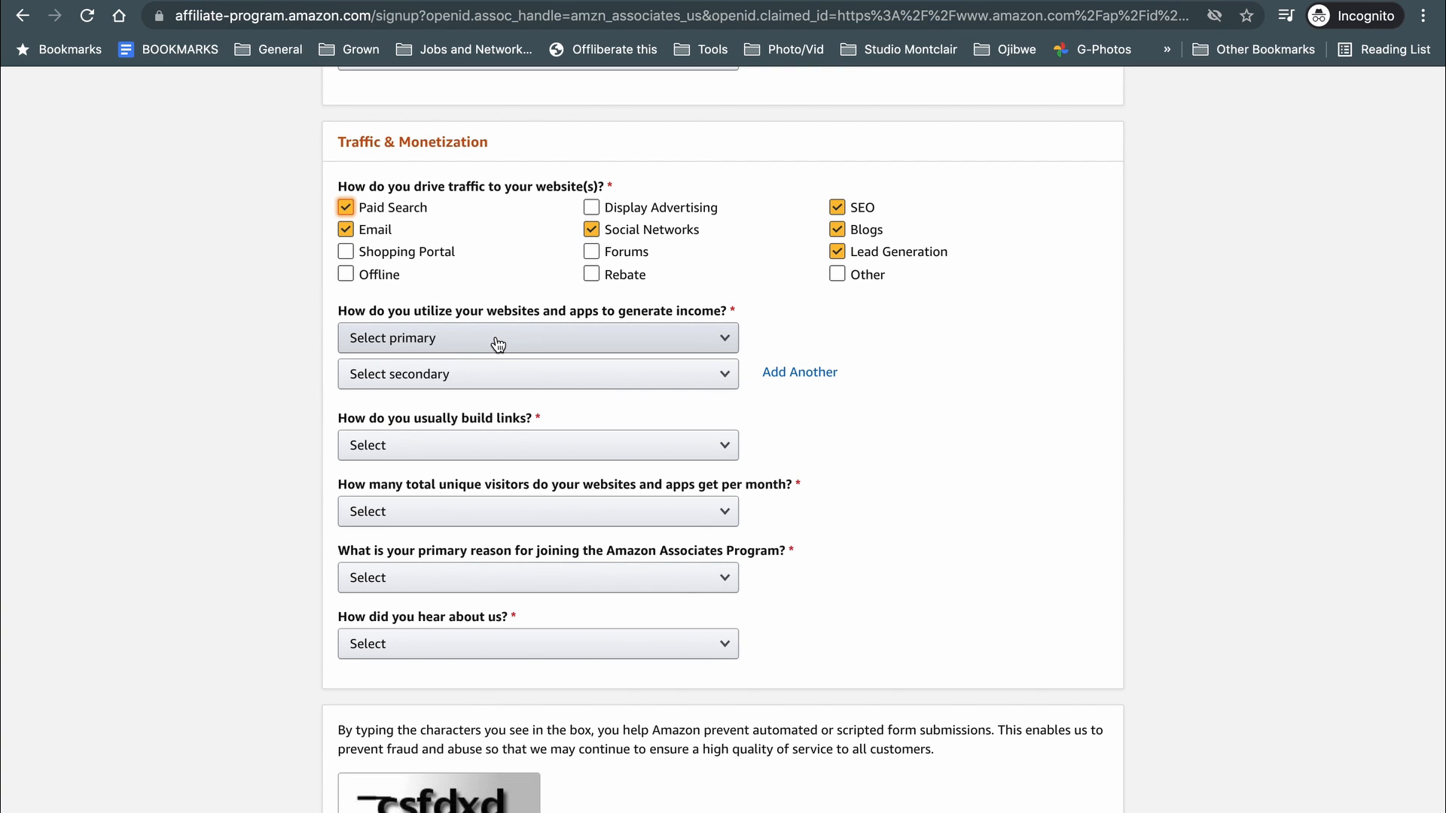
click(498, 345)
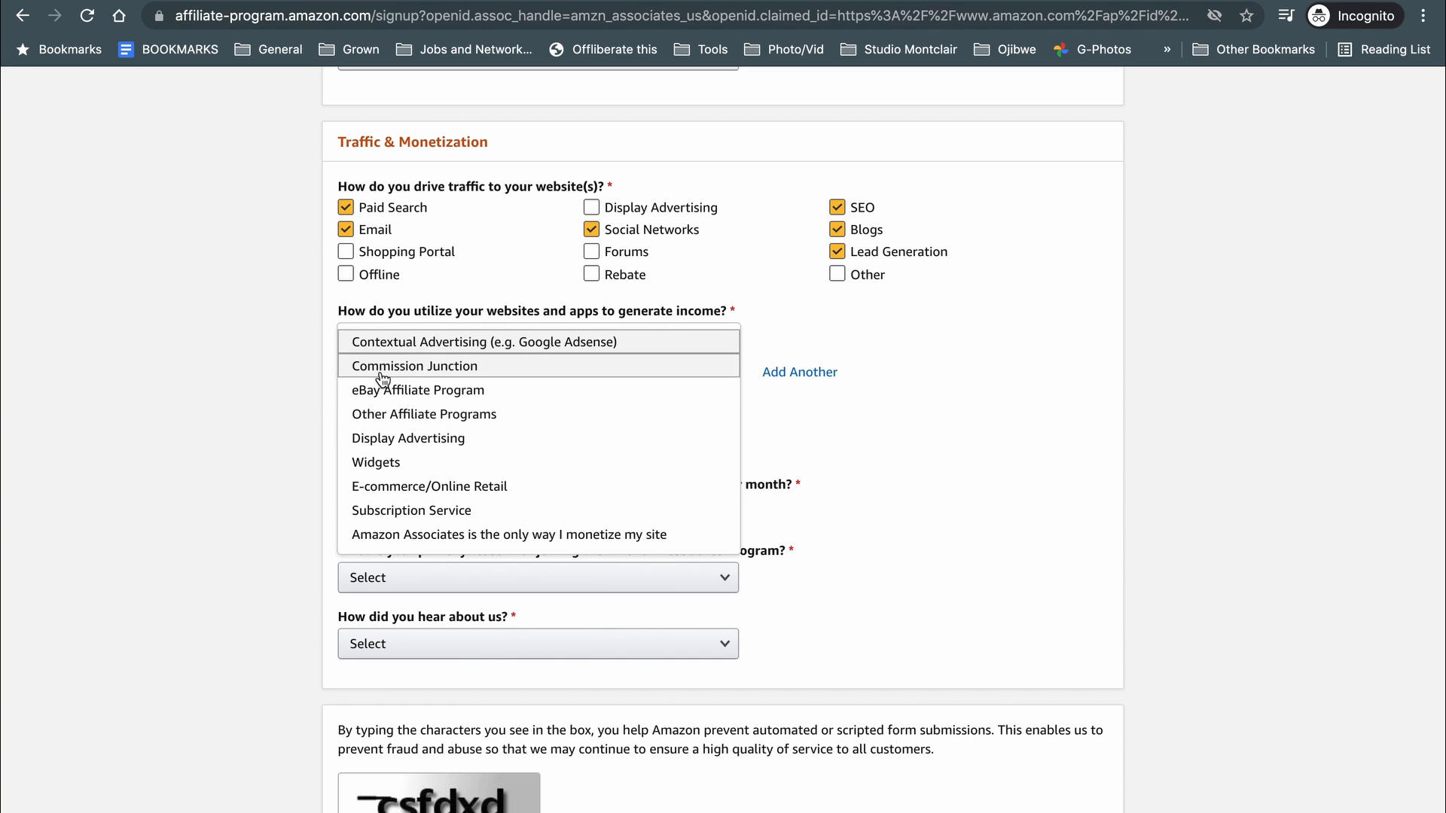
scroll(404, 451, down, 2)
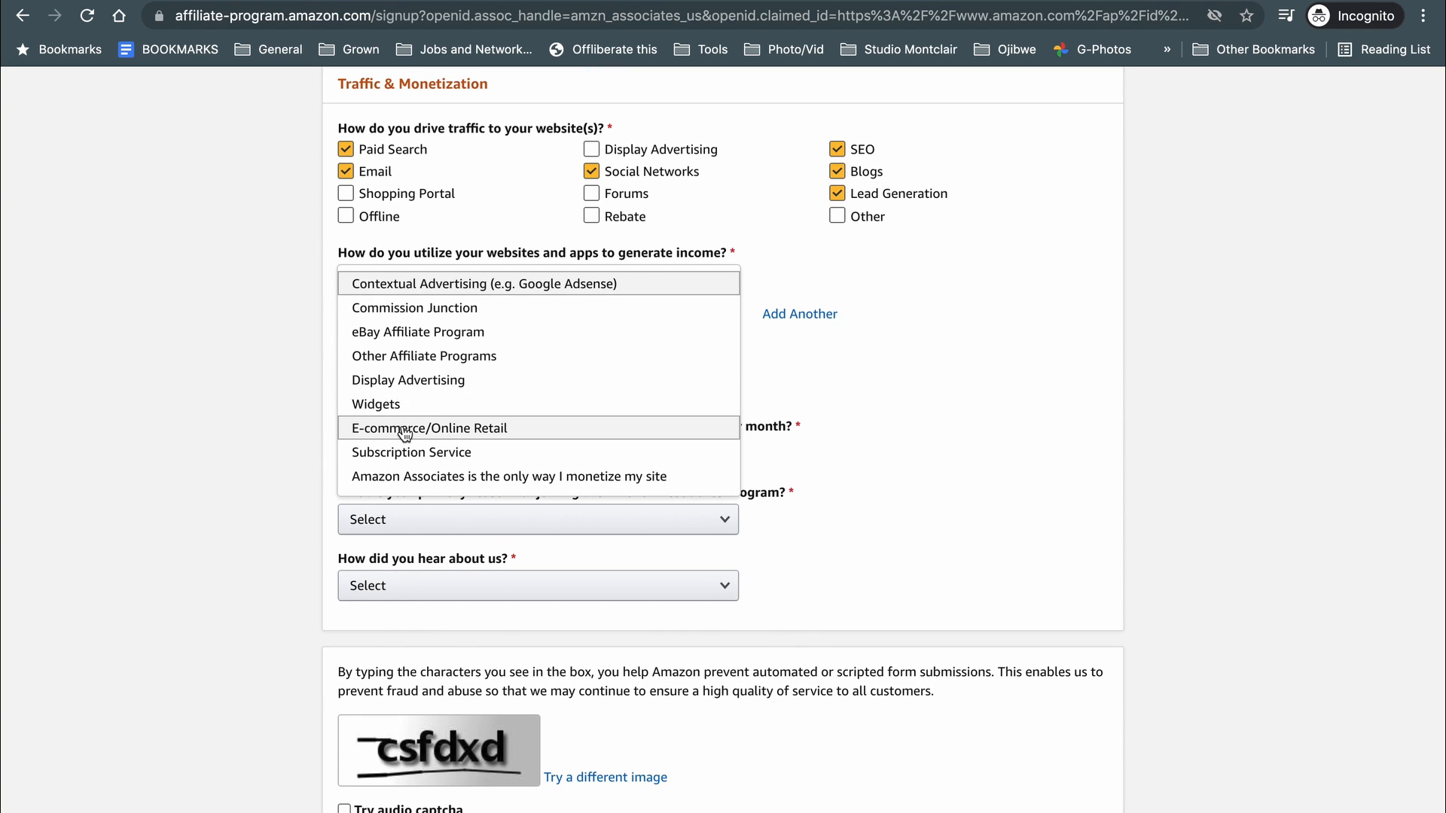
click(442, 479)
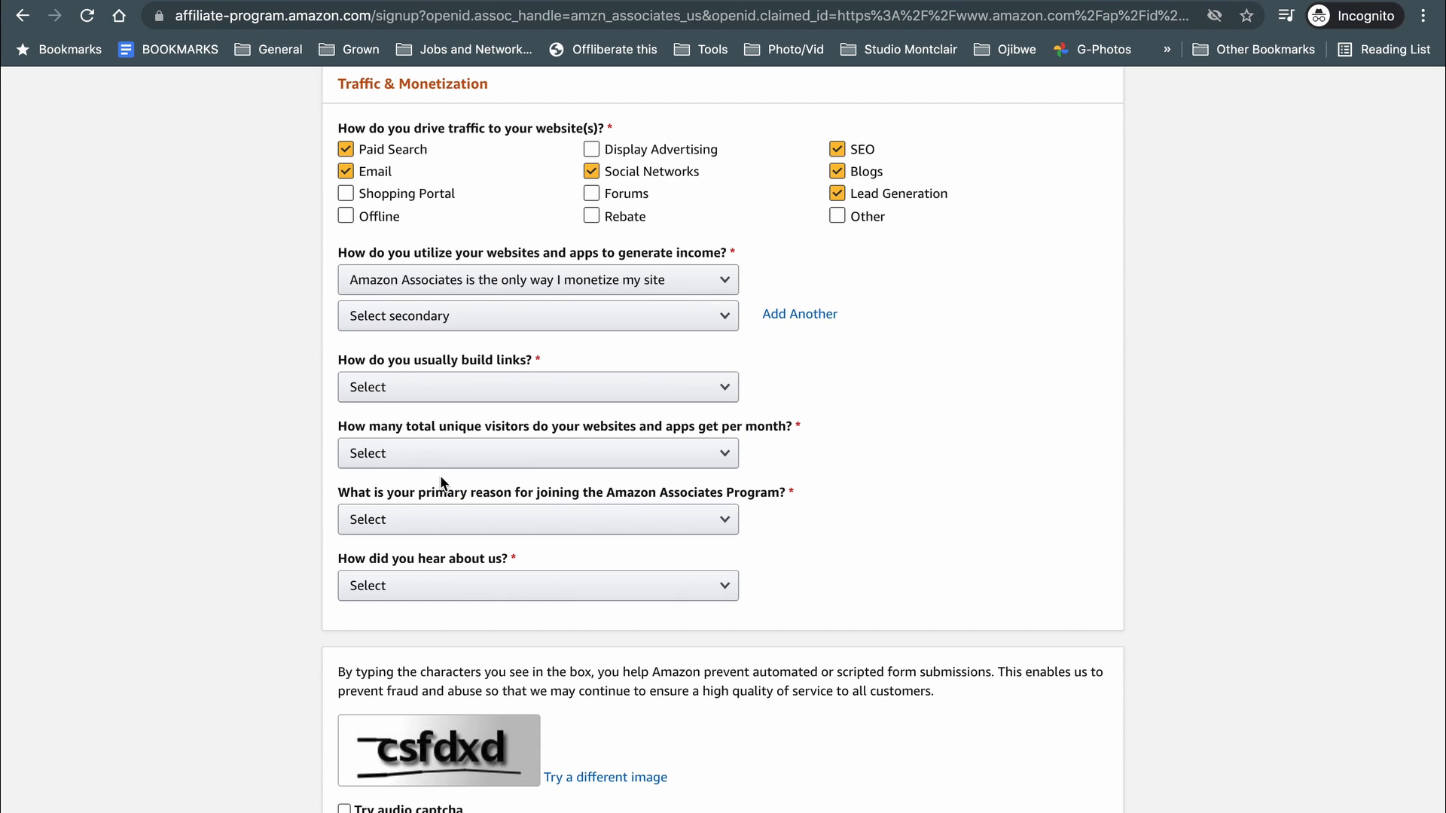
click(476, 319)
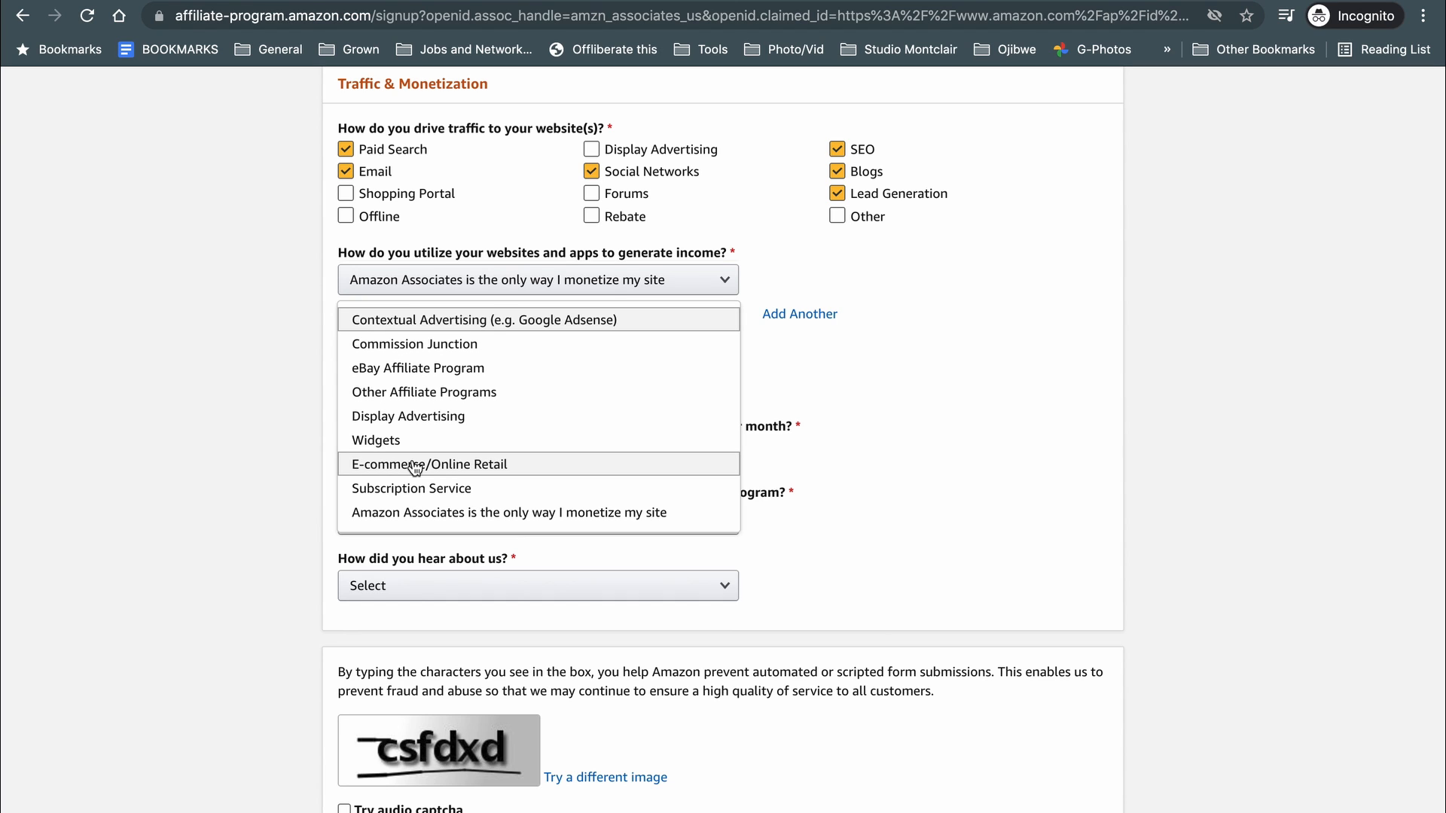
click(415, 465)
Set the link-building method to Other.
scroll(354, 358, down, 1)
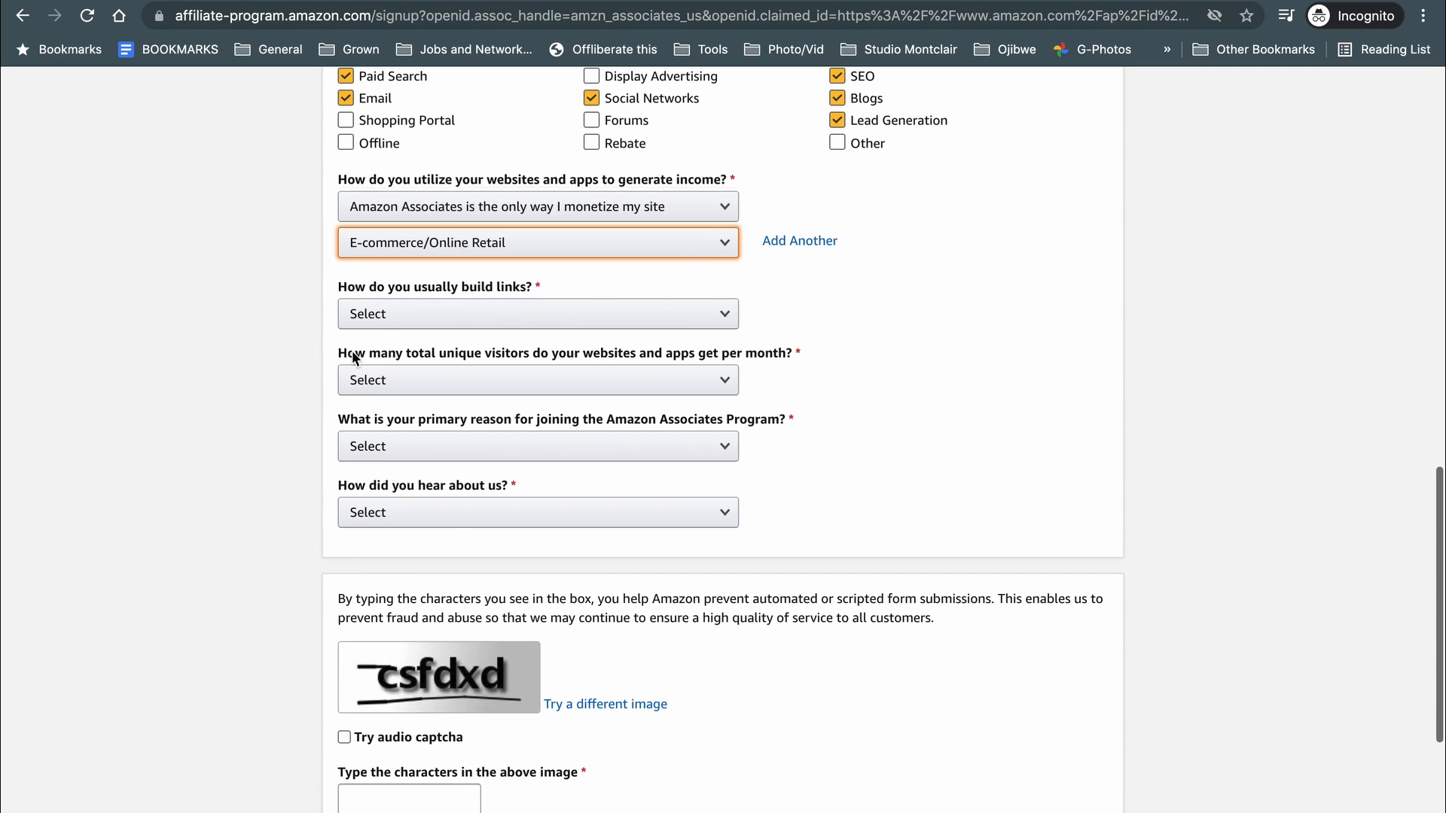
click(475, 326)
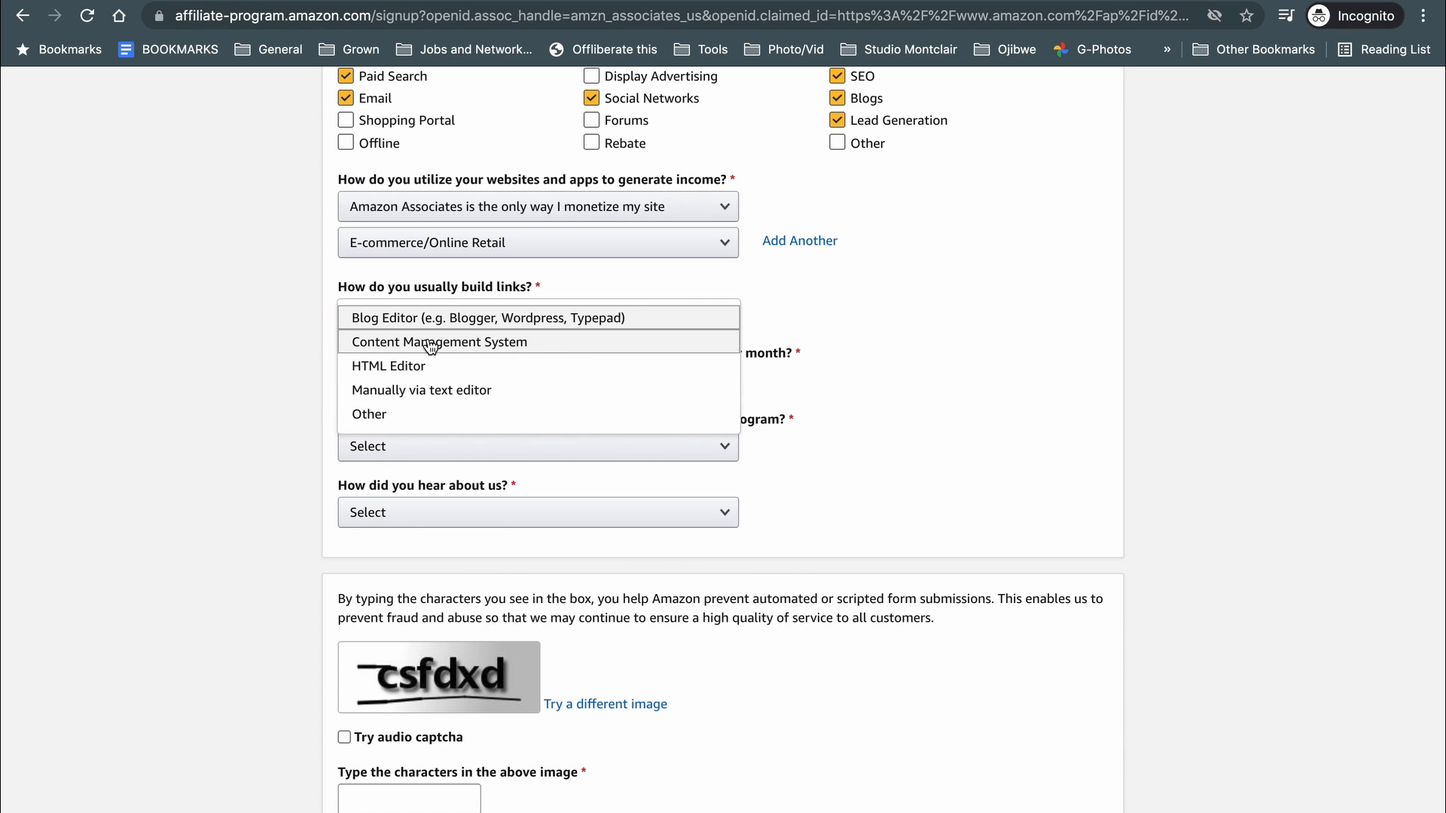
click(287, 327)
click(386, 323)
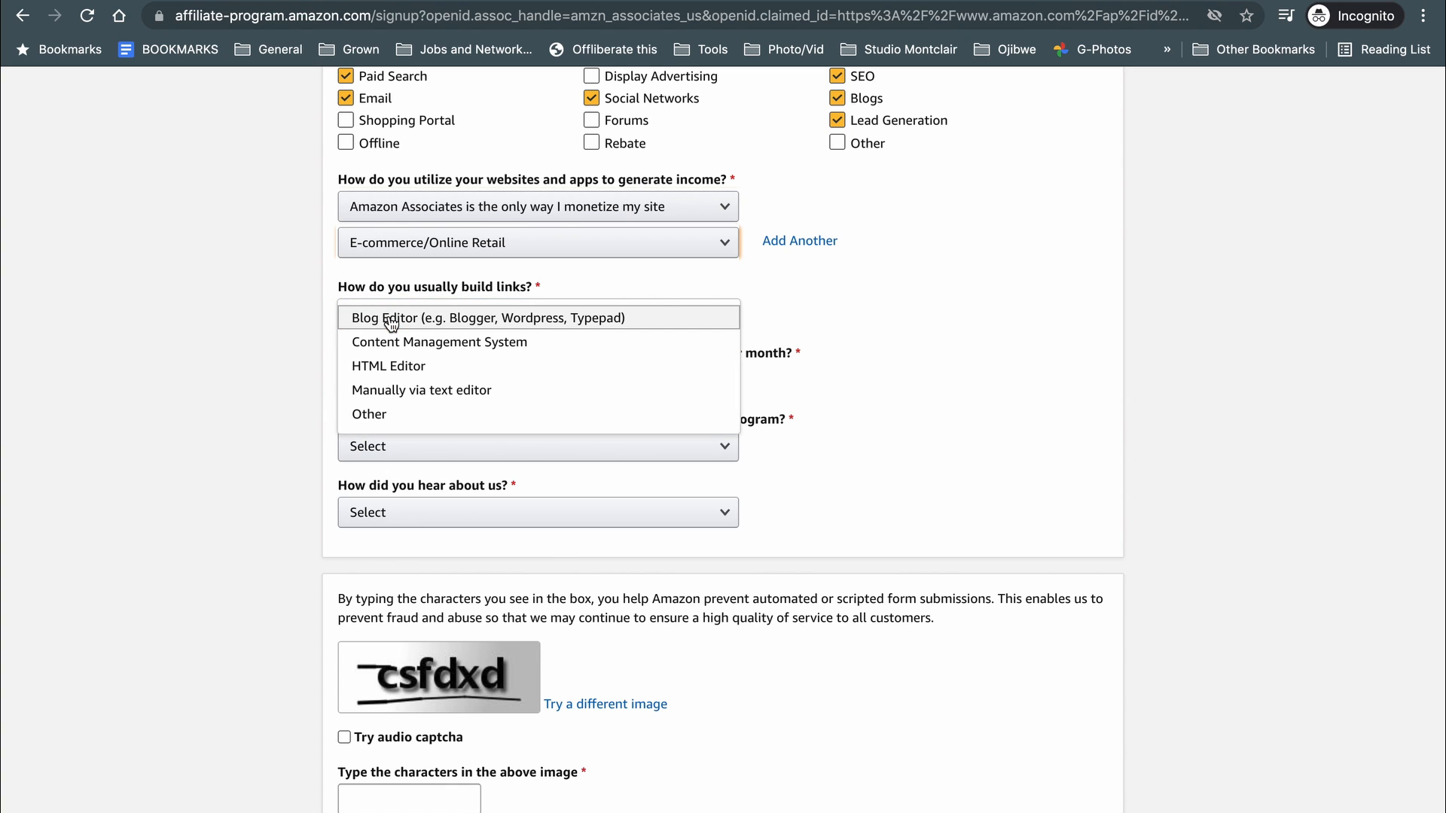
scroll(470, 395, down, 2)
scroll(470, 395, up, 2)
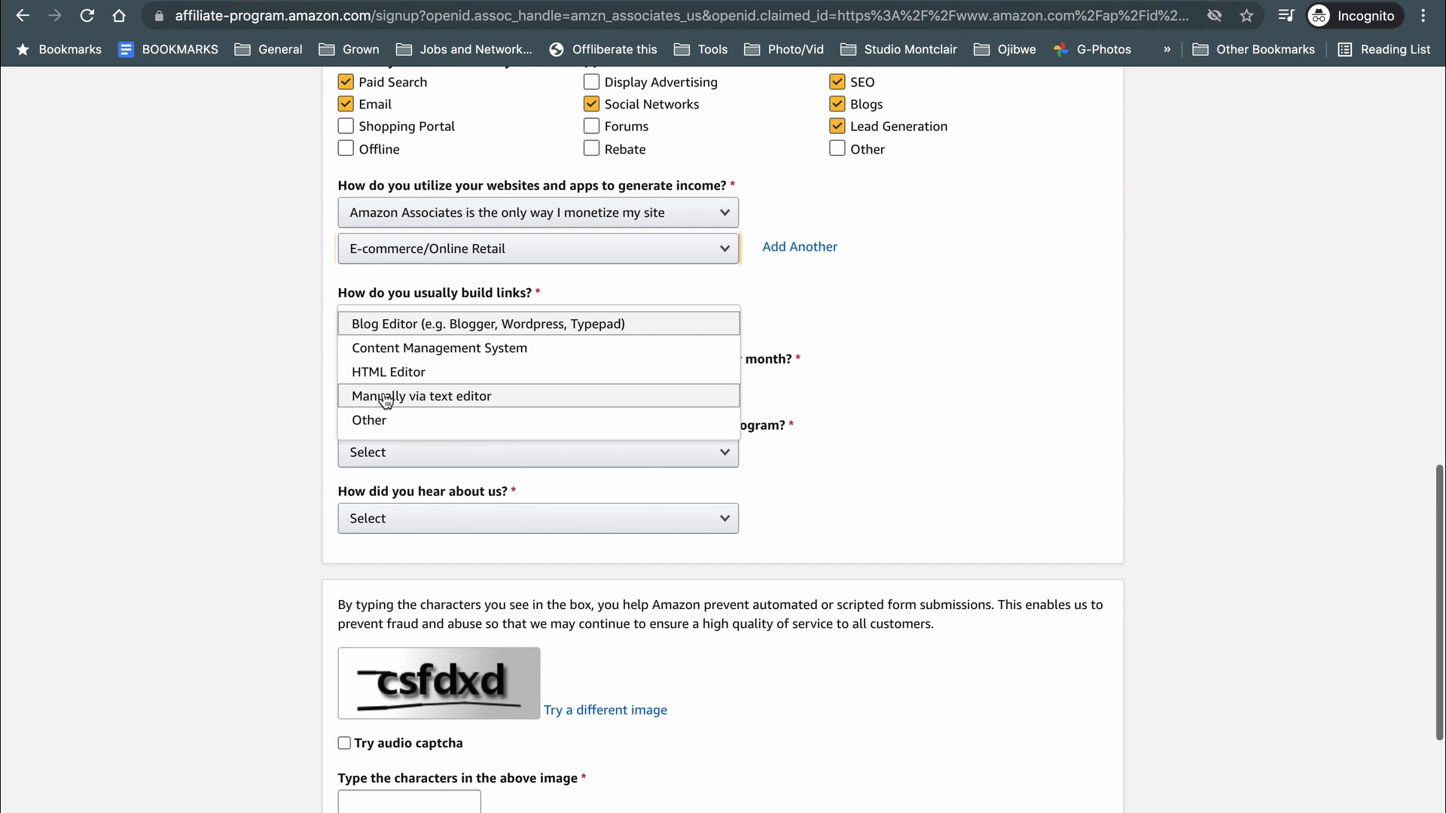
click(404, 326)
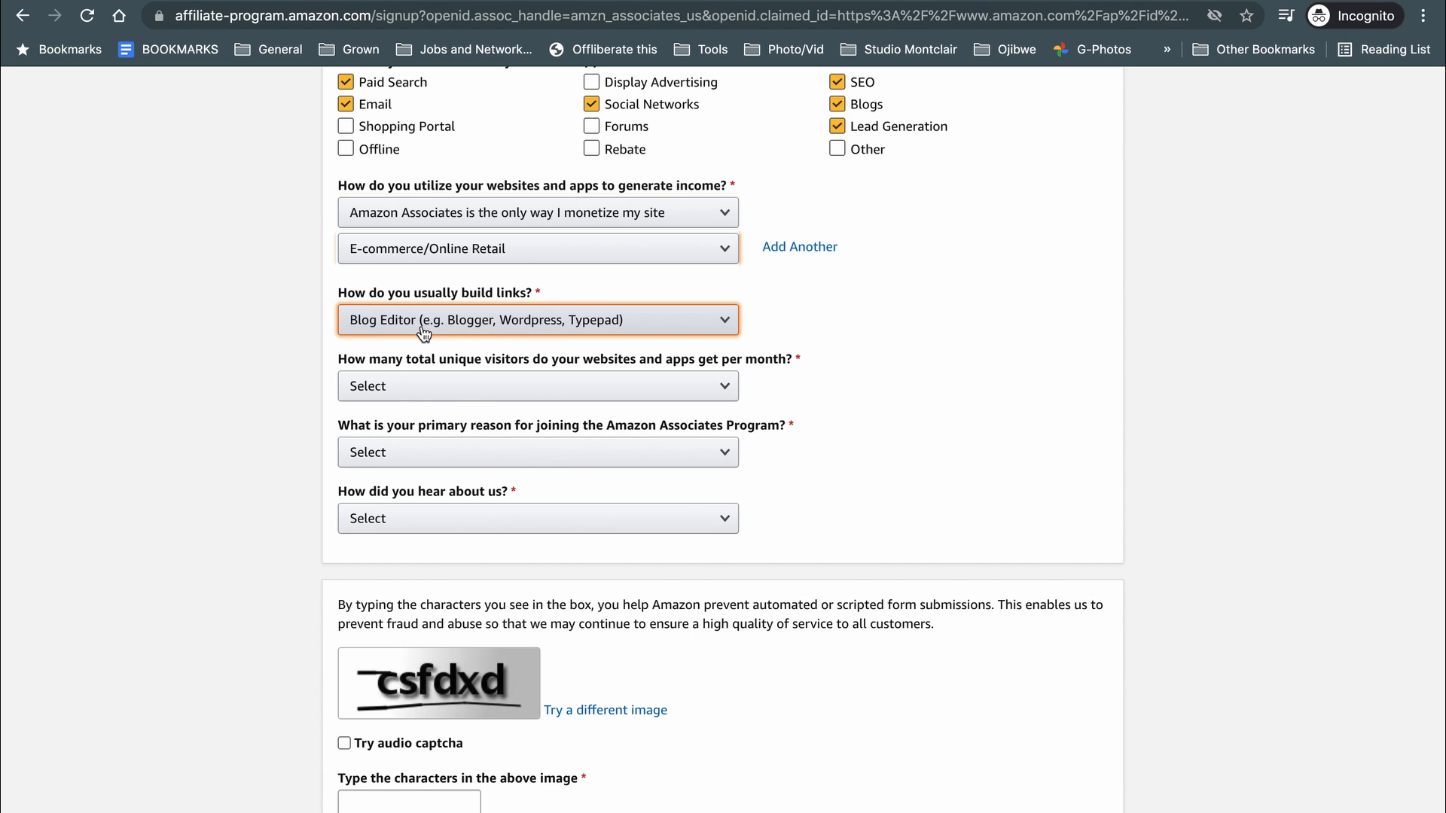
click(424, 334)
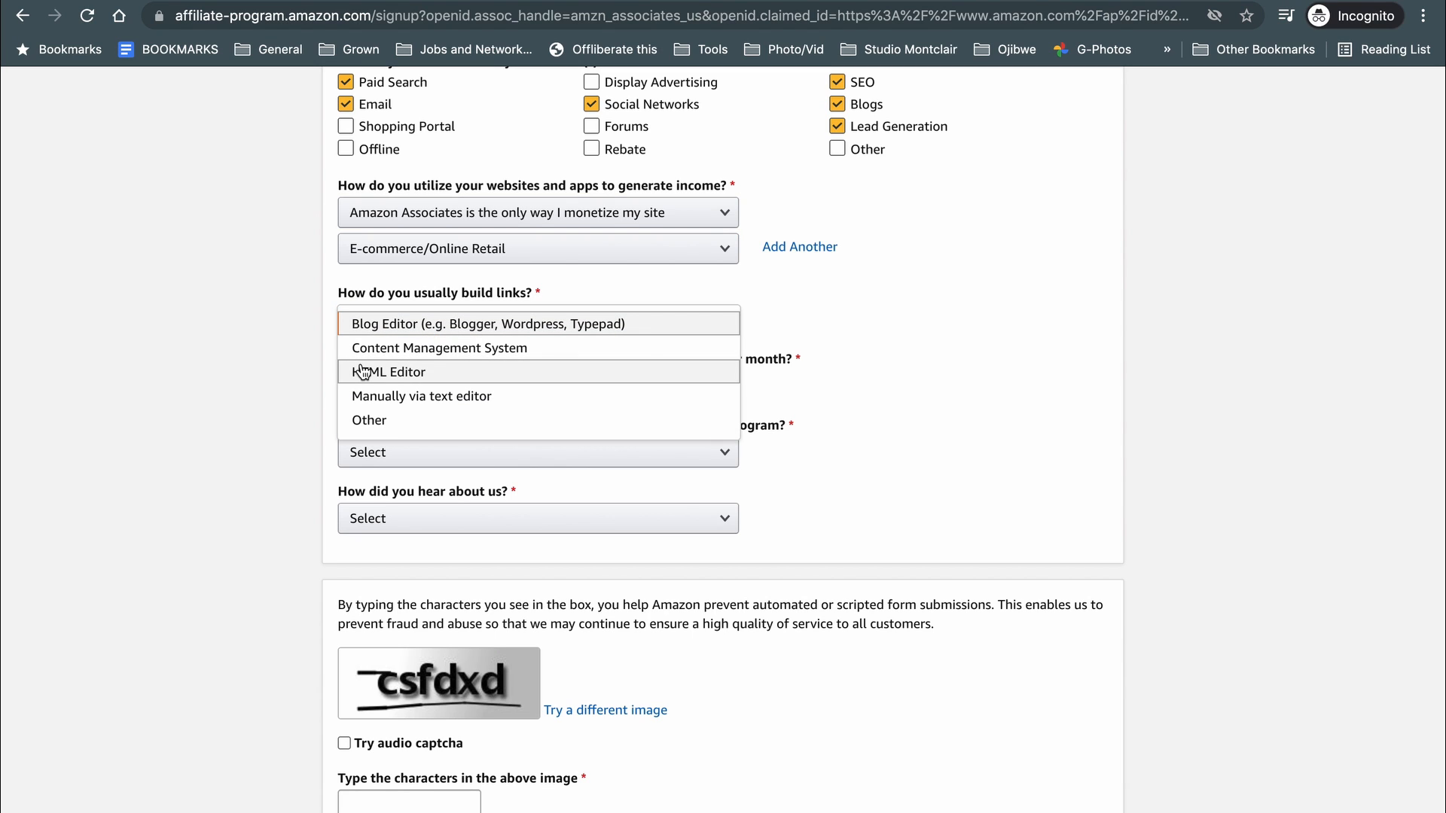
click(365, 348)
click(426, 326)
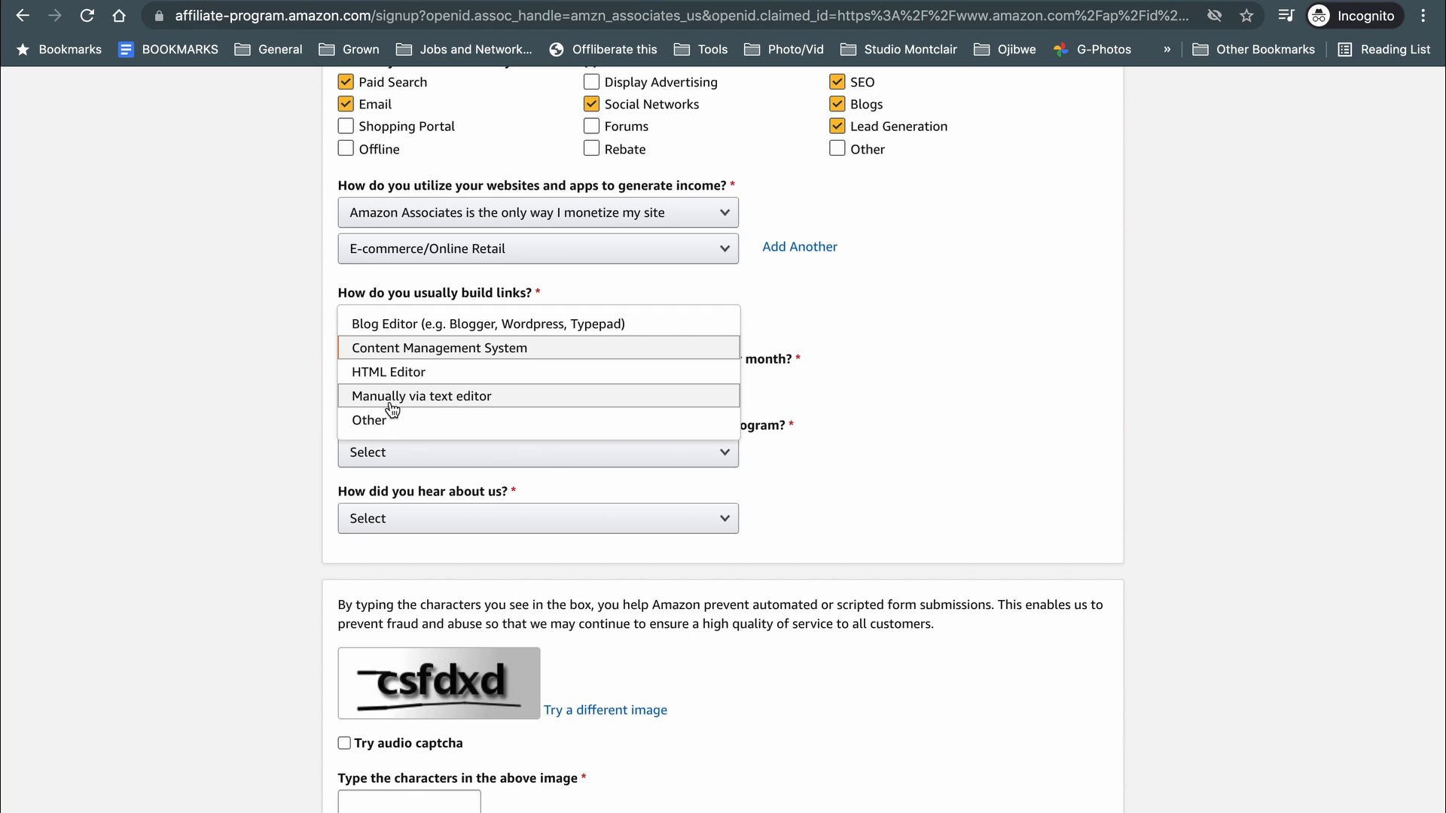
click(369, 419)
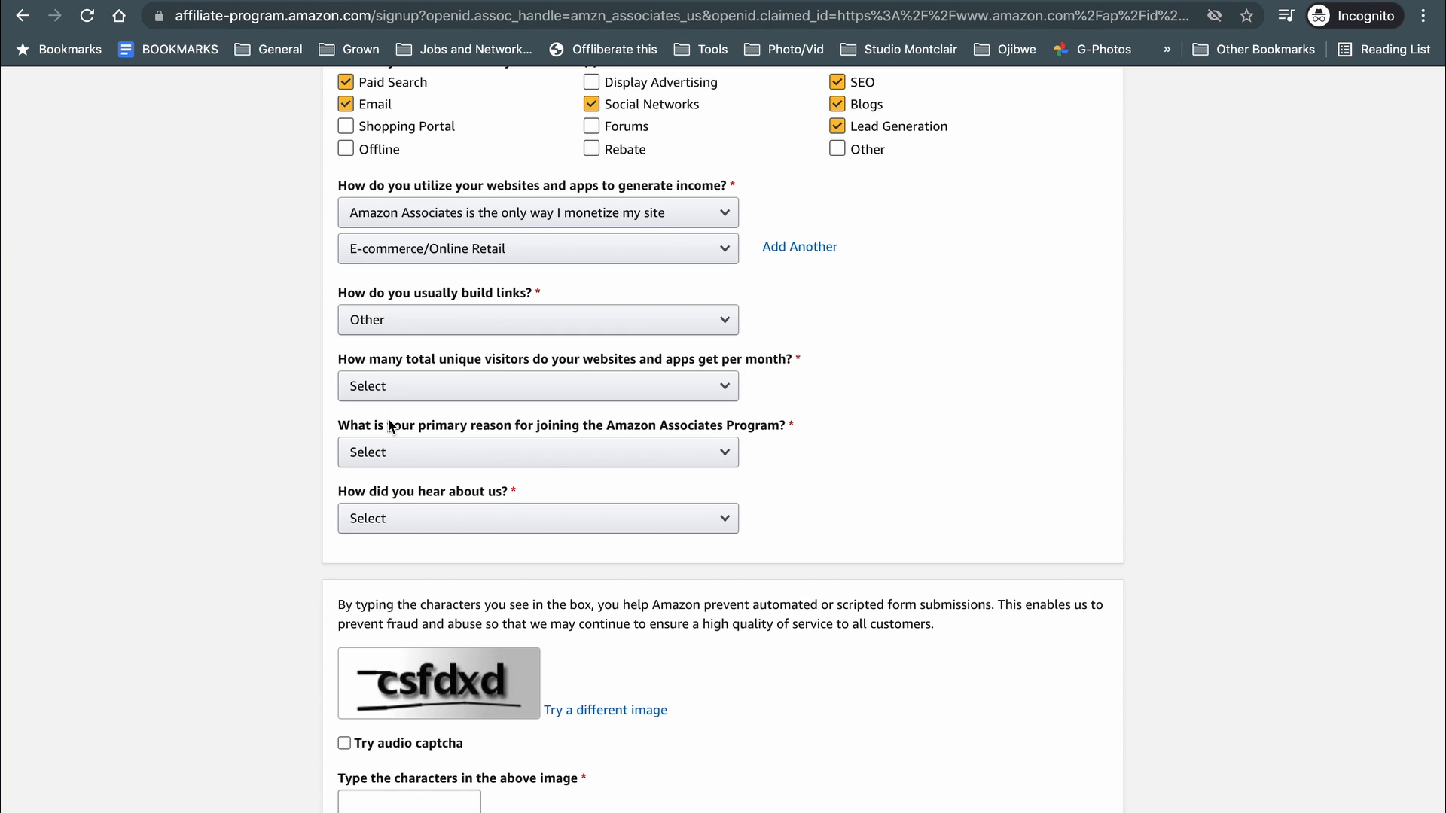
click(277, 381)
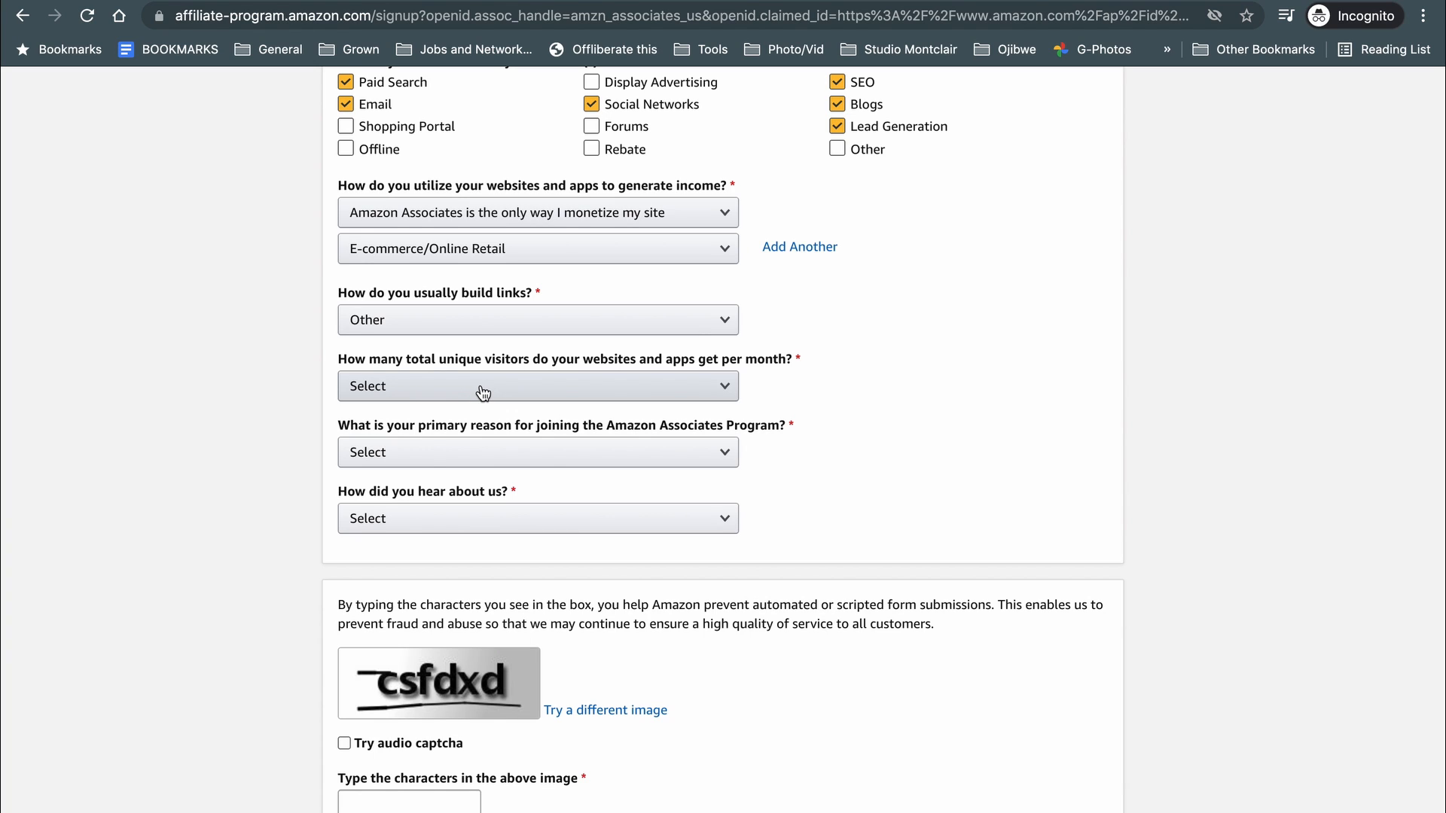
Choose Less than 500 monthly visitors and 'To monetize my site' as the joining reason.
click(645, 387)
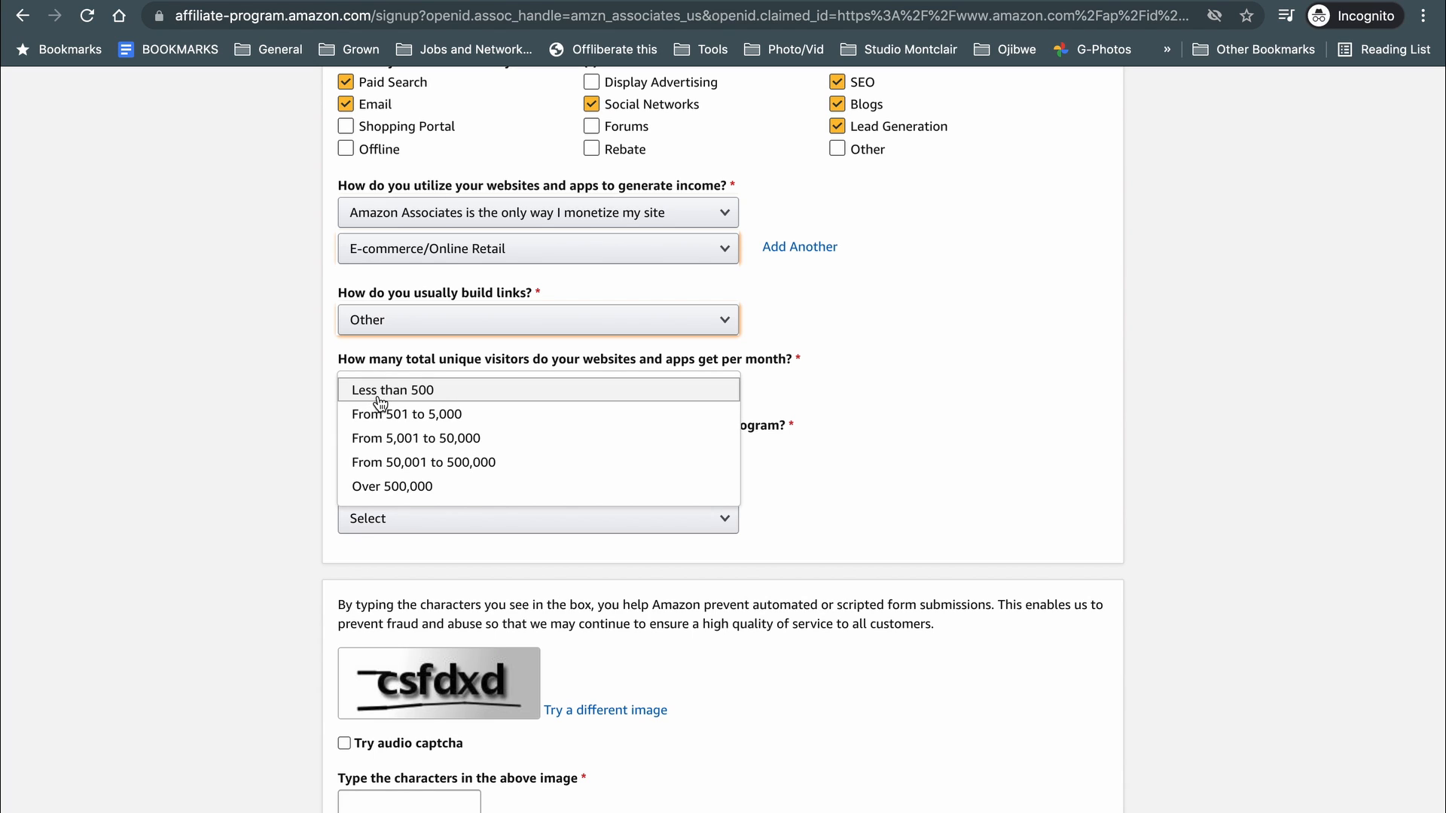
click(377, 397)
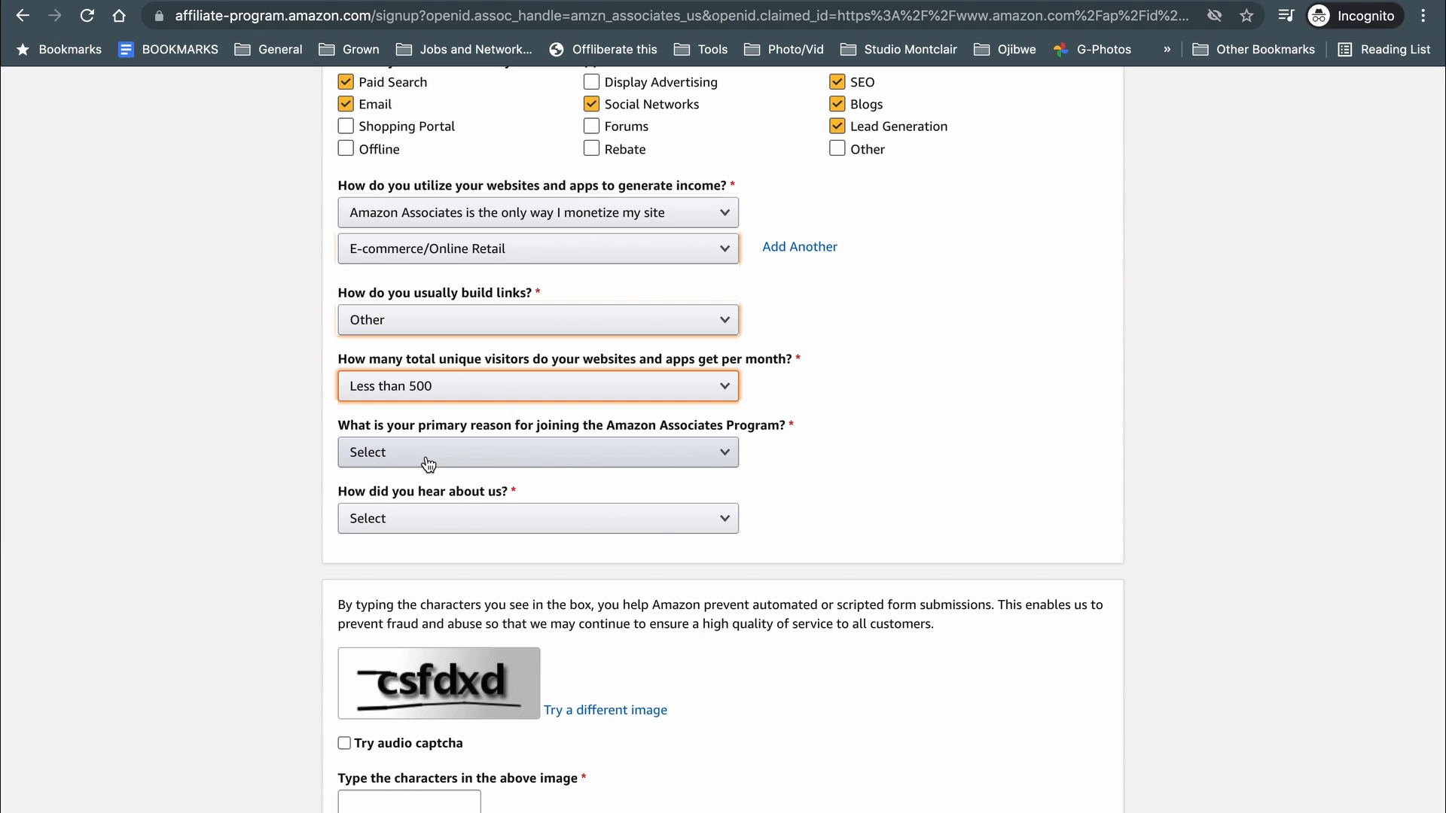
click(452, 457)
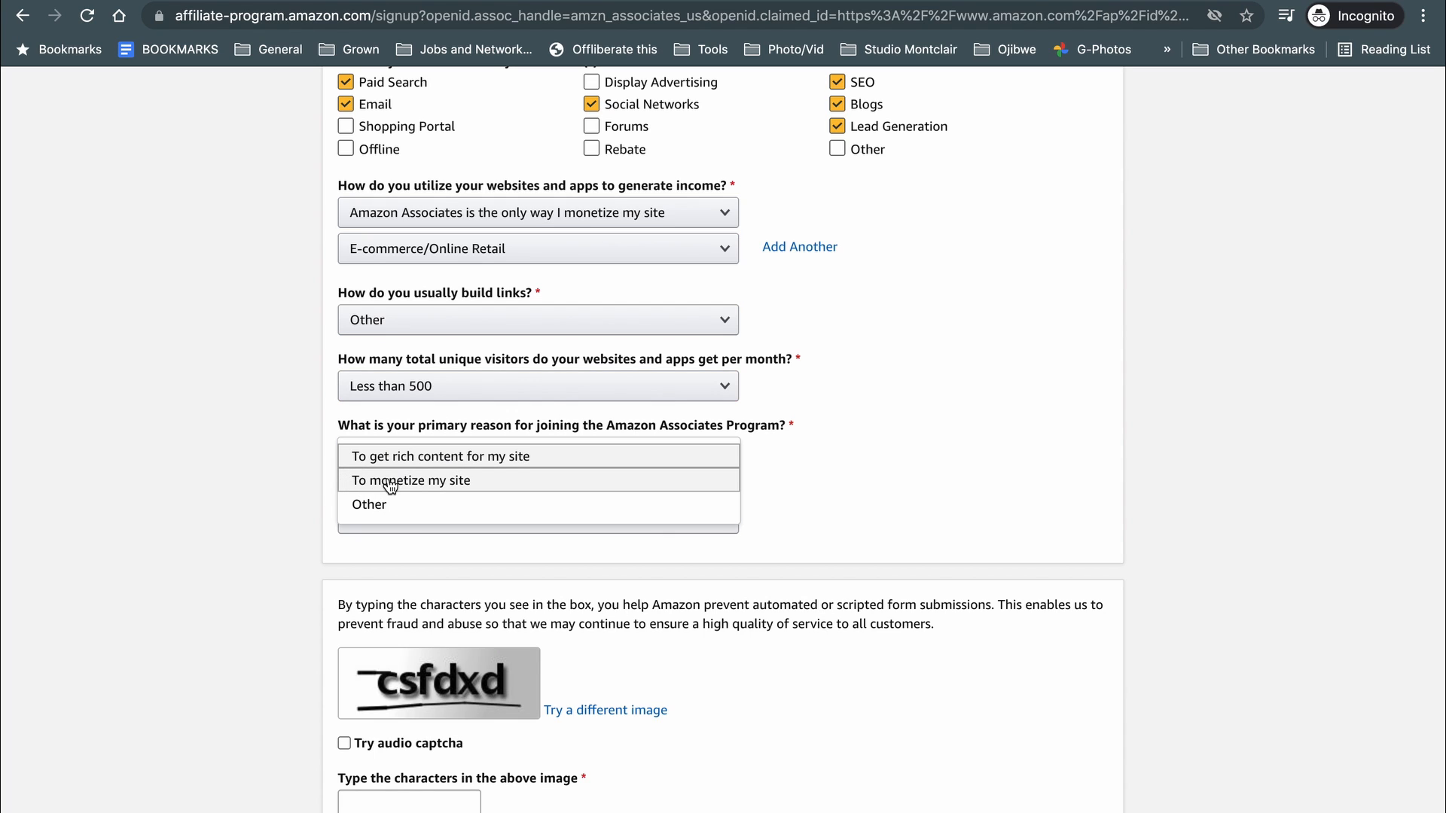
click(392, 482)
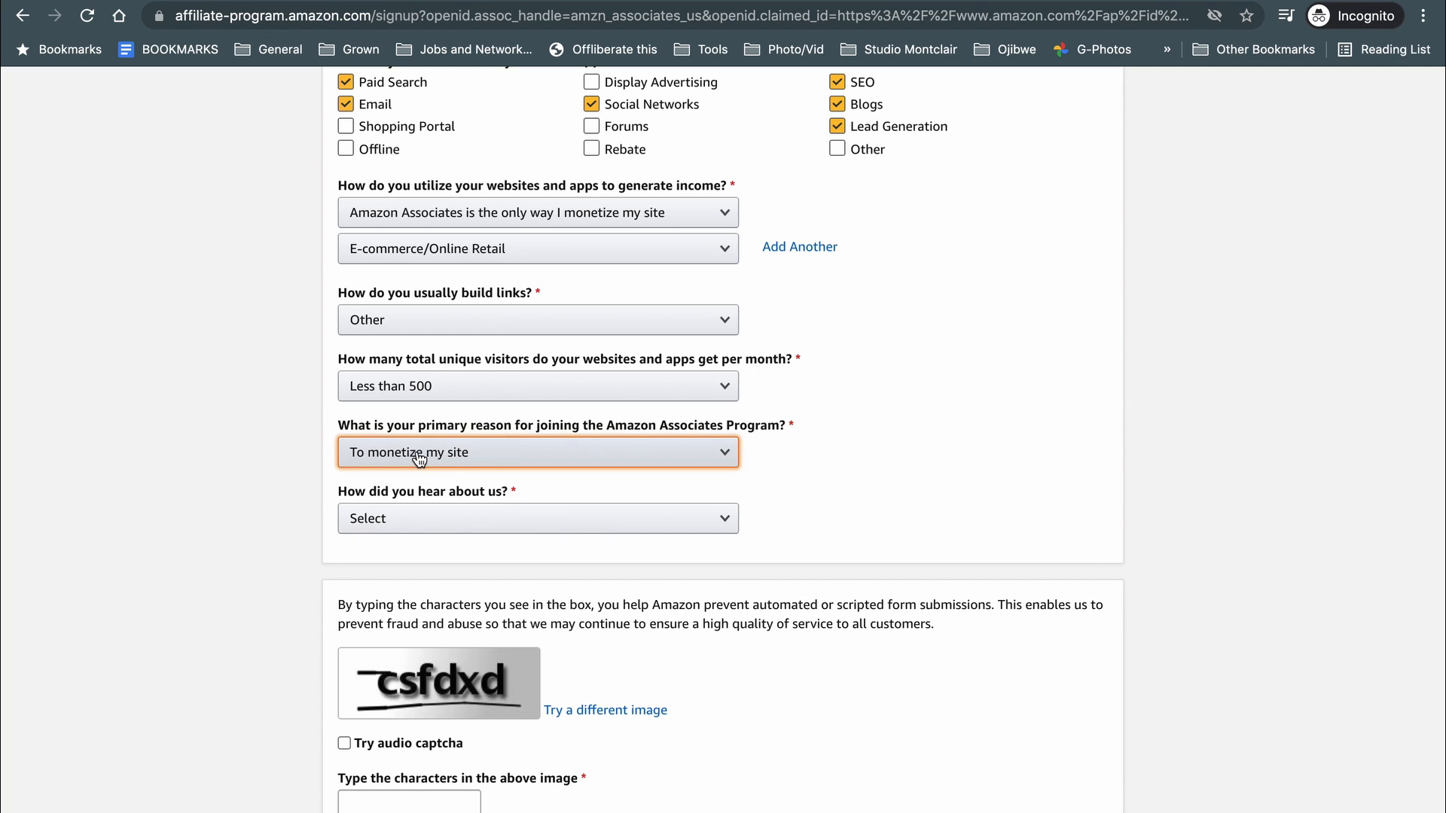
click(461, 458)
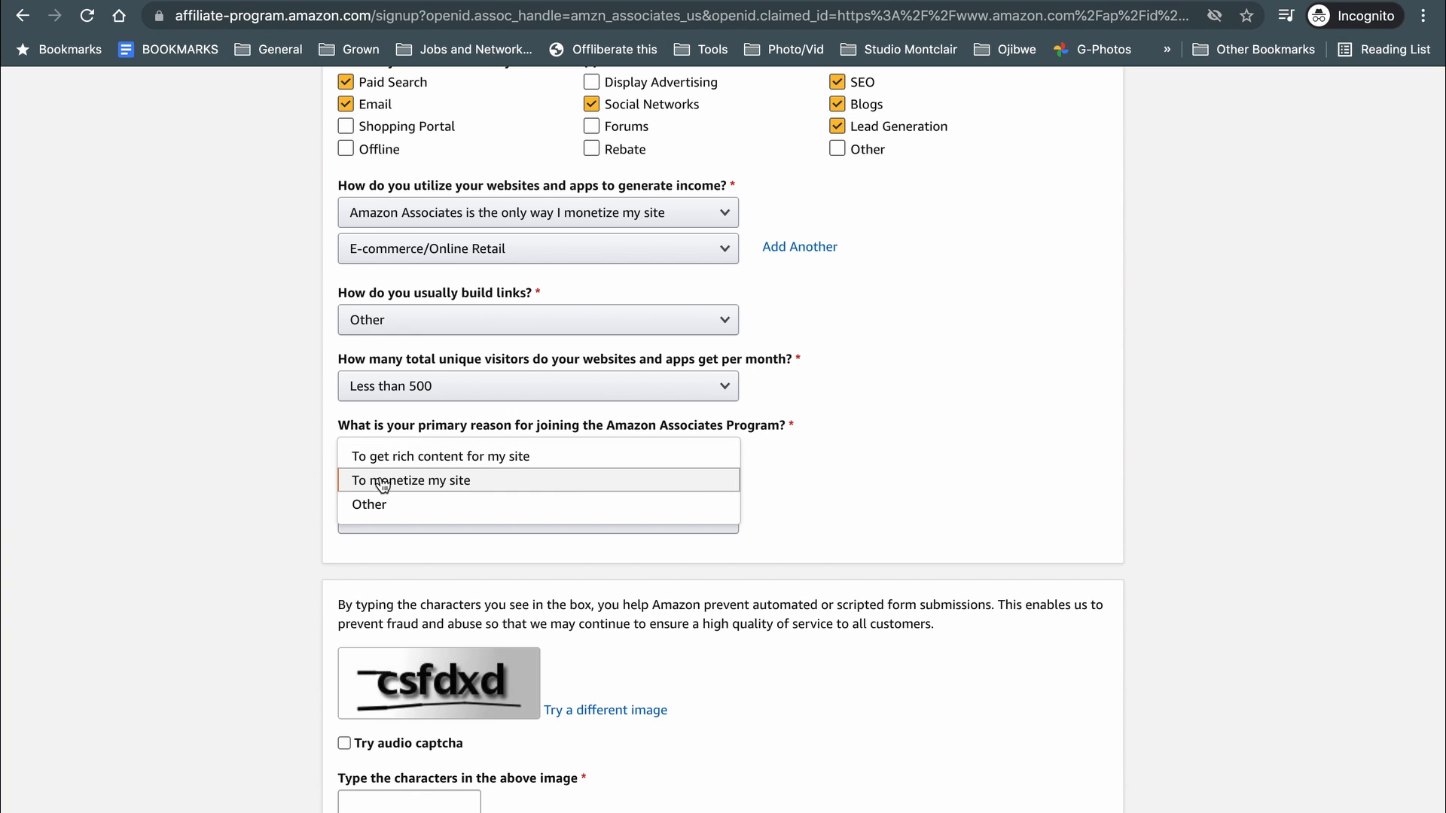
click(382, 486)
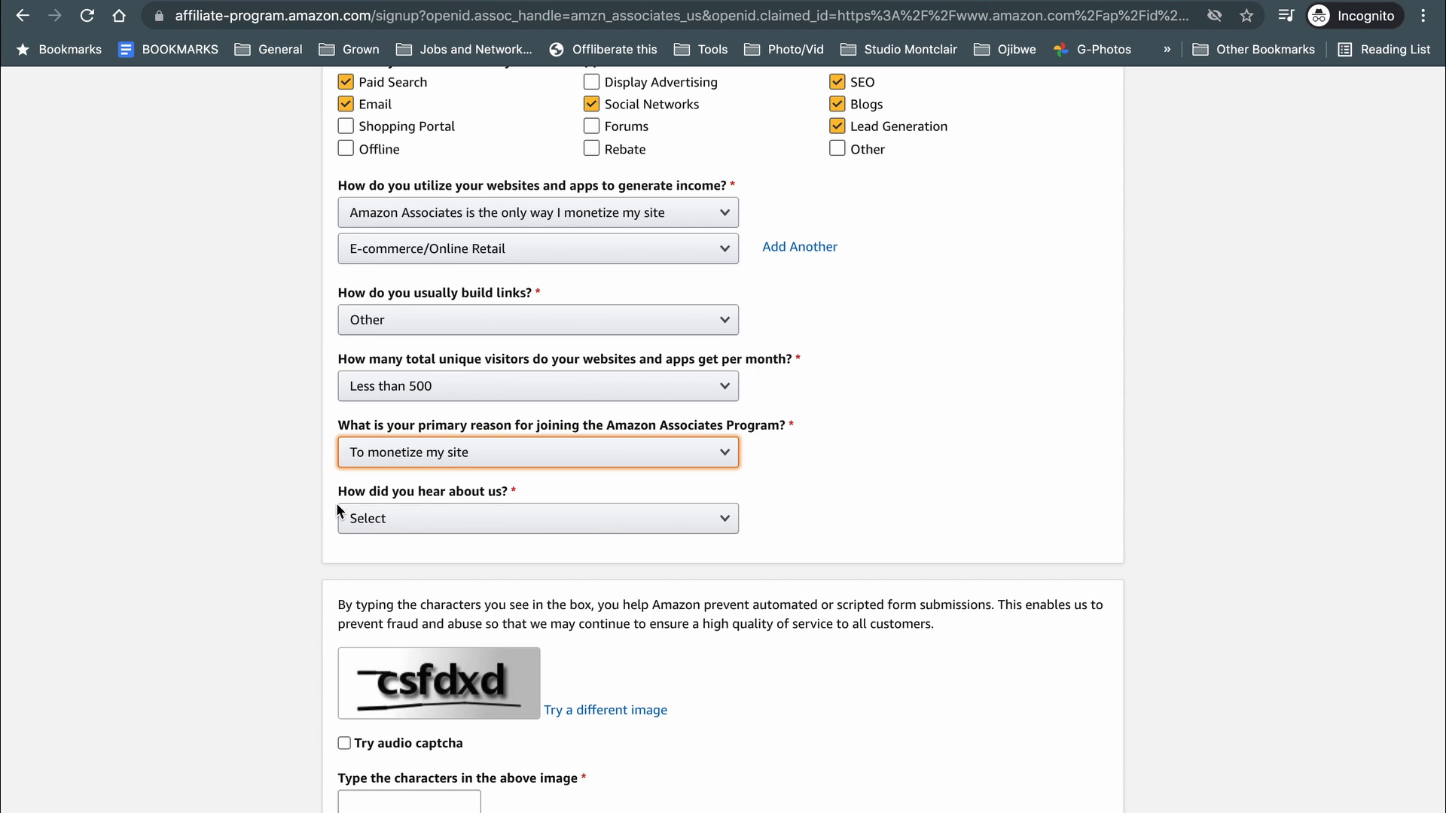
click(414, 525)
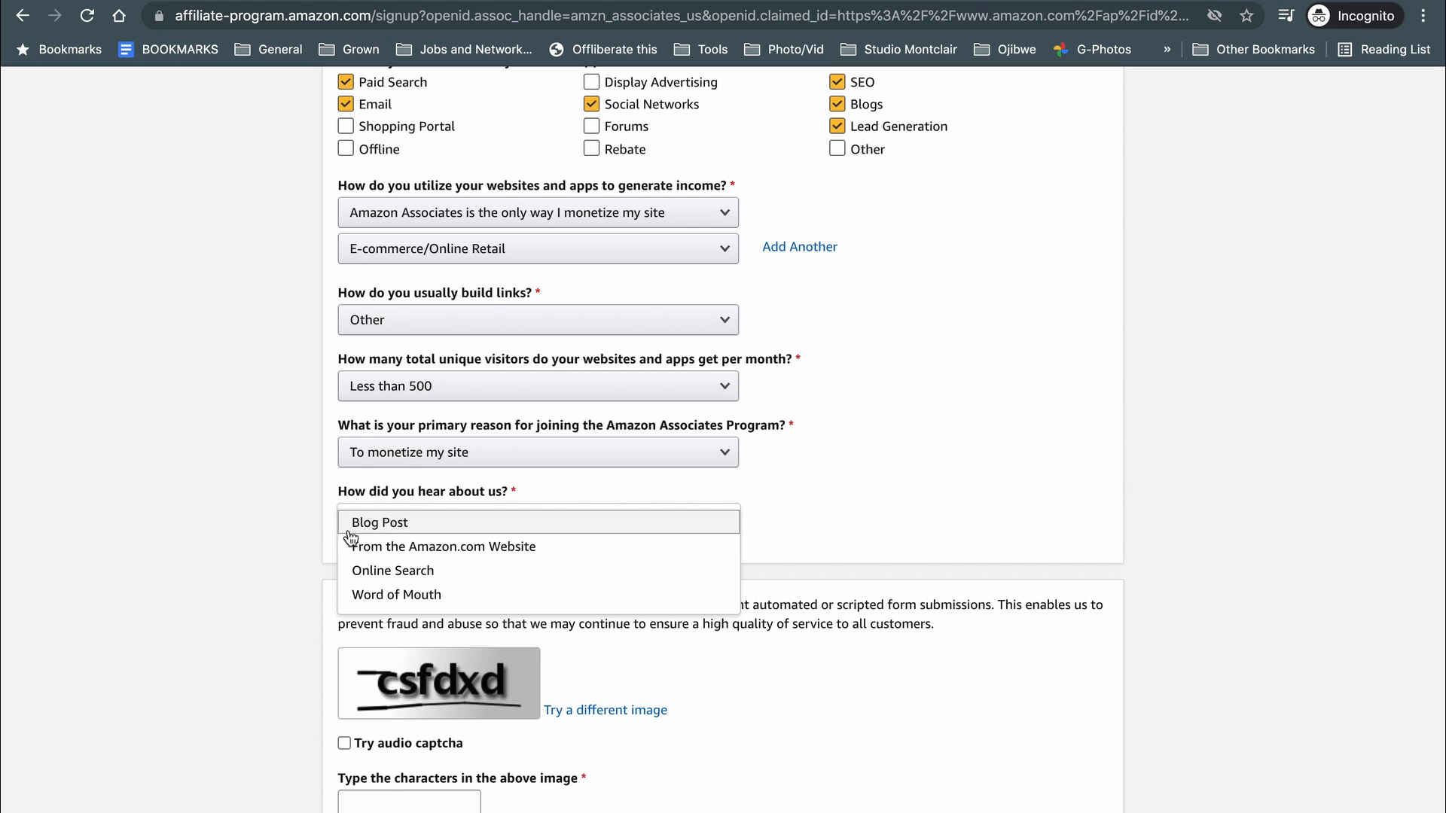
Pick Word of Mouth, fill in the captcha, accept the Operating Agreement and submit the application.
click(412, 599)
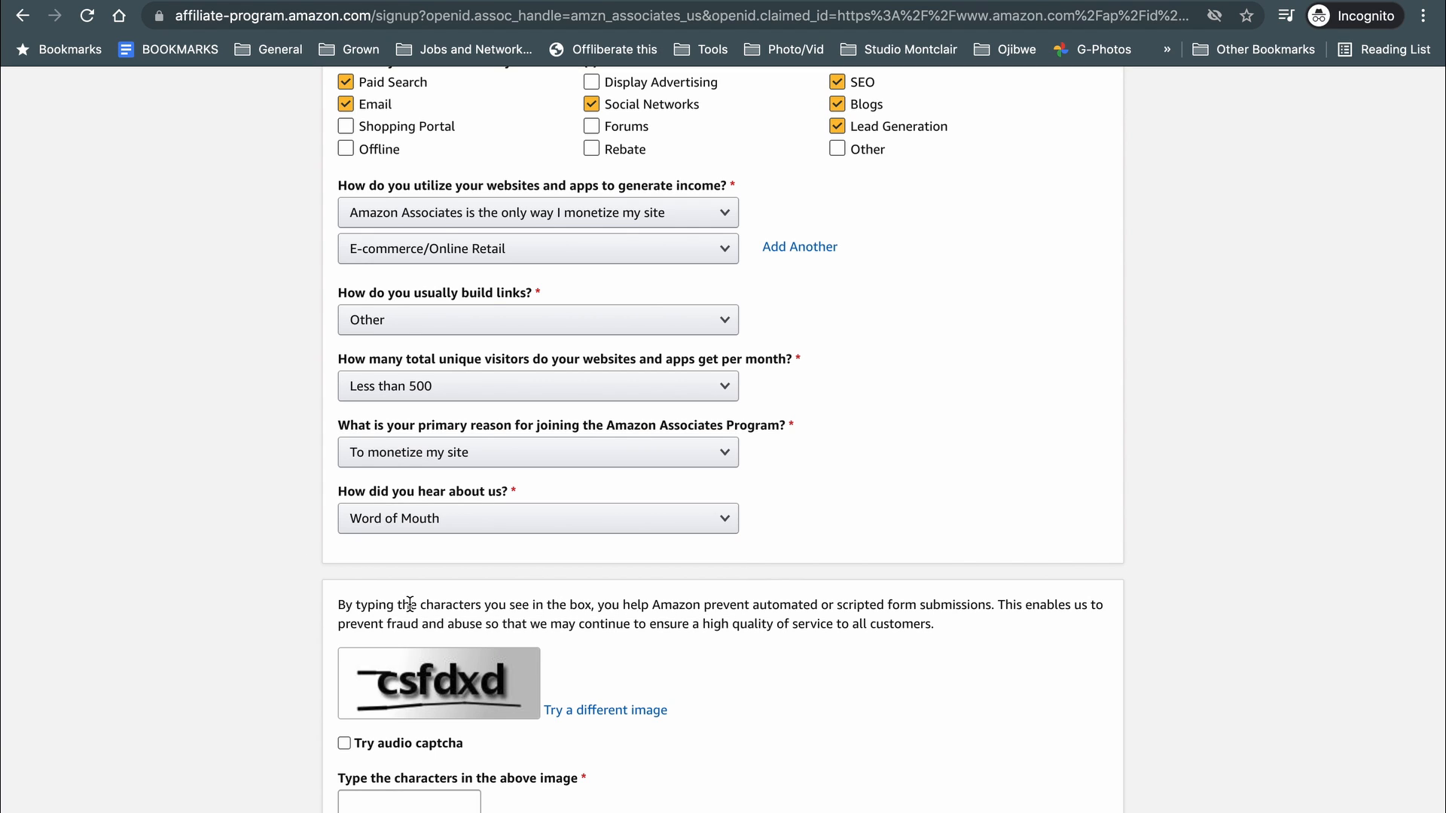
scroll(255, 615, down, 5)
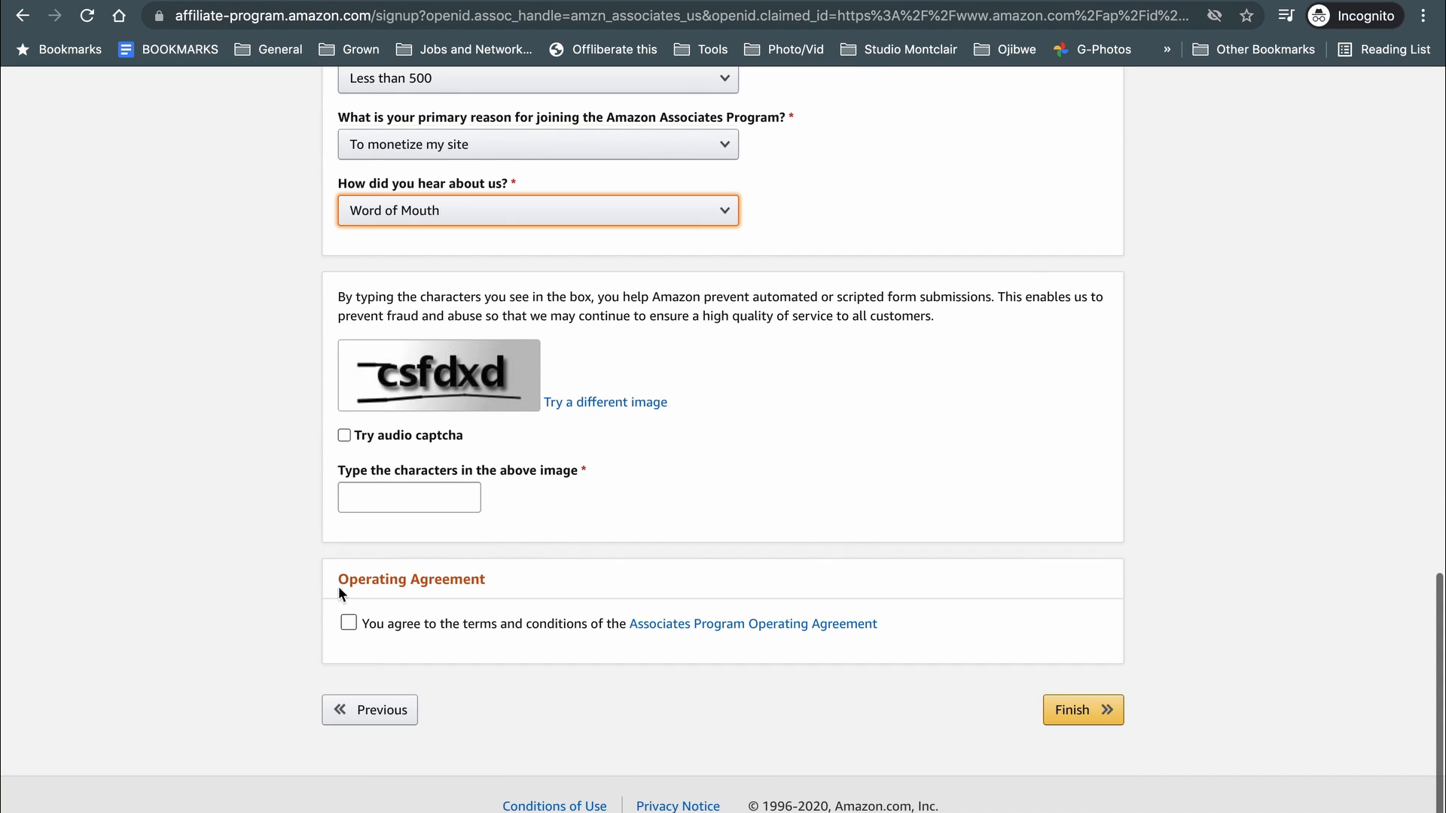
click(419, 499)
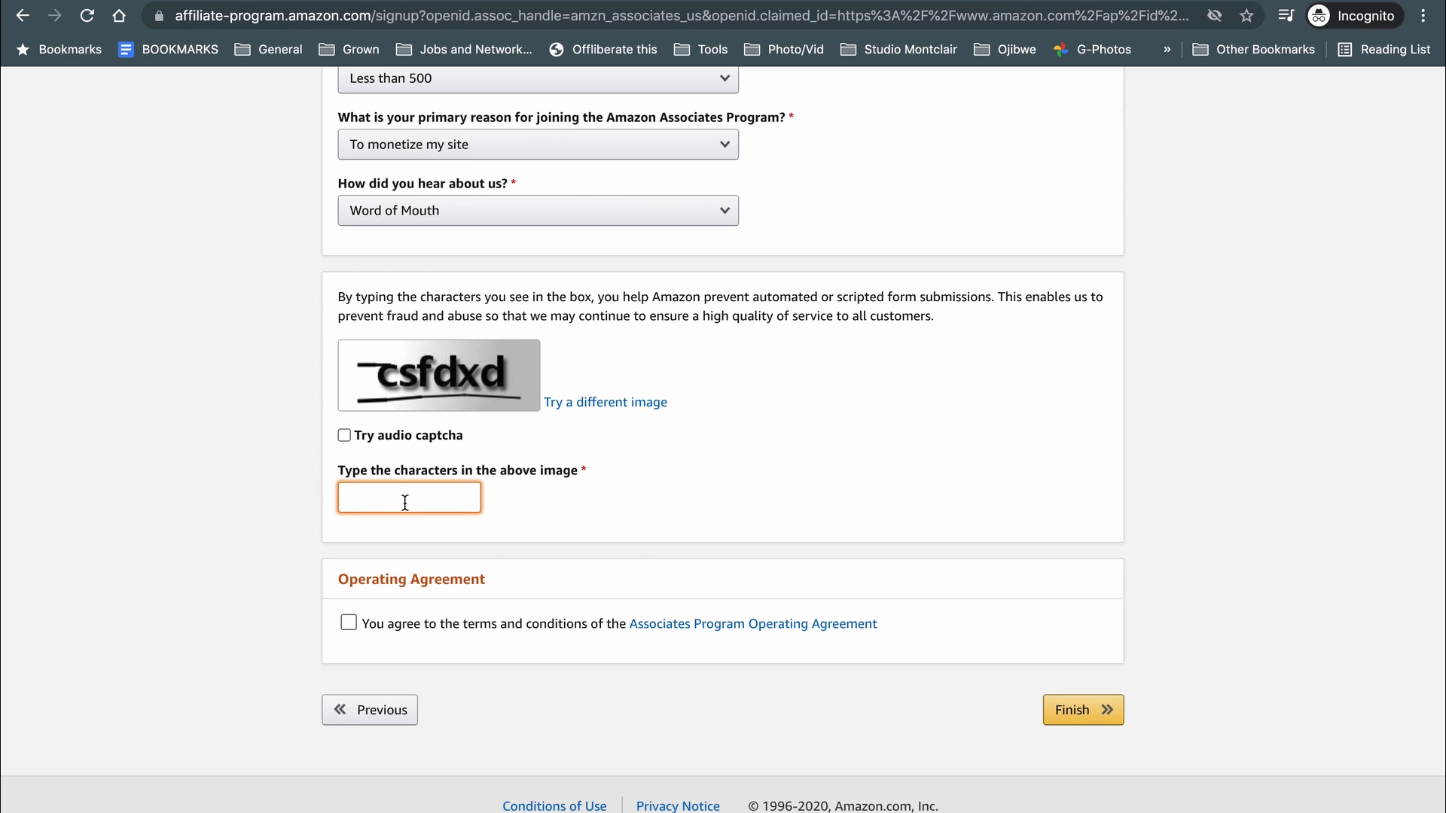
text(csfdxd)
click(349, 622)
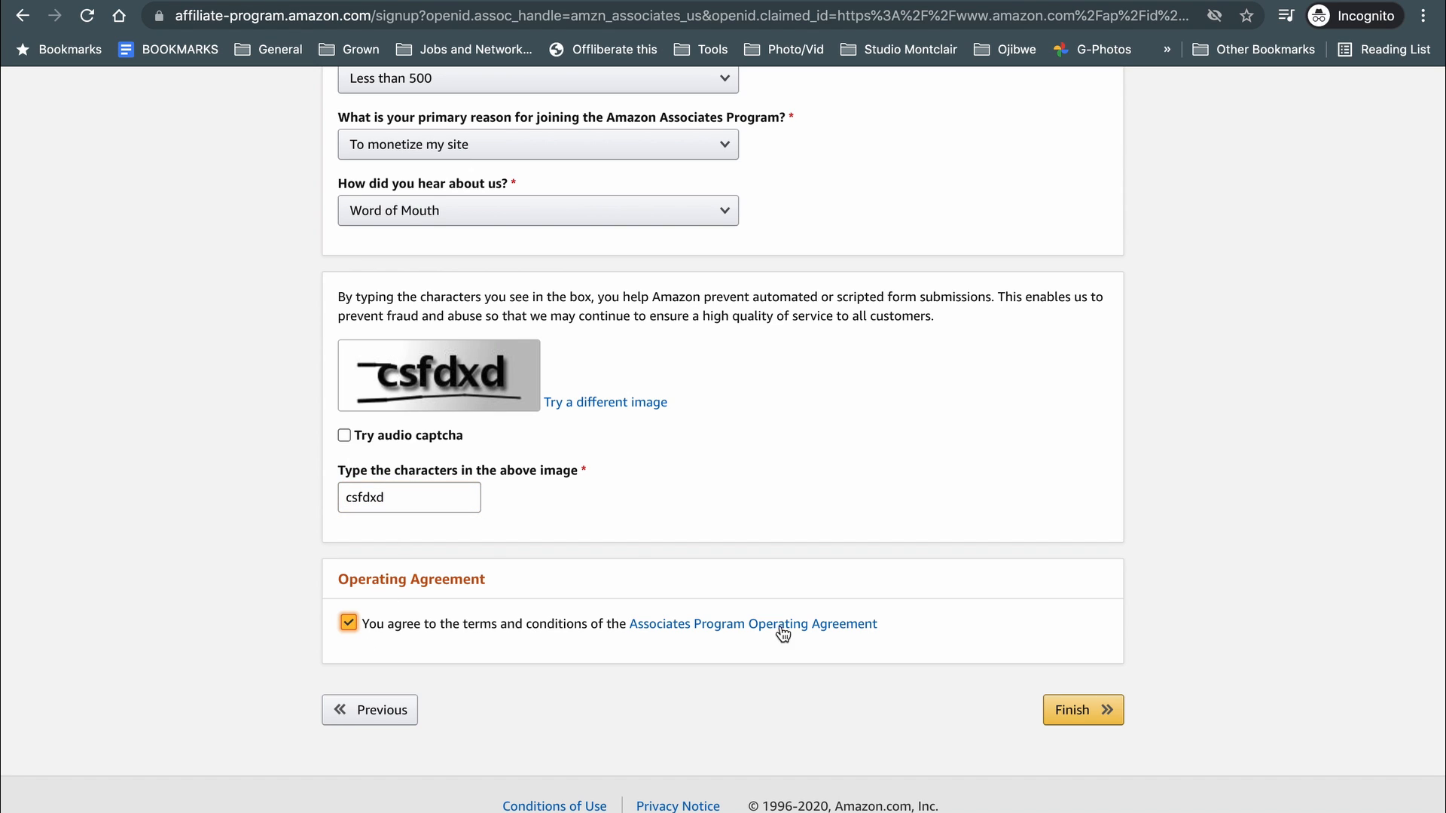
click(1068, 715)
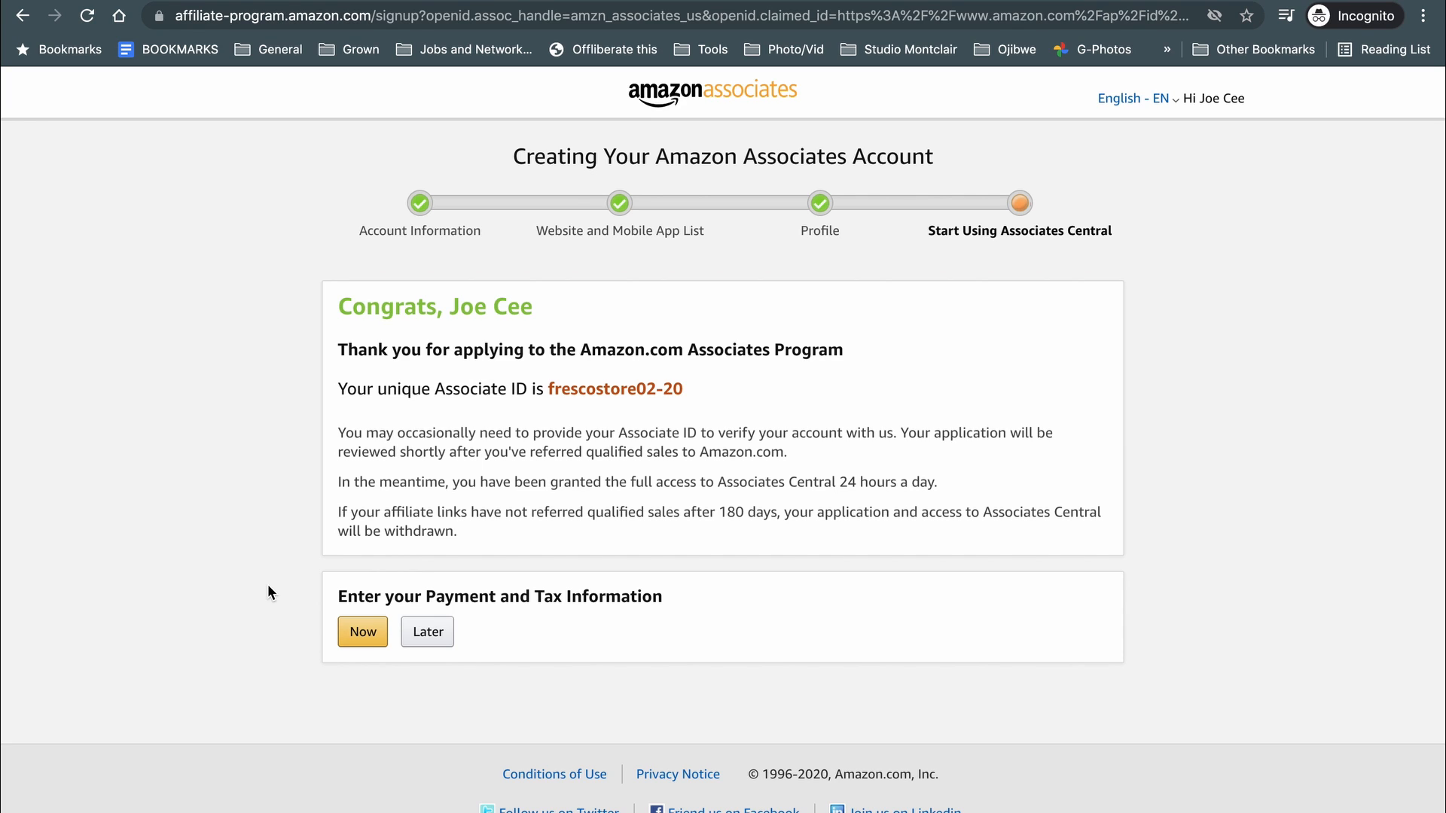
Start the payment and tax information interview from the congratulations page.
click(362, 635)
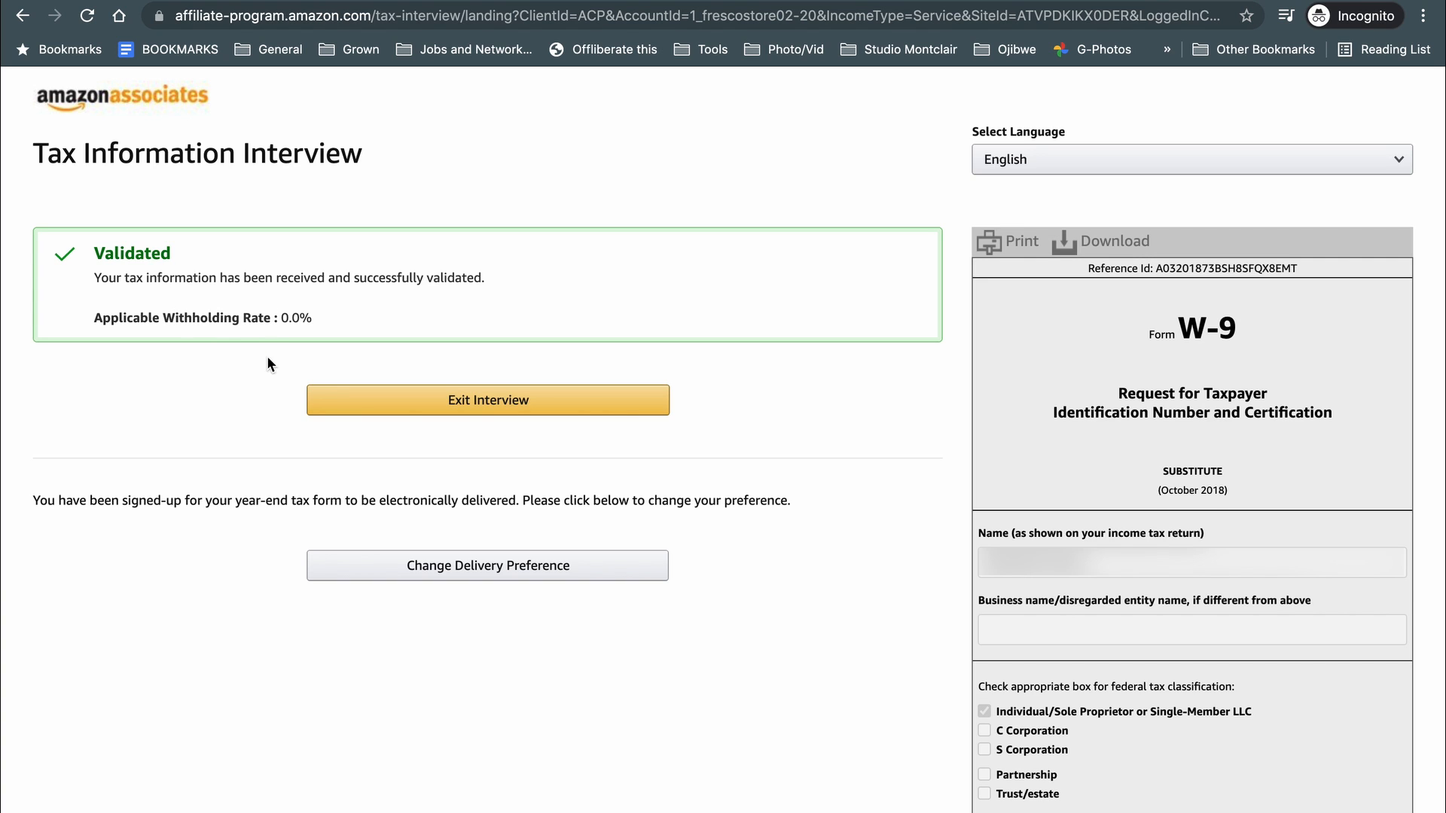
Exit the validated tax interview to reach the Product Links page.
click(348, 402)
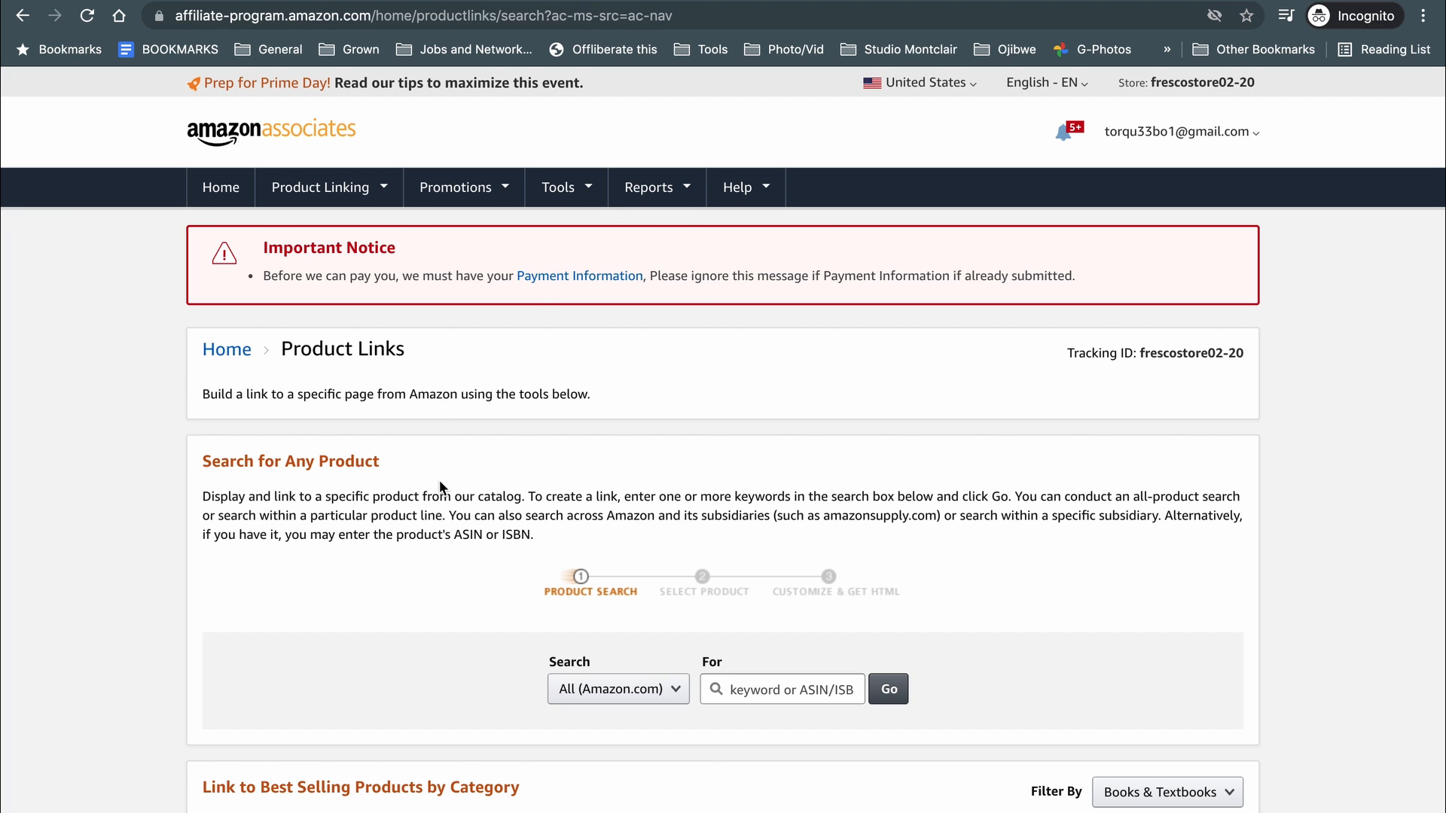
Scroll down the Product Links page to view the best-selling products.
scroll(440, 480, down, 5)
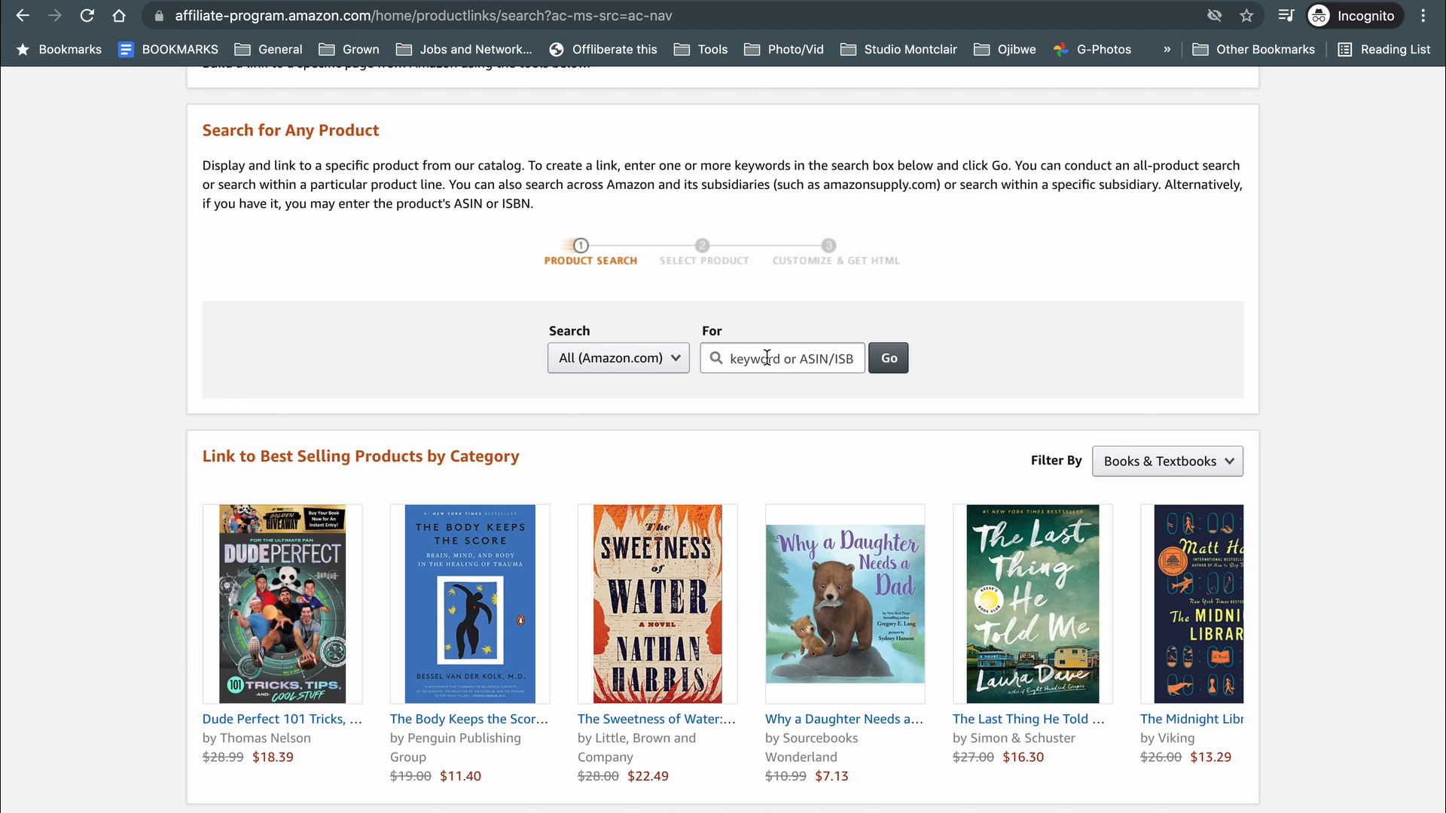
In a new tab, open the autocompleted Amazon page for the Neewer 660 RGB LED light.
key(ctrl+t)
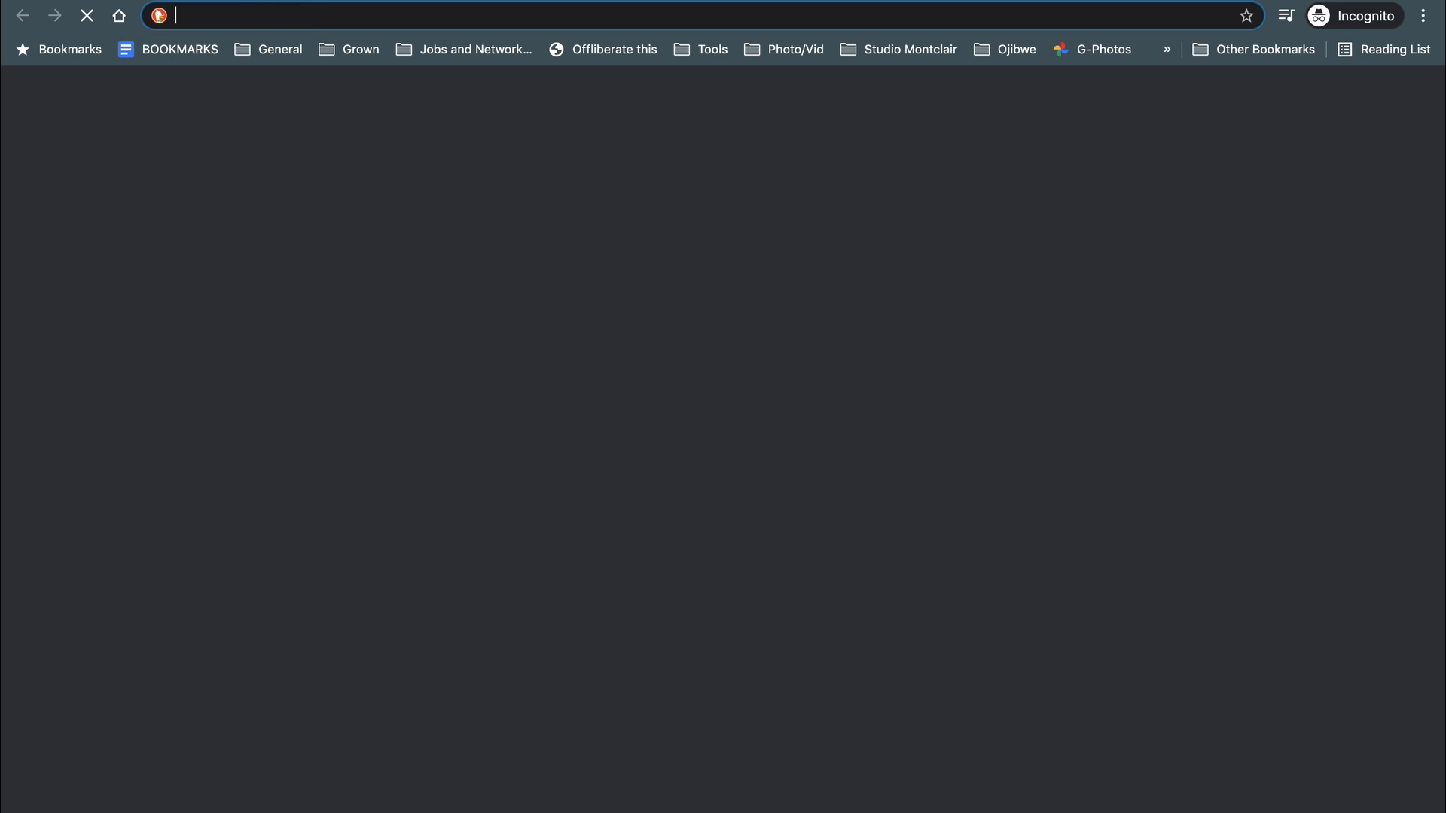
text(amaz)
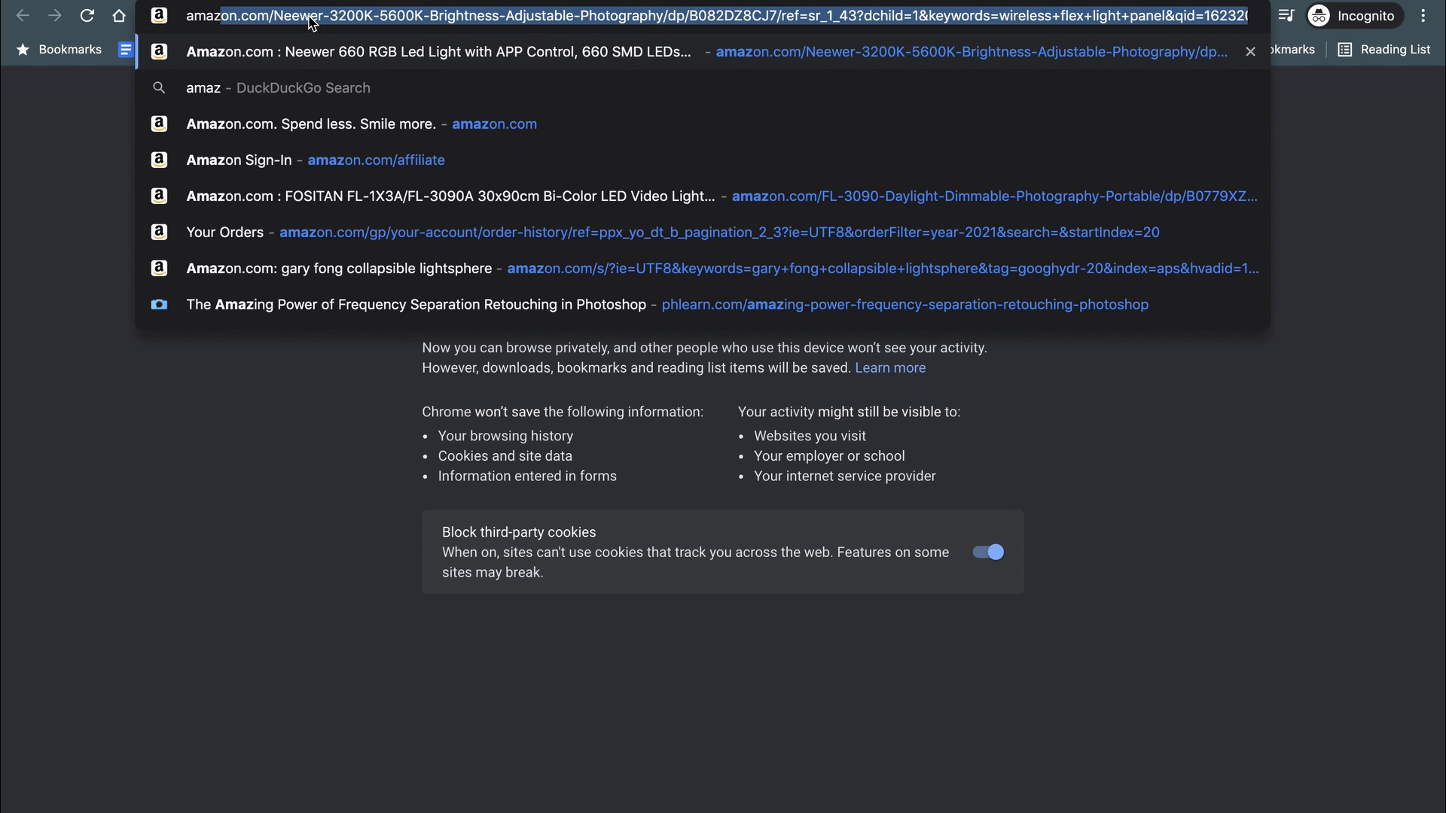
key(Return)
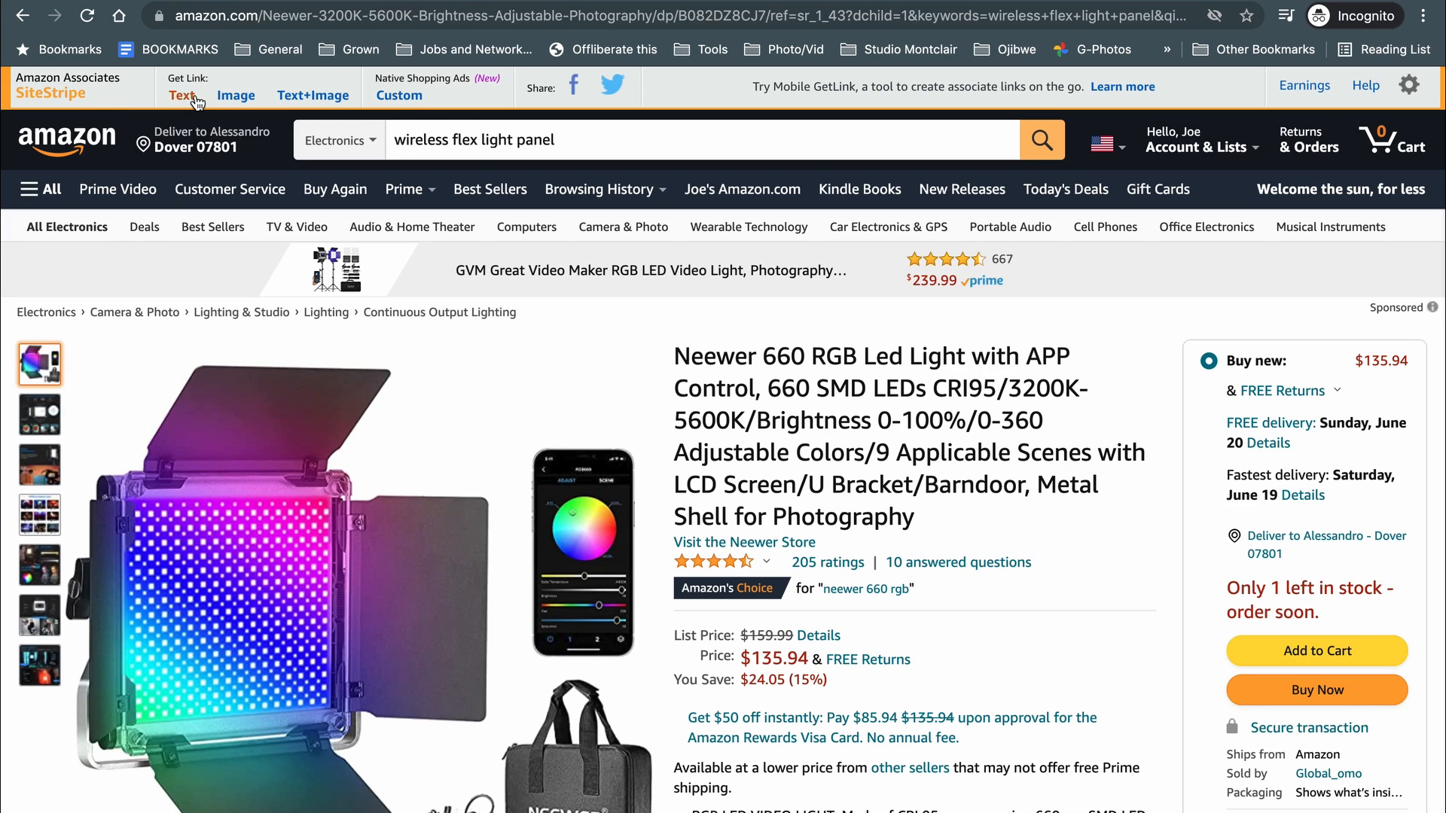
Generate a SiteStripe Text+Image link for the Neewer light and copy its HTML code.
click(305, 102)
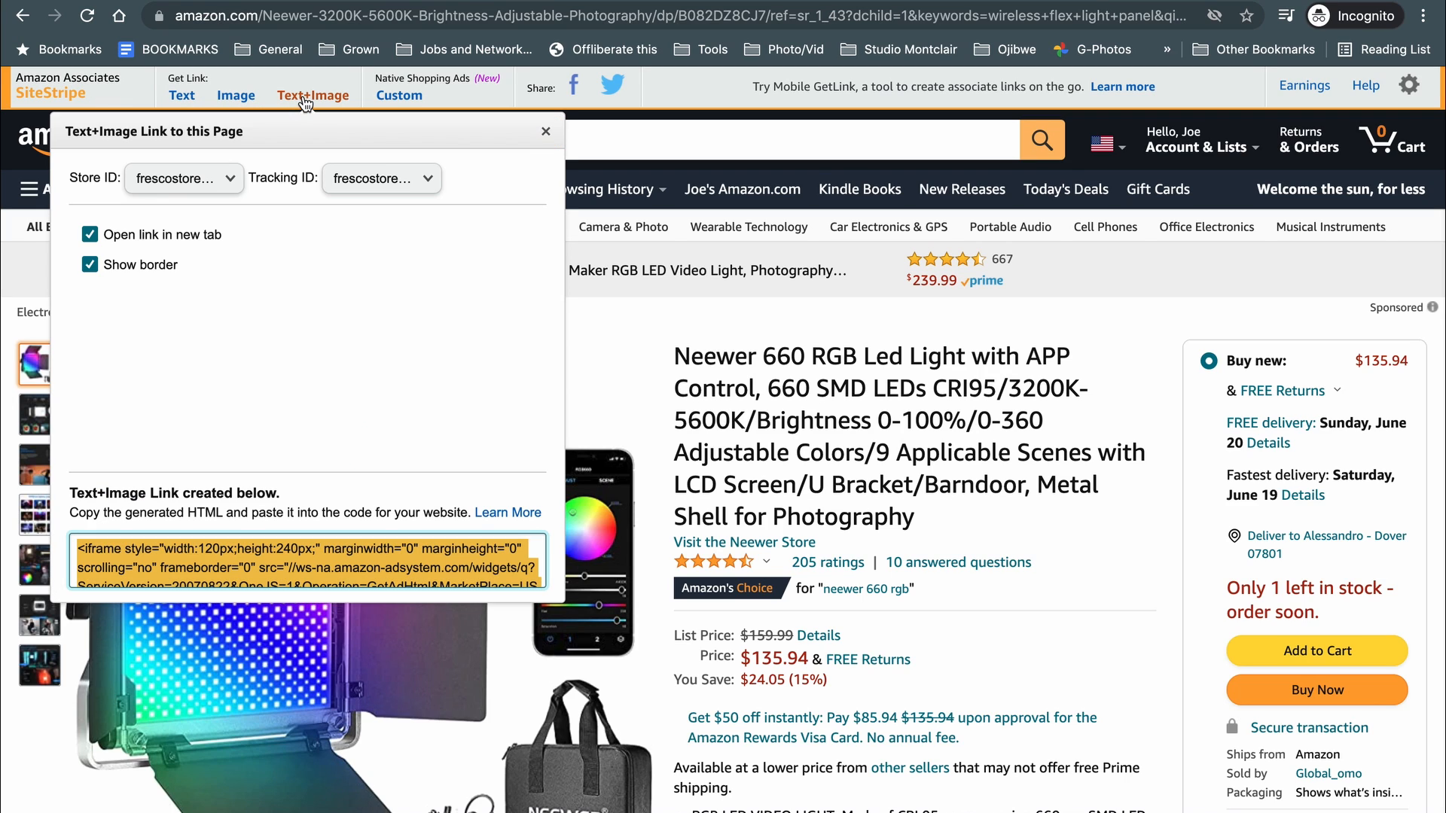
right_click(215, 550)
click(260, 600)
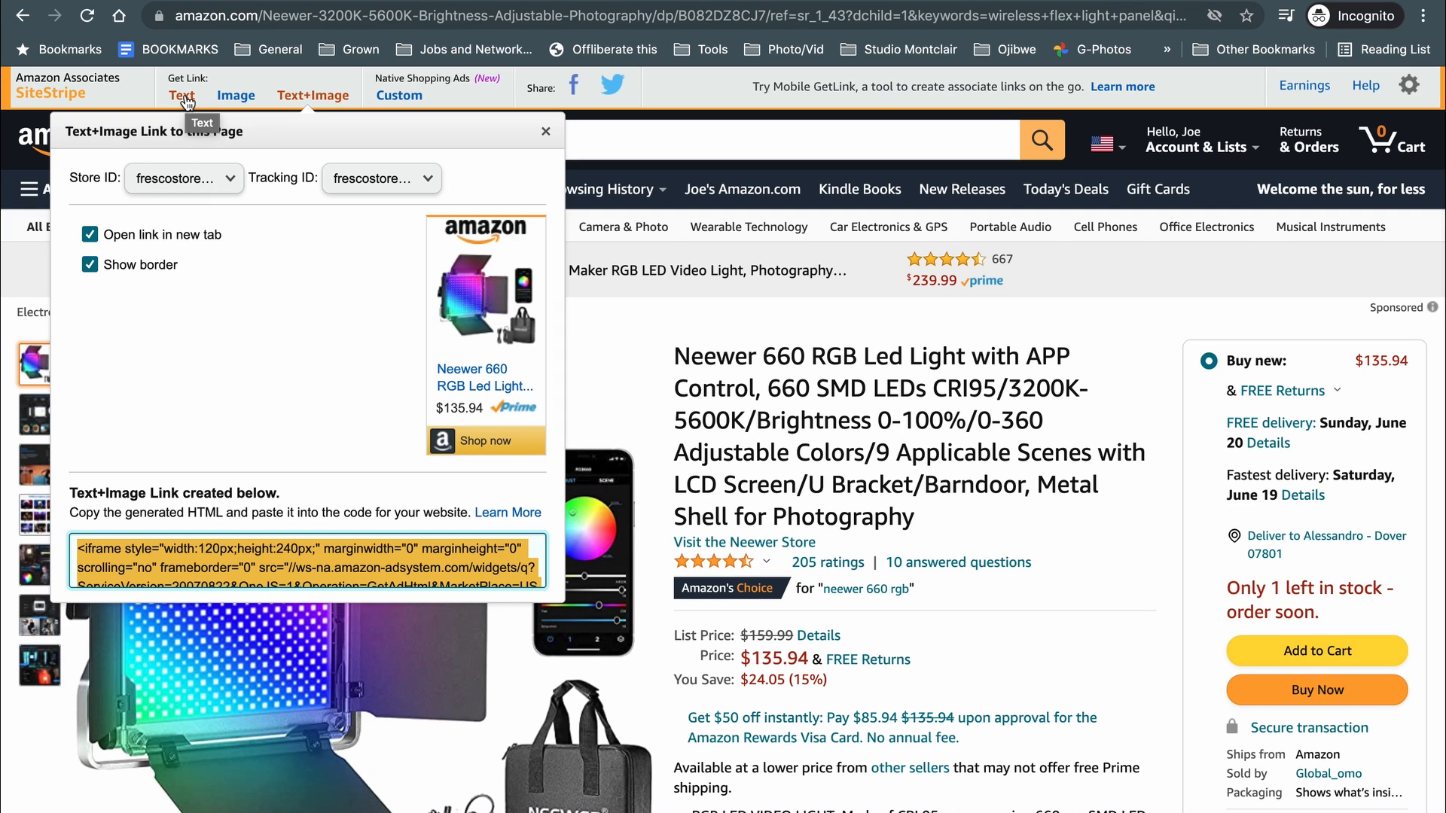
Create a SiteStripe short text link, select the amzn.to URL, then close the popup.
click(187, 102)
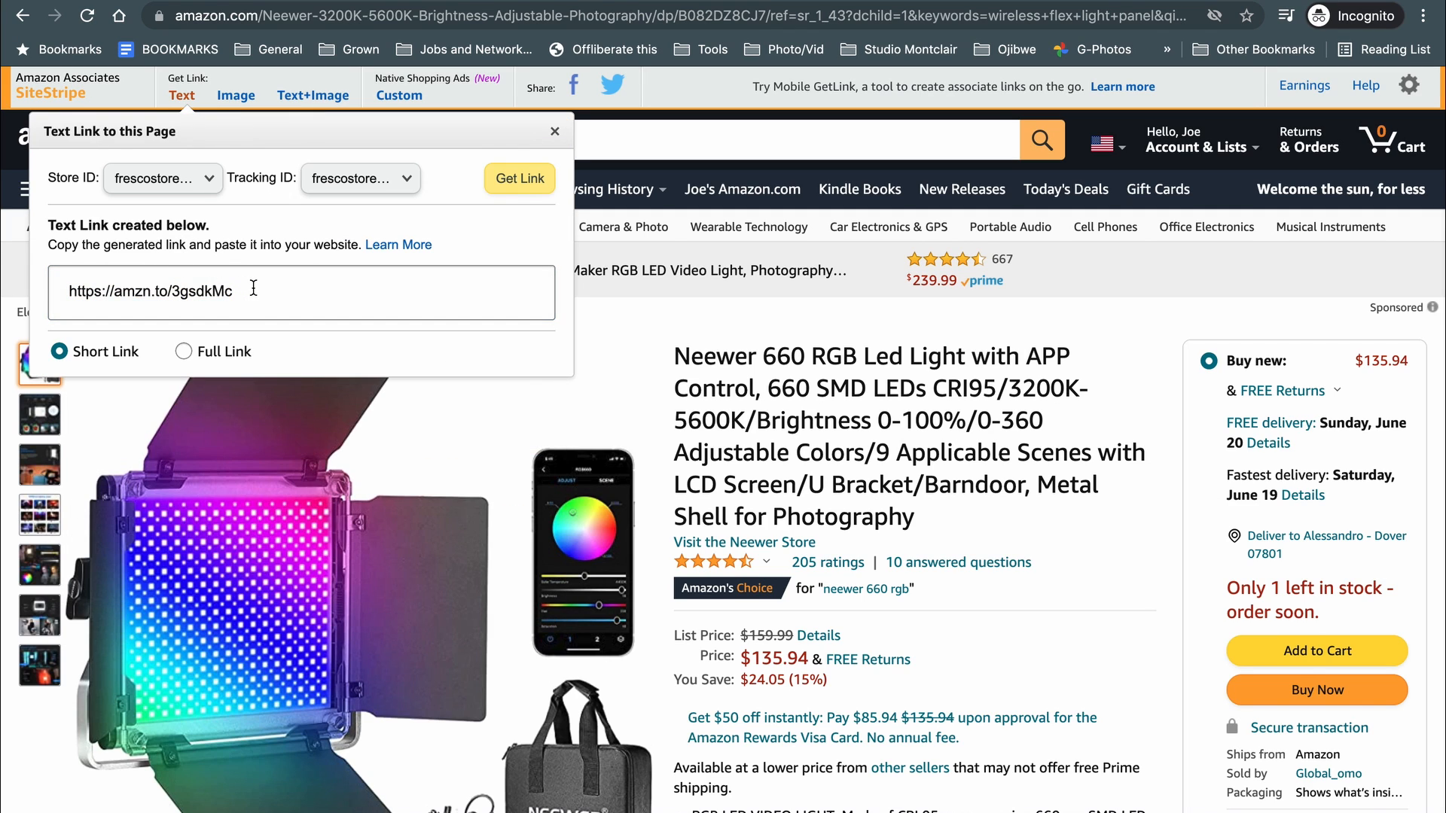
drag(226, 292, 15, 290)
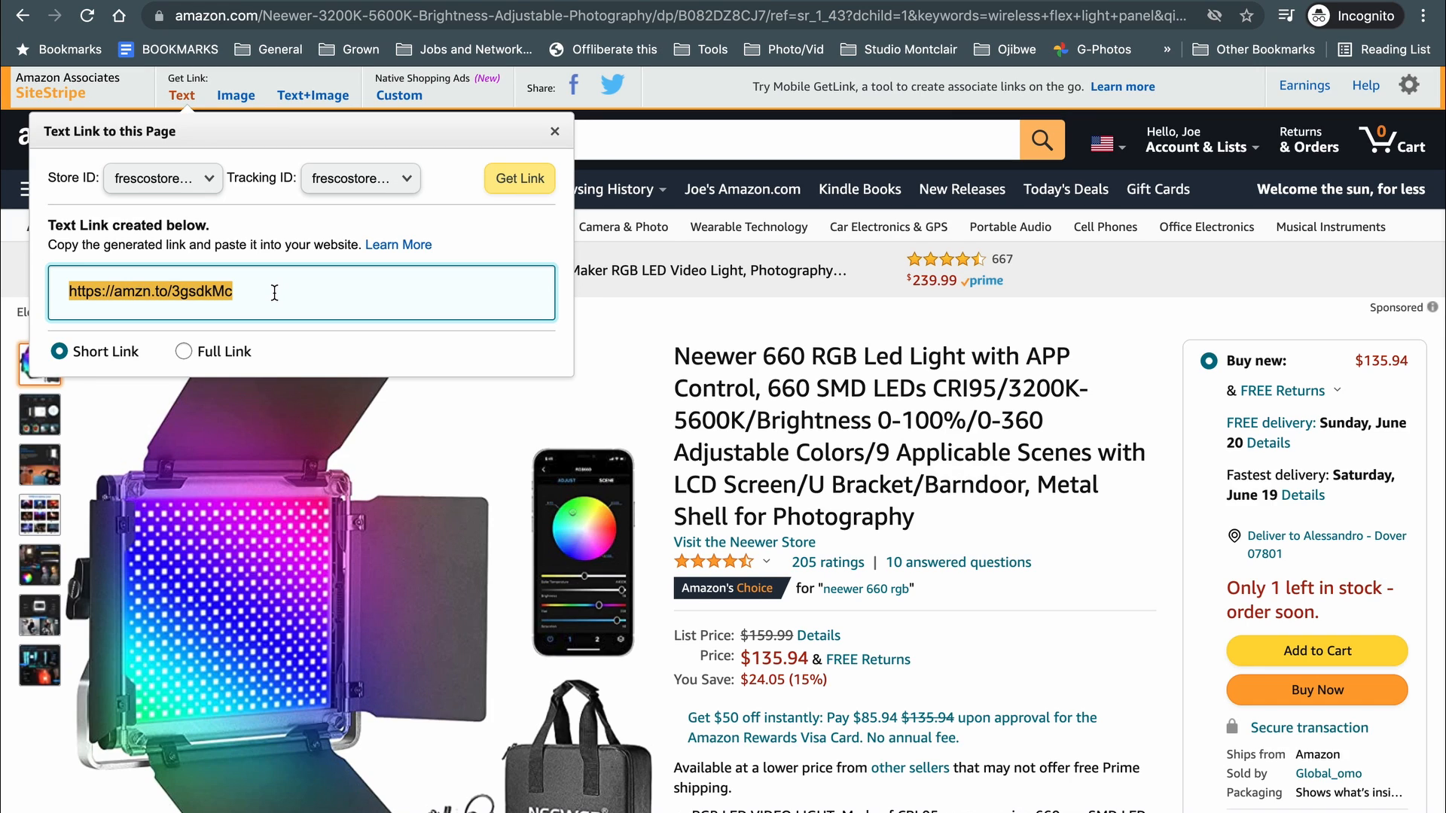
click(622, 344)
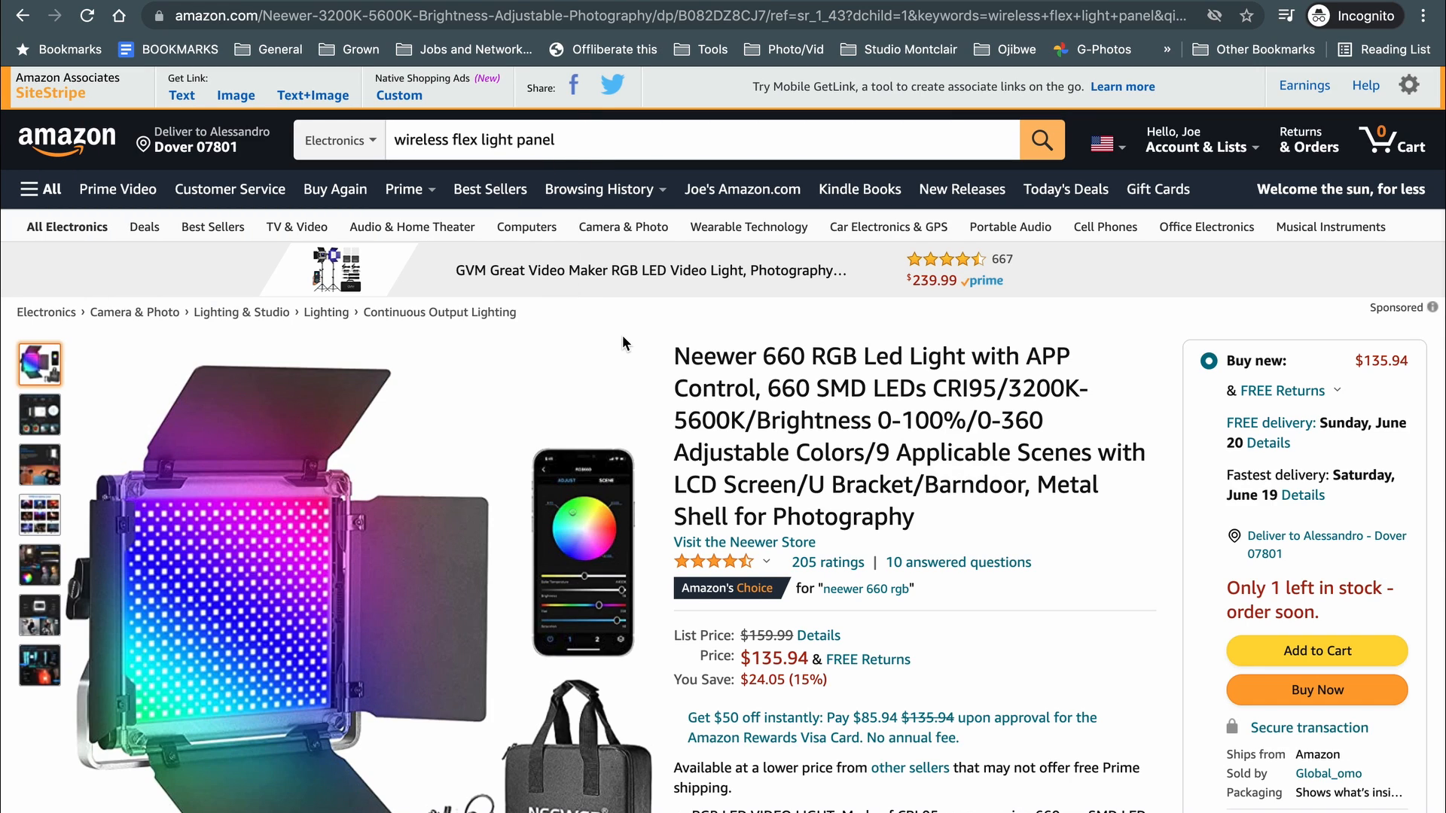